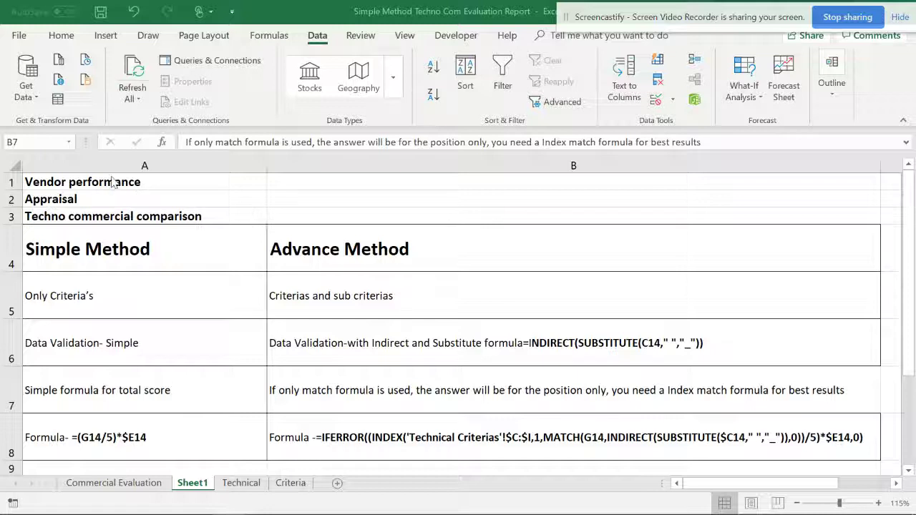
- Review the Simple Method and Advance Method comparison on Sheet1, covering criteria, data validation and score formulas in rows 1 to 8
{"action": "left_click", "coordinate": [117, 184]}
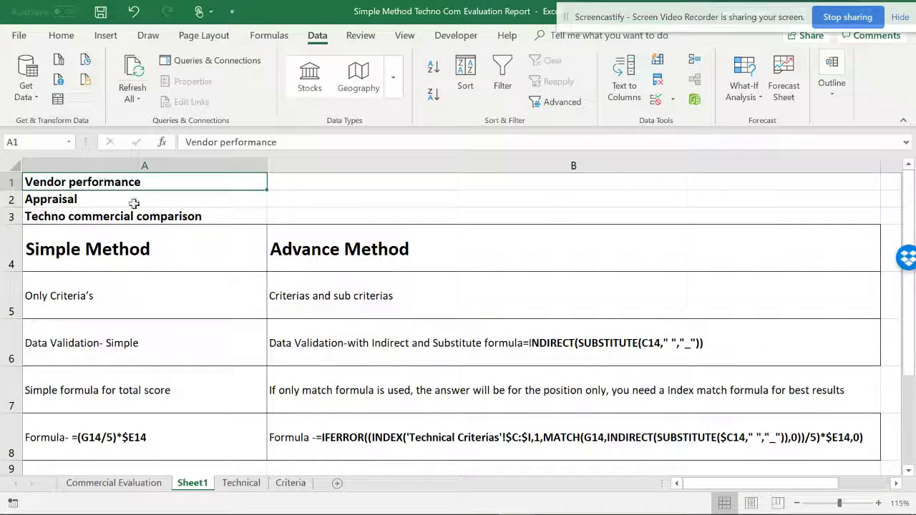
{"action": "left_click", "coordinate": [141, 214]}
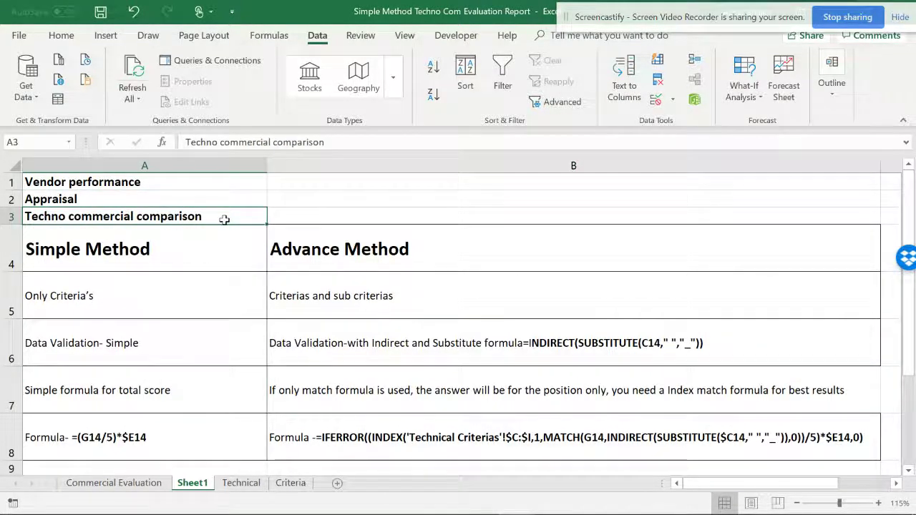
{"action": "left_click", "coordinate": [171, 259]}
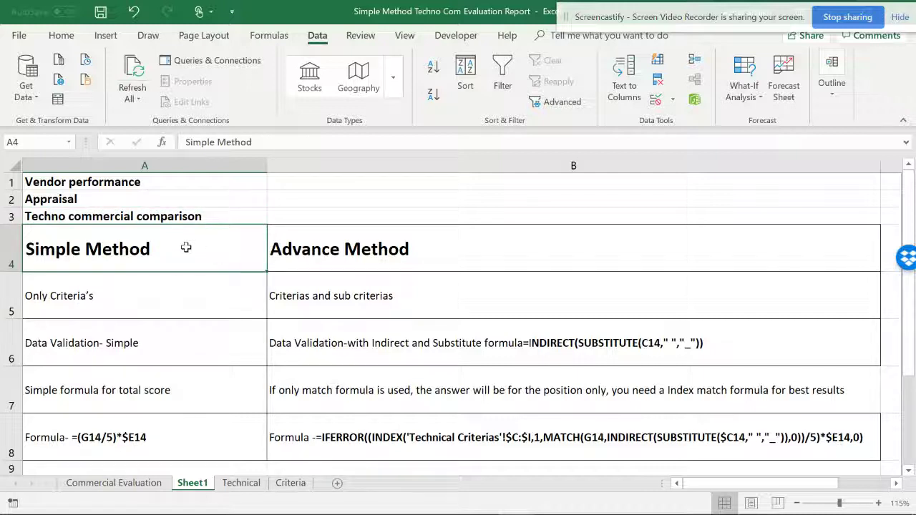
{"action": "left_click", "coordinate": [176, 300]}
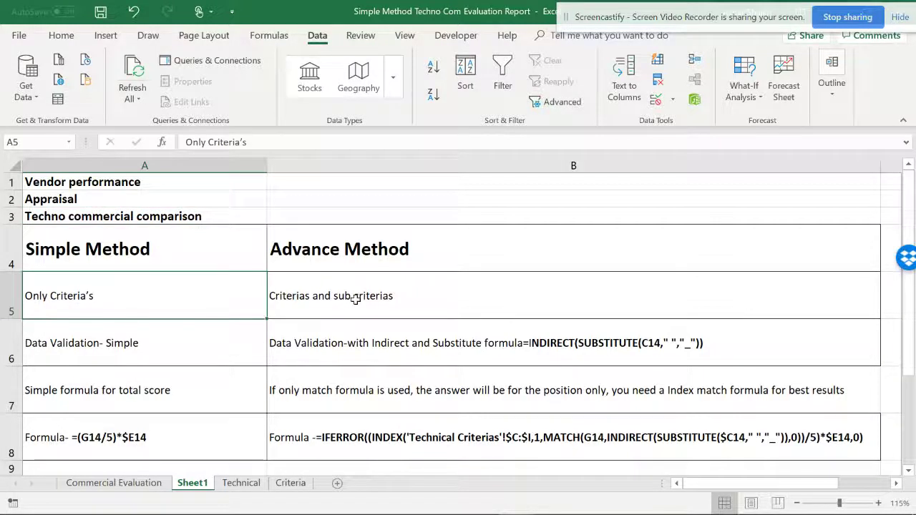
{"action": "left_click", "coordinate": [354, 300]}
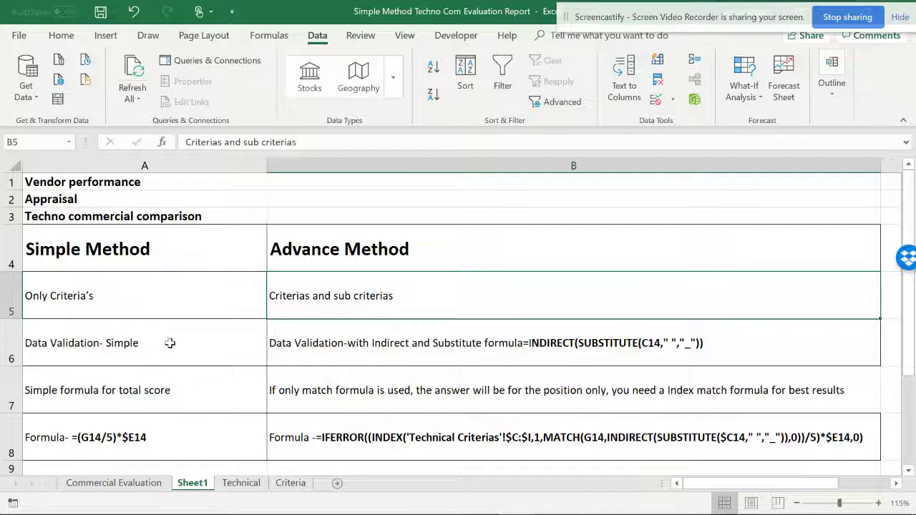
{"action": "left_click", "coordinate": [362, 355]}
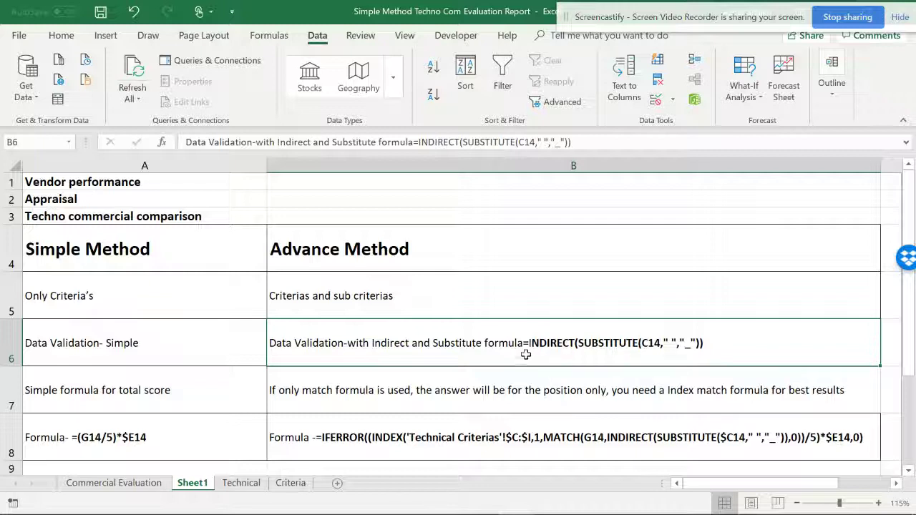
{"action": "left_click", "coordinate": [167, 390]}
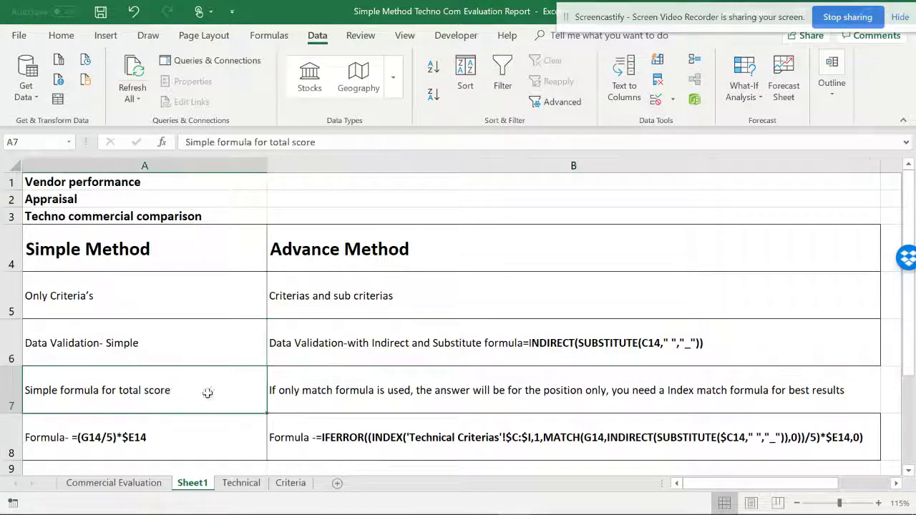
{"action": "double_click", "coordinate": [347, 395]}
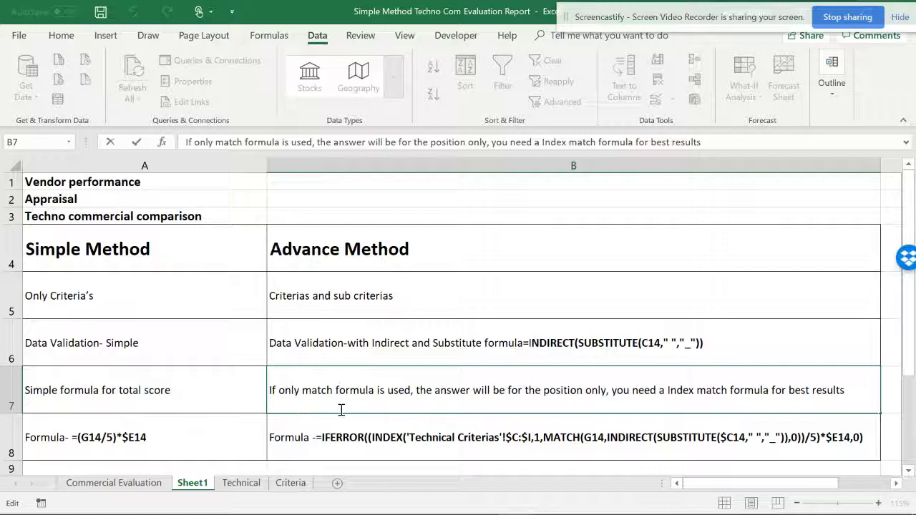
{"action": "left_click", "coordinate": [179, 429]}
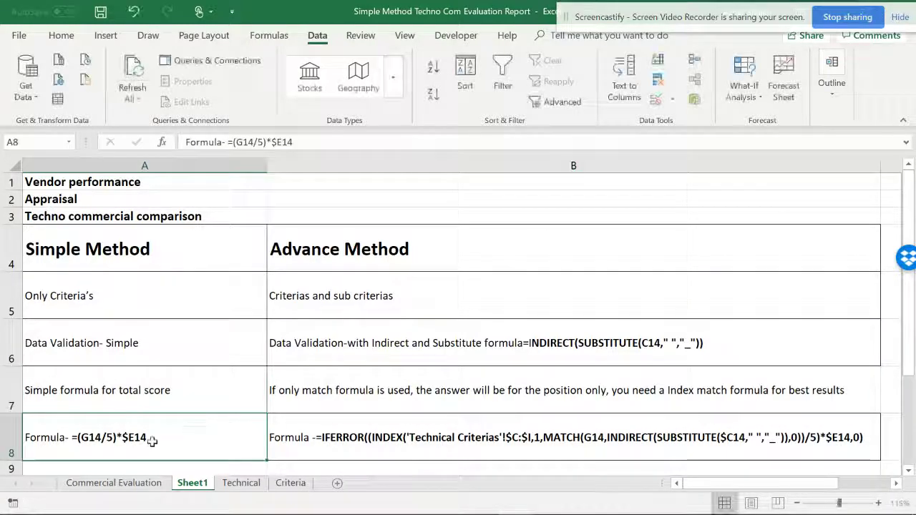
{"action": "double_click", "coordinate": [338, 449]}
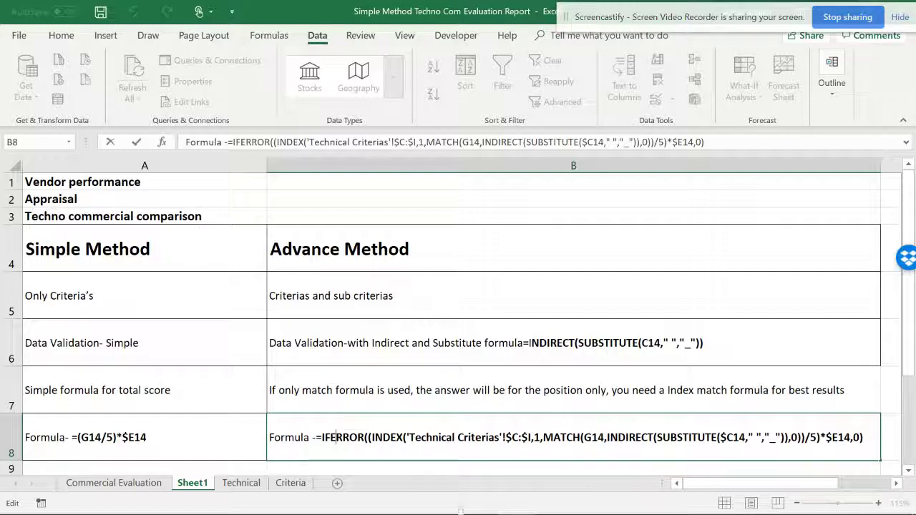
{"action": "mouse_move", "coordinate": [516, 501]}
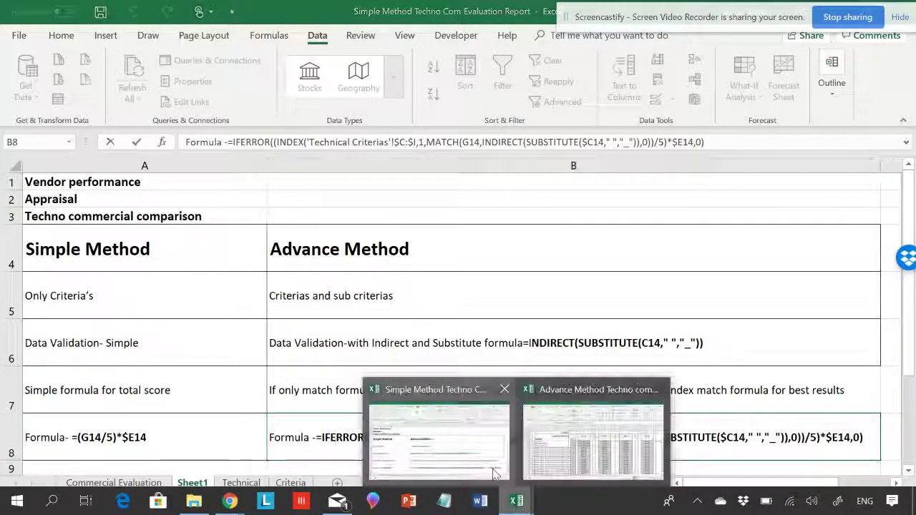
{"action": "left_click", "coordinate": [456, 448]}
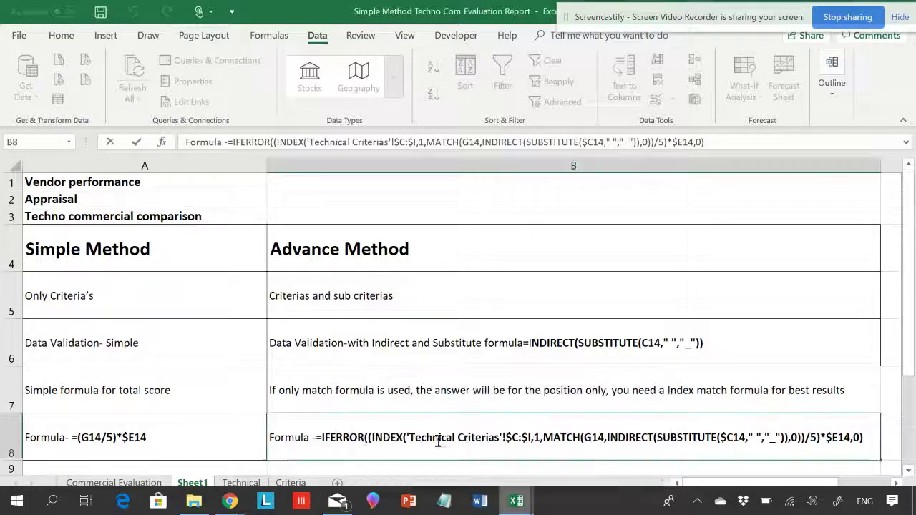
- Open the Technical sheet and examine the criteria choices available for the first criterion in cell C14
{"action": "left_click", "coordinate": [240, 484]}
{"action": "left_click", "coordinate": [248, 282]}
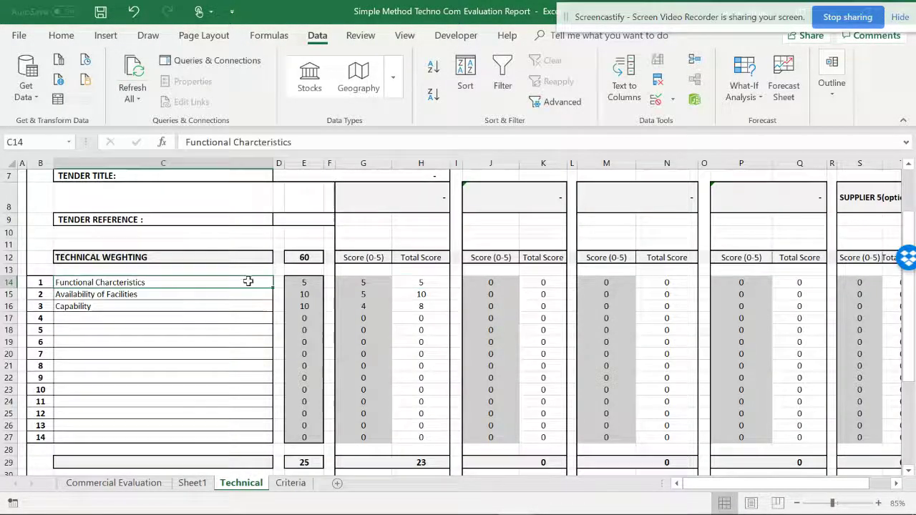
{"action": "left_click", "coordinate": [279, 283]}
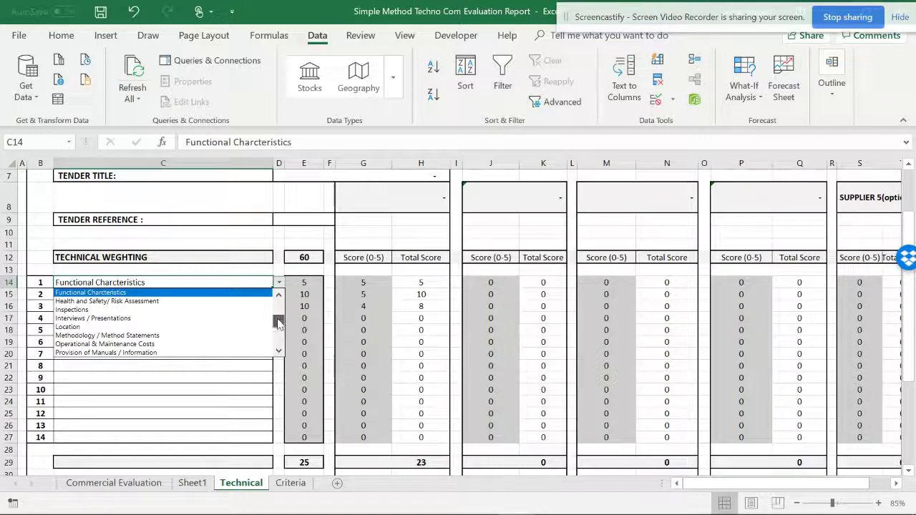
{"action": "left_click_drag", "start_coordinate": [279, 324], "coordinate": [279, 300]}
{"action": "left_click", "coordinate": [245, 278]}
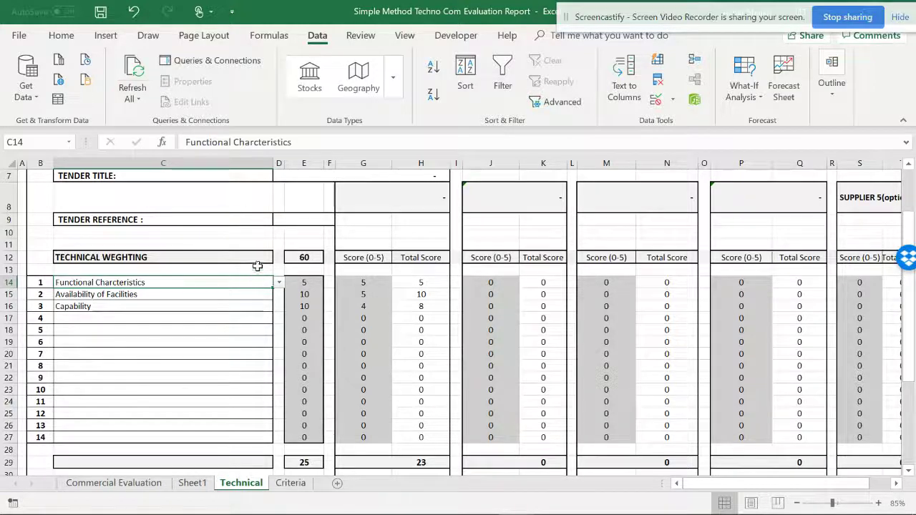
- Inspect the first criterion's weighting in E14, the score choices in G14 and the total score formula in H14
{"action": "left_click", "coordinate": [311, 284]}
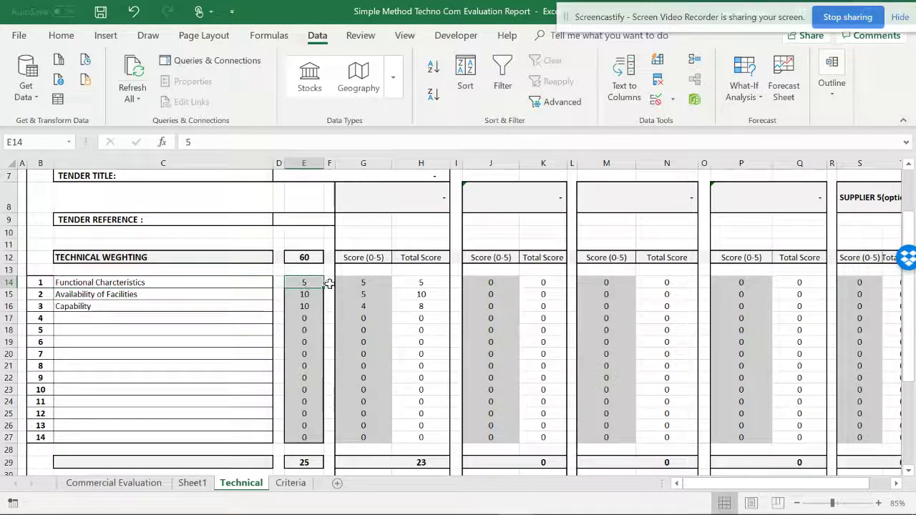
{"action": "left_click", "coordinate": [372, 286]}
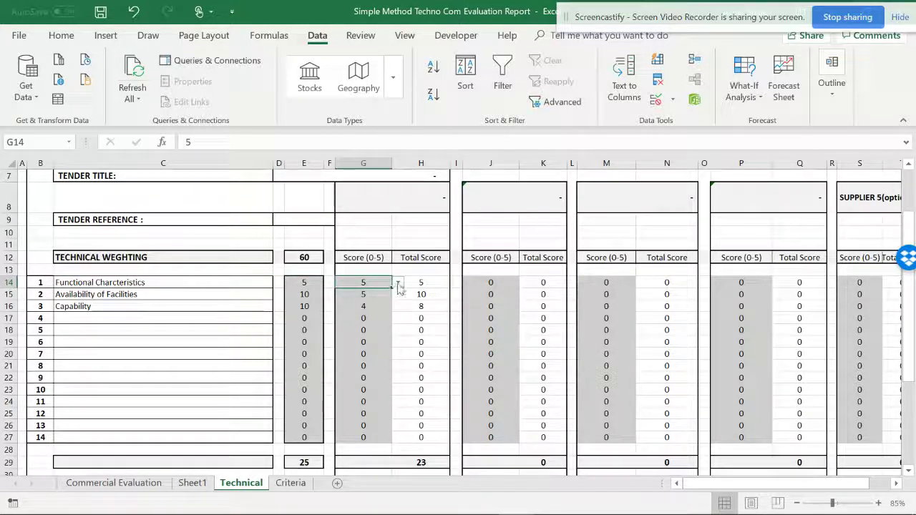
{"action": "left_click", "coordinate": [398, 284]}
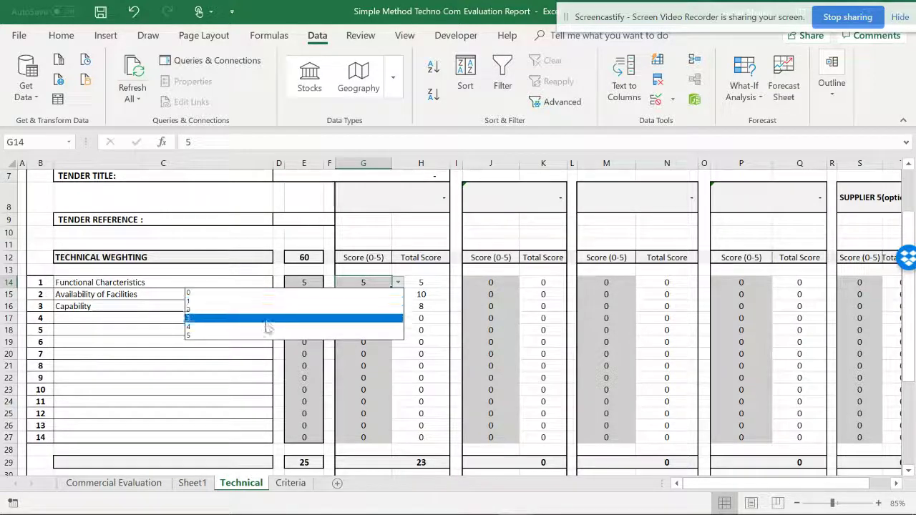
{"action": "left_click", "coordinate": [373, 286]}
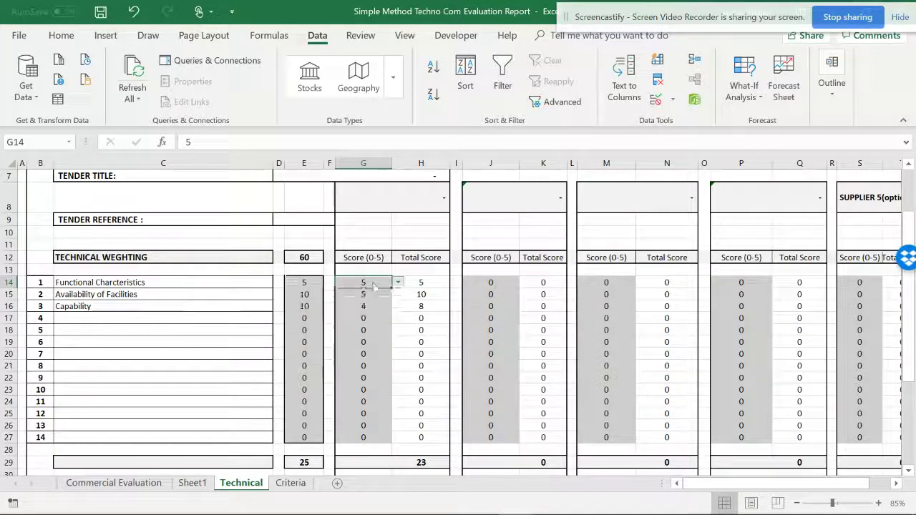
{"action": "left_click", "coordinate": [411, 283]}
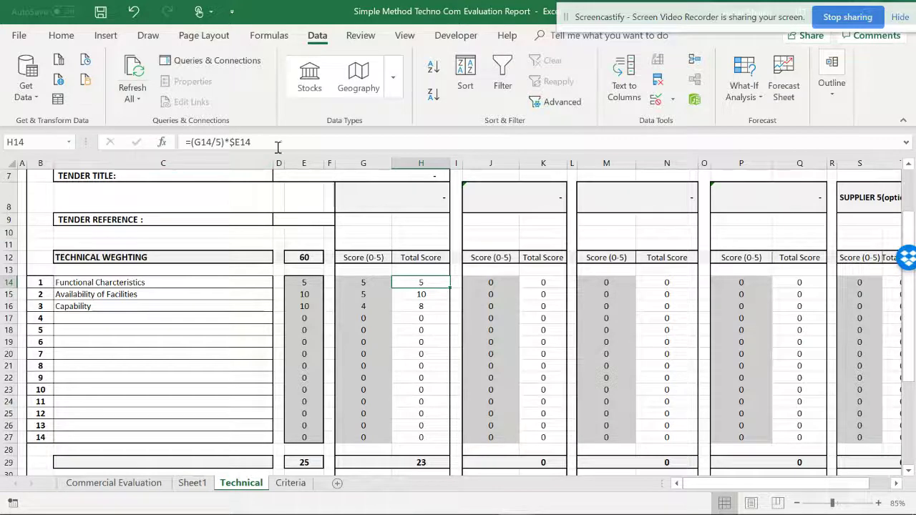
- Set the first supplier's score for Functional Charcteristics in G14 to 1
{"action": "left_click", "coordinate": [214, 282]}
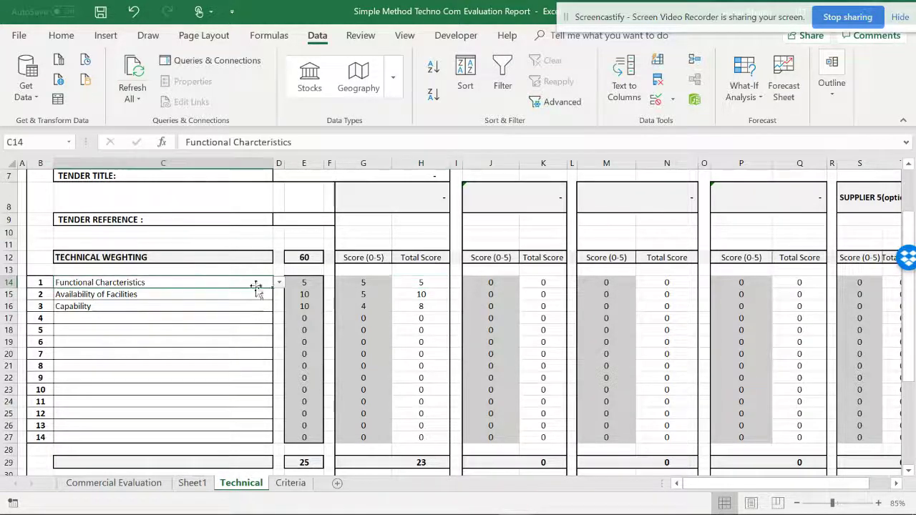
{"action": "left_click", "coordinate": [365, 283]}
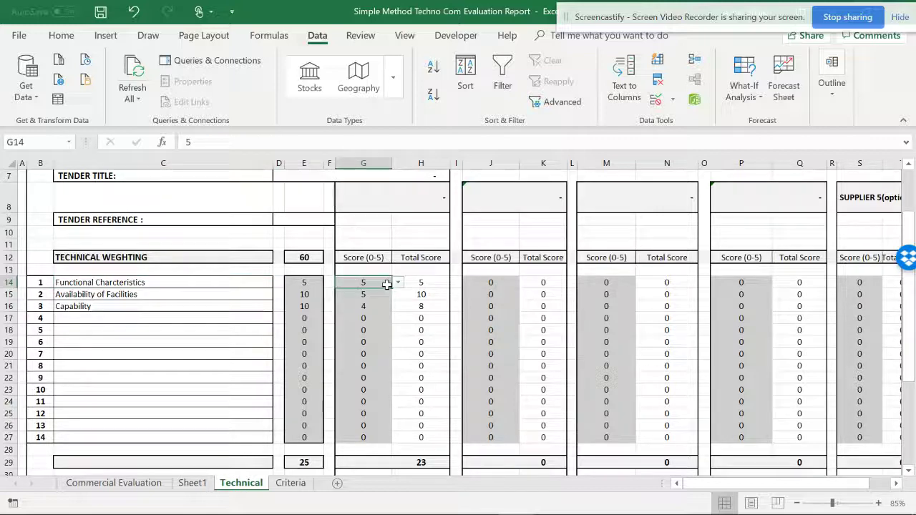
{"action": "left_click", "coordinate": [398, 285]}
{"action": "left_click", "coordinate": [323, 302]}
{"action": "left_click", "coordinate": [312, 316]}
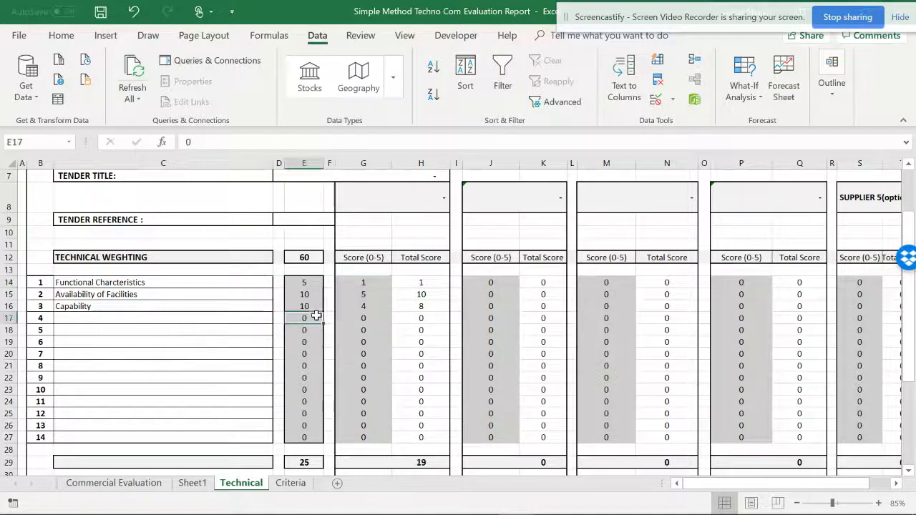
- Set the first supplier's score for Functional Charcteristics in G14 to 2
{"action": "left_click", "coordinate": [384, 283]}
{"action": "left_click", "coordinate": [398, 283]}
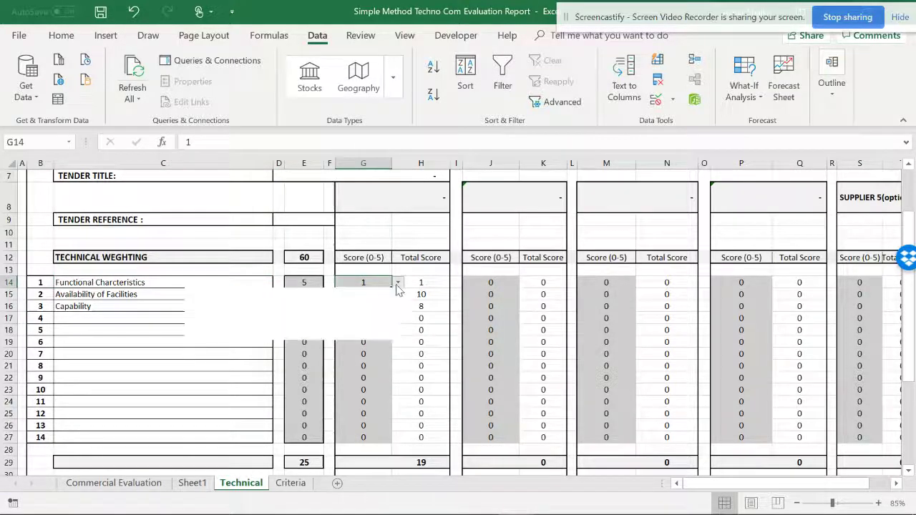
{"action": "left_click", "coordinate": [373, 316]}
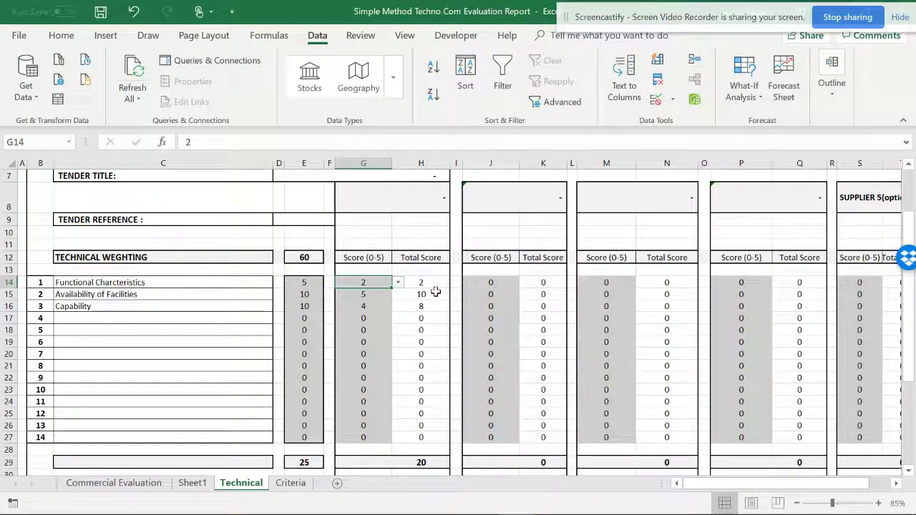
- Switch to the Advance Method workbook and examine the Capability criterion in row 12, its text rating in G12 and its score in H12
{"action": "double_click", "coordinate": [246, 283]}
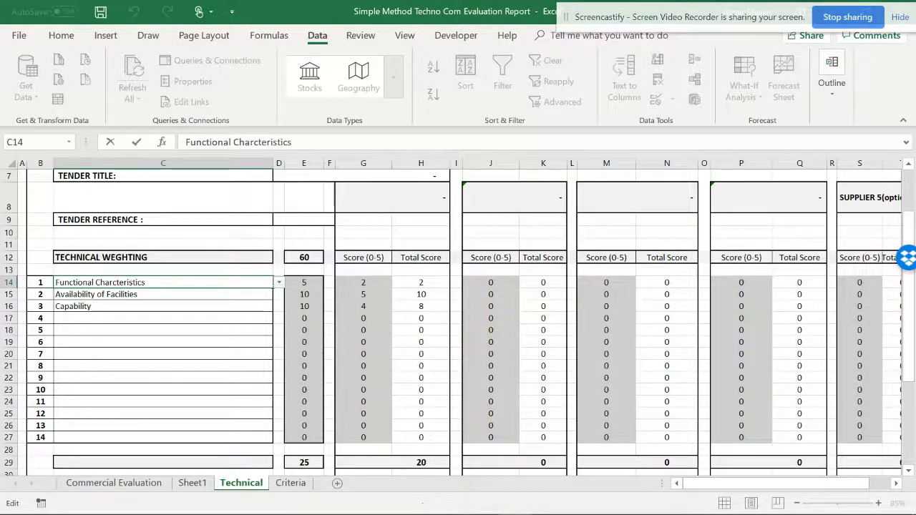
{"action": "mouse_move", "coordinate": [536, 489]}
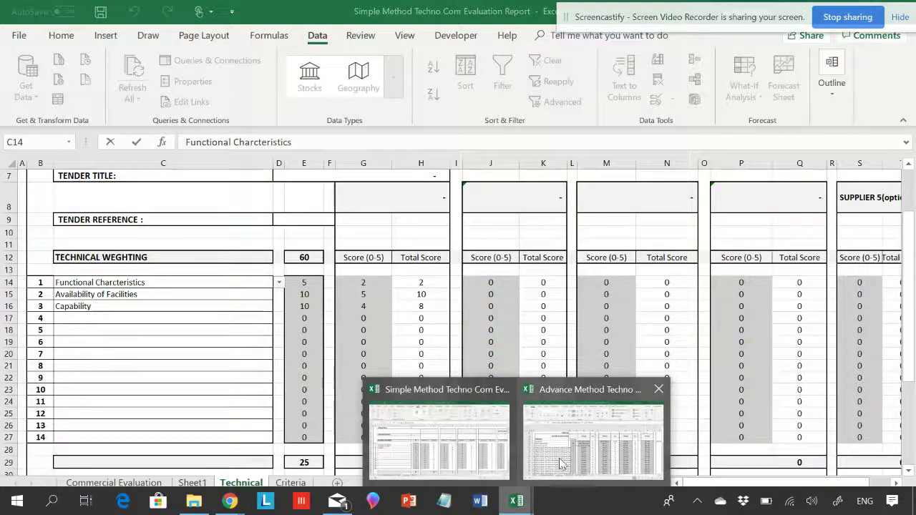
{"action": "left_click", "coordinate": [559, 465]}
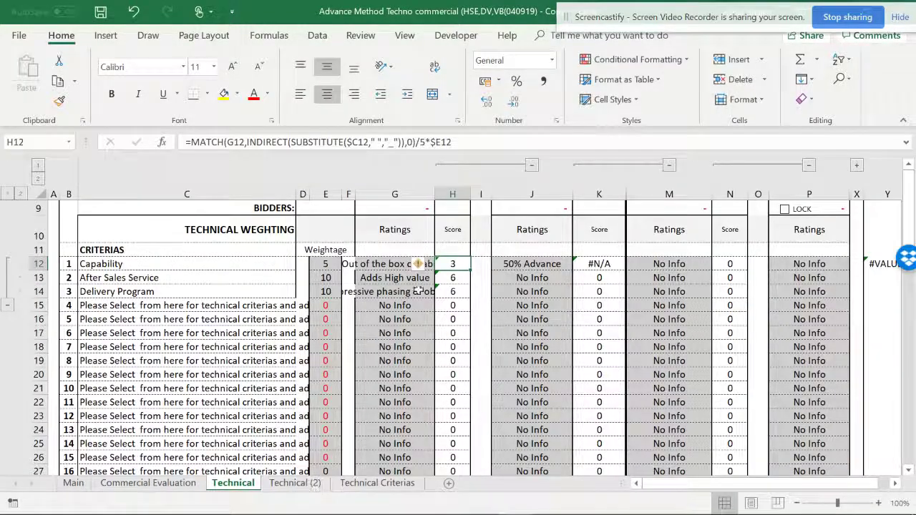
{"action": "left_click", "coordinate": [386, 264]}
{"action": "left_click", "coordinate": [246, 264]}
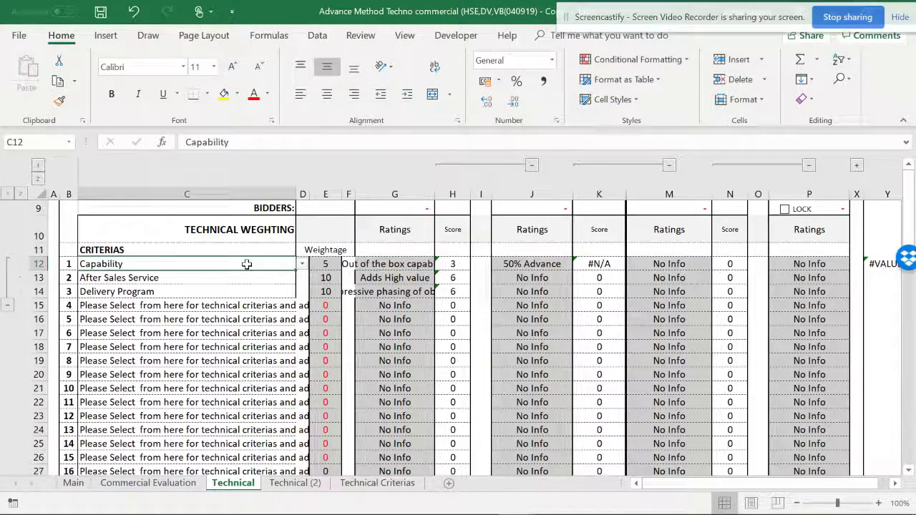
{"action": "double_click", "coordinate": [379, 264]}
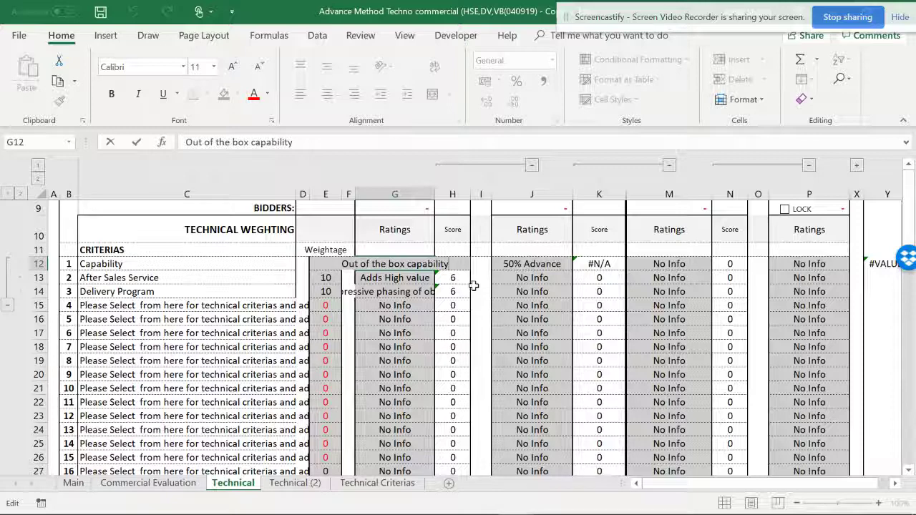
{"action": "key", "text": "Return"}
{"action": "left_click", "coordinate": [456, 264]}
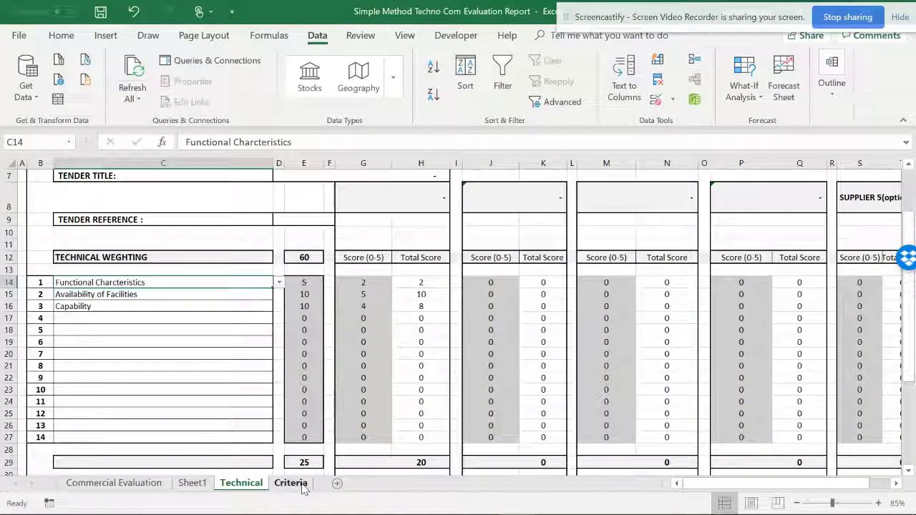
- In the Simple Method workbook, review the Technical Criteria list on the Criteria sheet and the choices it supplies to C15 on the Technical sheet
{"action": "left_click", "coordinate": [290, 483]}
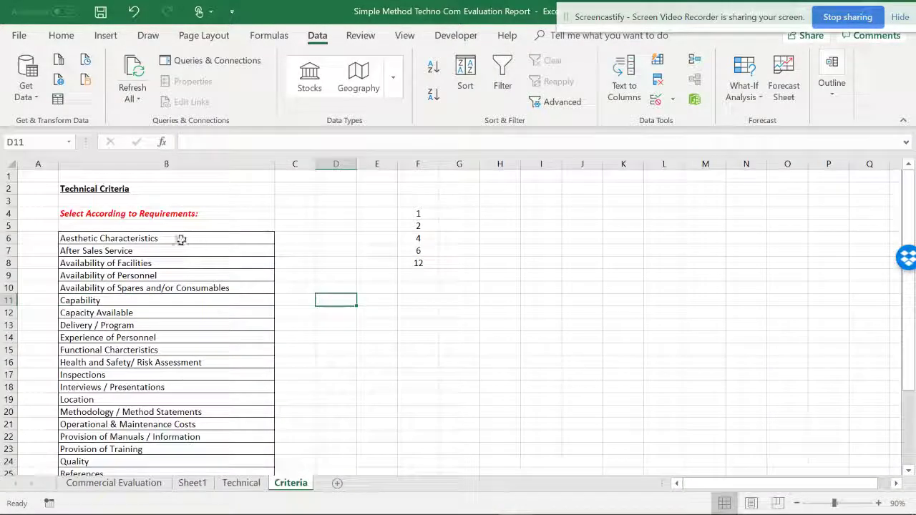
{"action": "left_click_drag", "start_coordinate": [179, 238], "coordinate": [198, 388]}
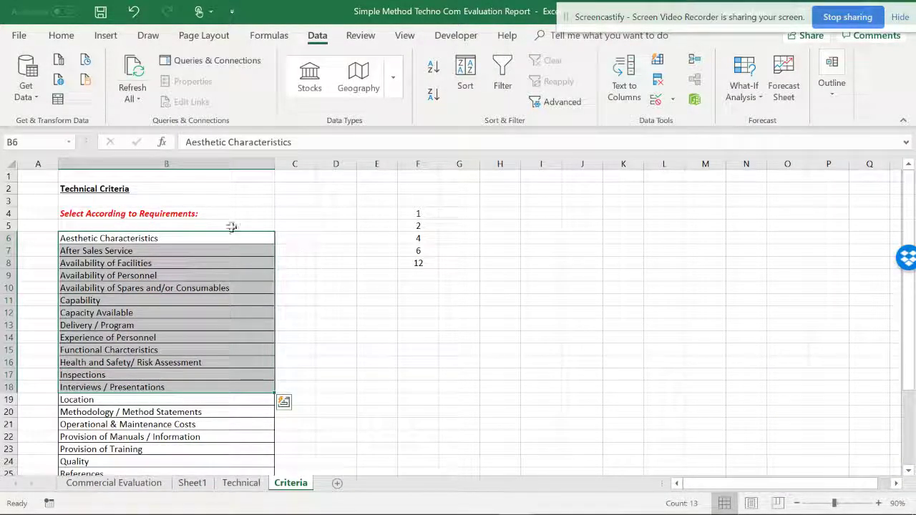
{"action": "left_click", "coordinate": [241, 483]}
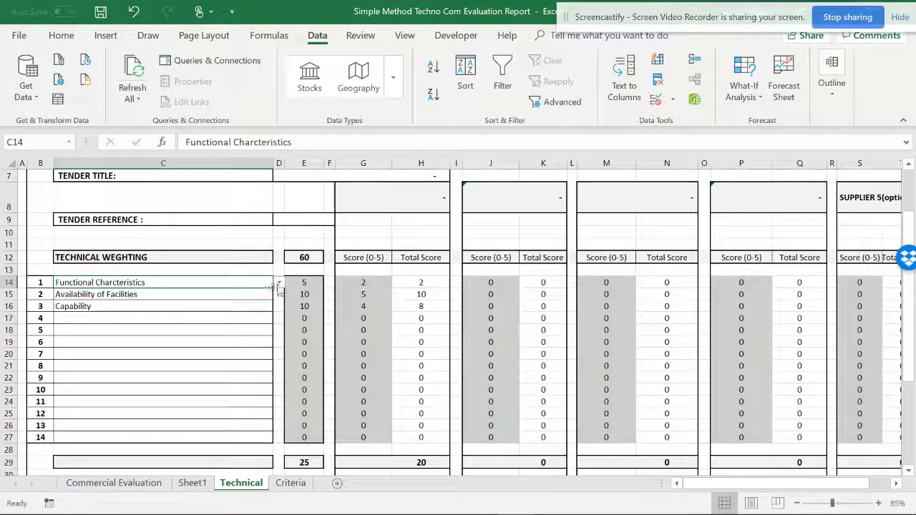
{"action": "left_click", "coordinate": [254, 296]}
{"action": "left_click", "coordinate": [279, 294]}
{"action": "key", "text": "Escape"}
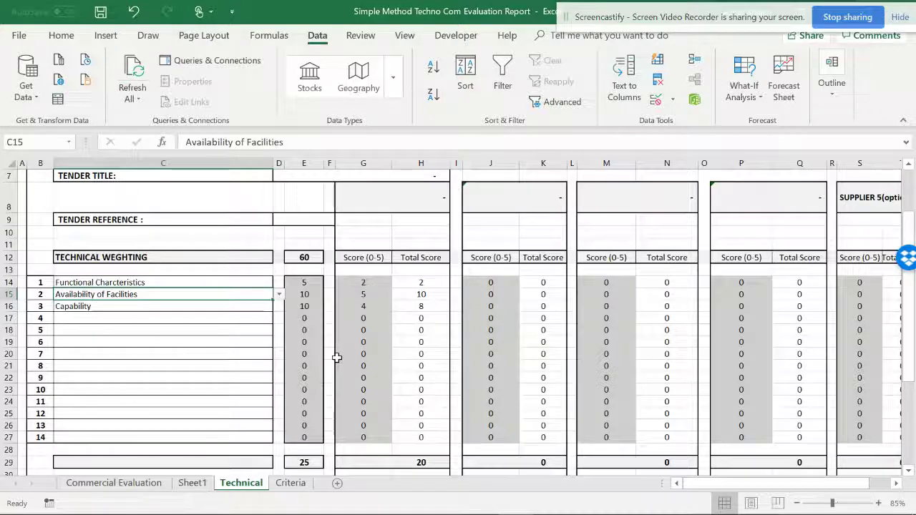
- In the Advance Method workbook, review the criteria names in B5:B14 and the first rating column C5:C14 on the Technical Criterias sheet
{"action": "key", "text": "alt+Tab"}
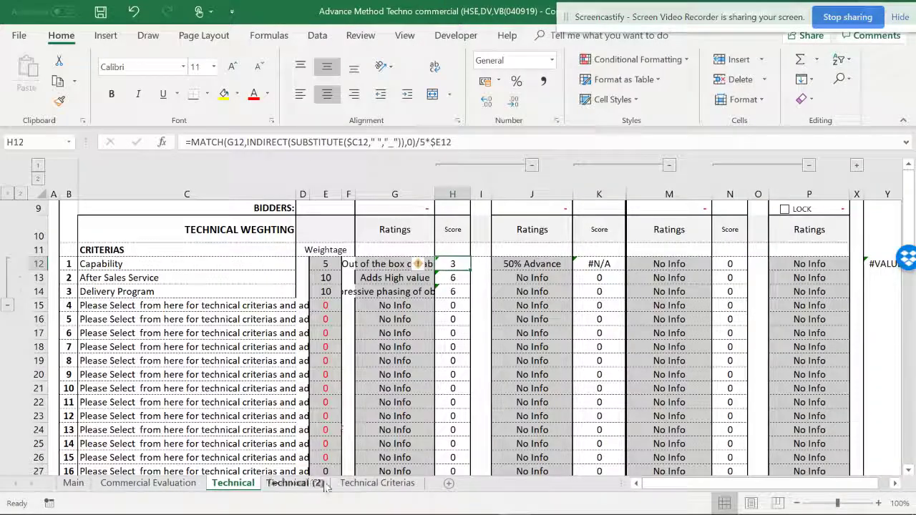
{"action": "left_click", "coordinate": [367, 485]}
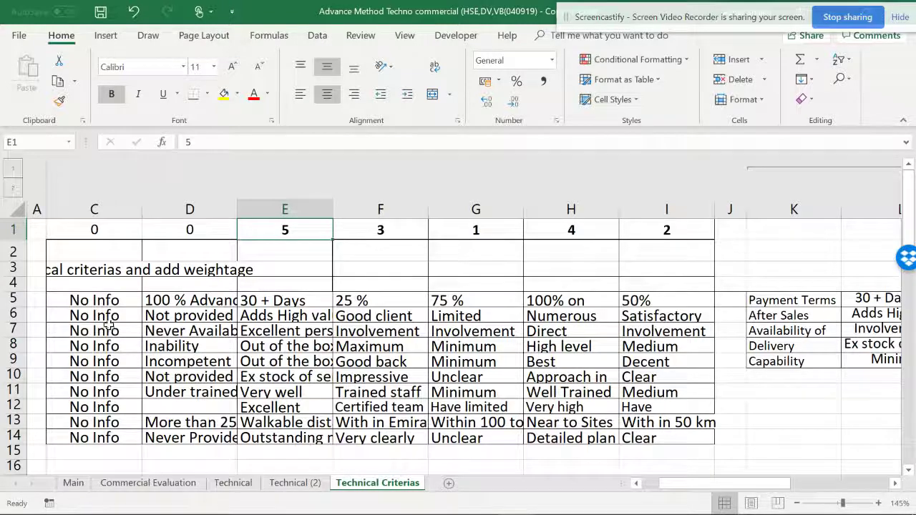
{"action": "left_click", "coordinate": [108, 330]}
{"action": "scroll", "coordinate": [107, 323], "scroll_direction": "down", "scroll_amount": 4}
{"action": "scroll", "coordinate": [106, 323], "scroll_direction": "up", "scroll_amount": 4}
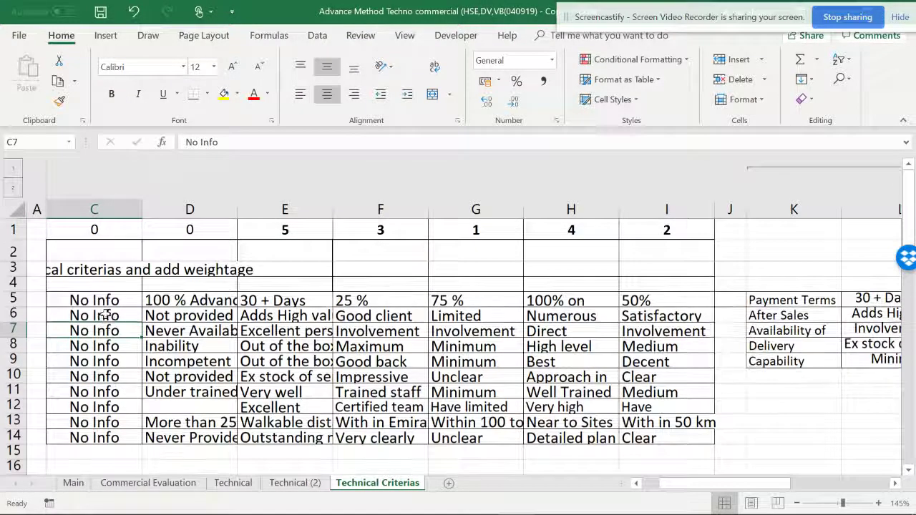
{"action": "left_click", "coordinate": [107, 299]}
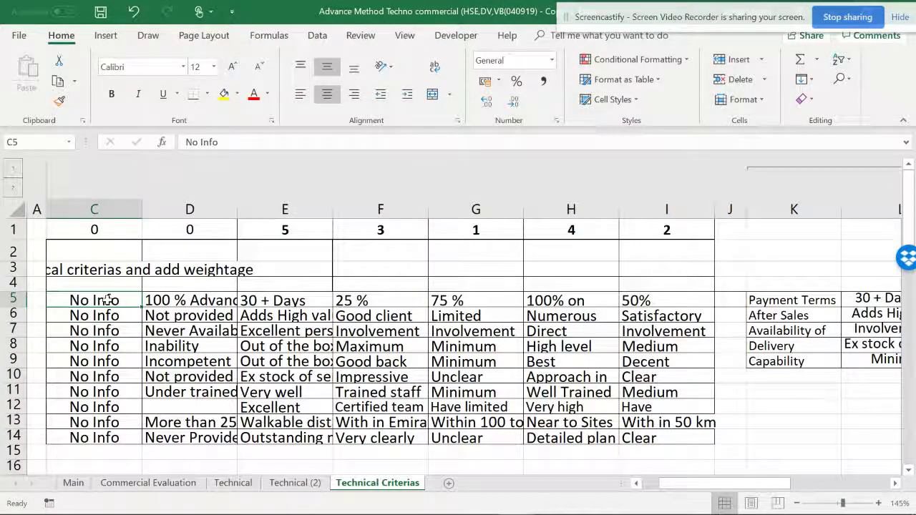
{"action": "left_click_drag", "start_coordinate": [108, 300], "coordinate": [109, 433]}
{"action": "left_click_drag", "start_coordinate": [672, 483], "coordinate": [658, 483]}
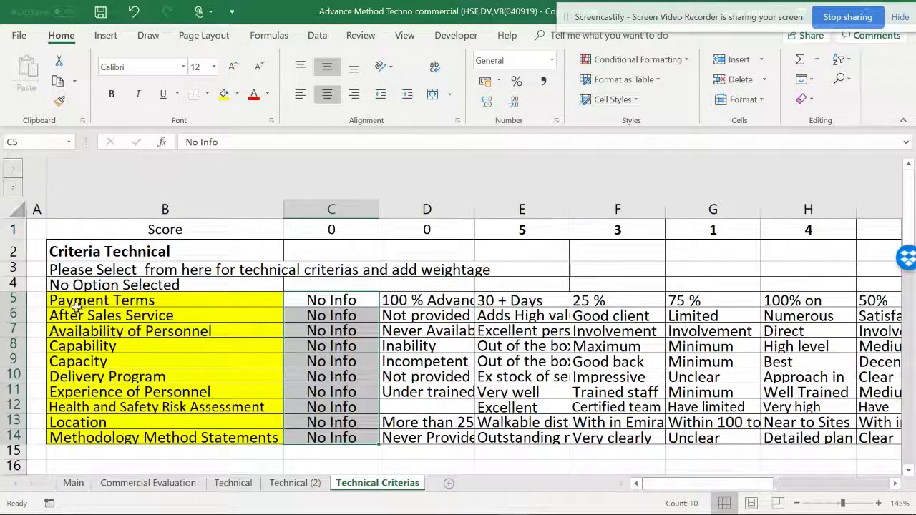
{"action": "left_click_drag", "start_coordinate": [101, 304], "coordinate": [125, 435]}
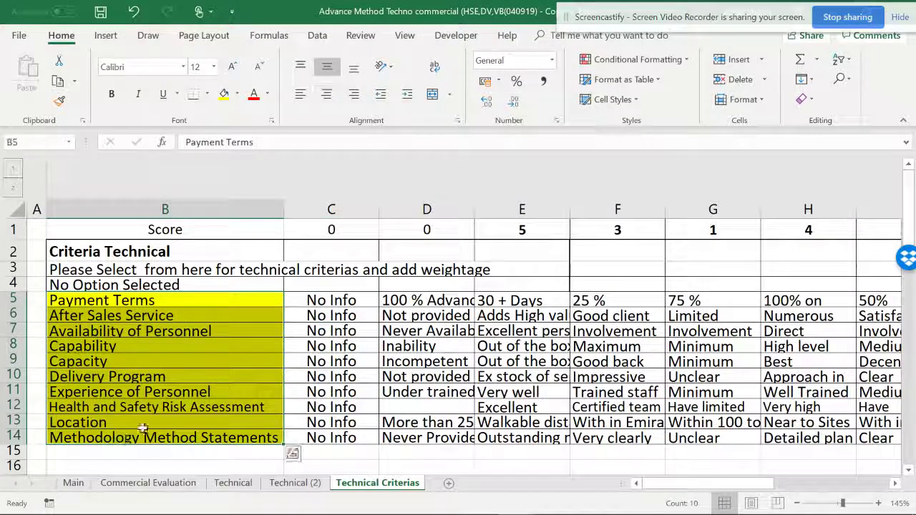
- Go through the Payment Terms rating options in C5 to I5 one by one against the scores in row 1
{"action": "left_click", "coordinate": [337, 307]}
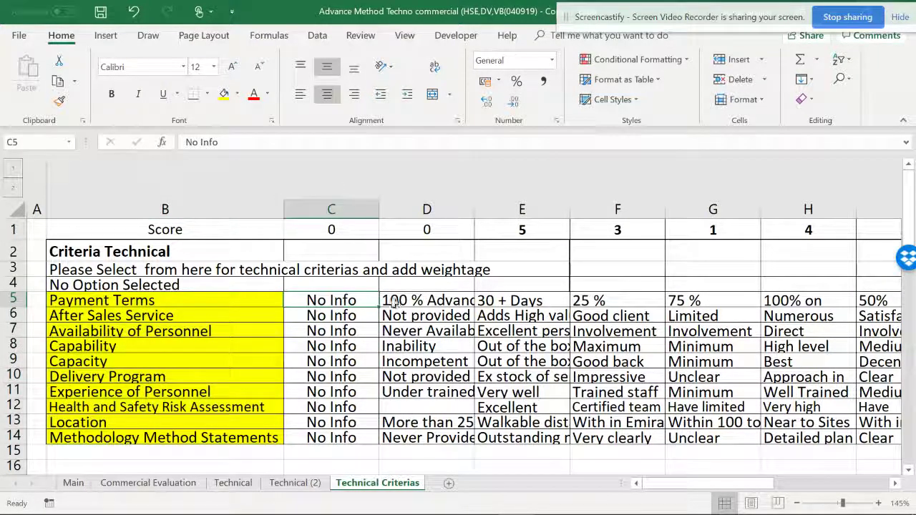
{"action": "left_click", "coordinate": [401, 305]}
{"action": "left_click", "coordinate": [526, 304]}
{"action": "left_click", "coordinate": [629, 304]}
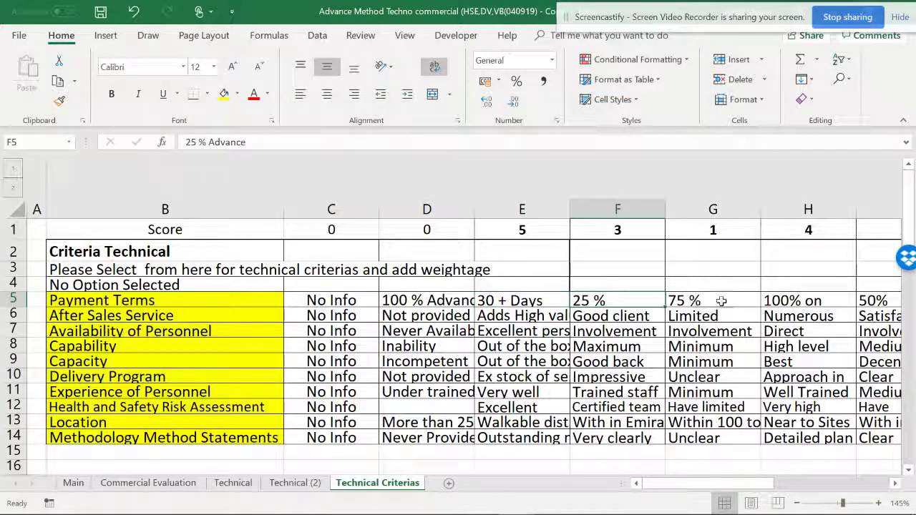
{"action": "left_click", "coordinate": [718, 302]}
{"action": "left_click", "coordinate": [827, 300]}
{"action": "left_click", "coordinate": [869, 300]}
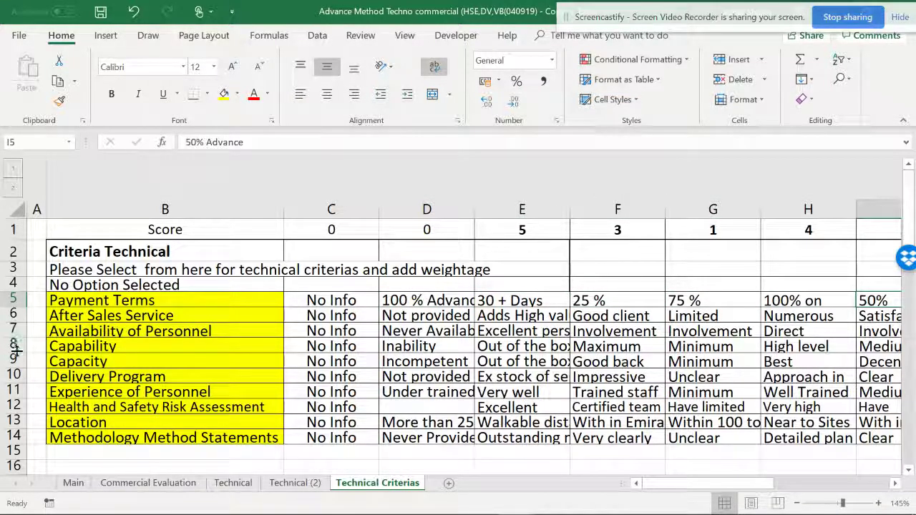
- Examine the Availability of Personnel ratings across row 7, reading the full text of each option from D7 to I7
{"action": "left_click", "coordinate": [7, 332]}
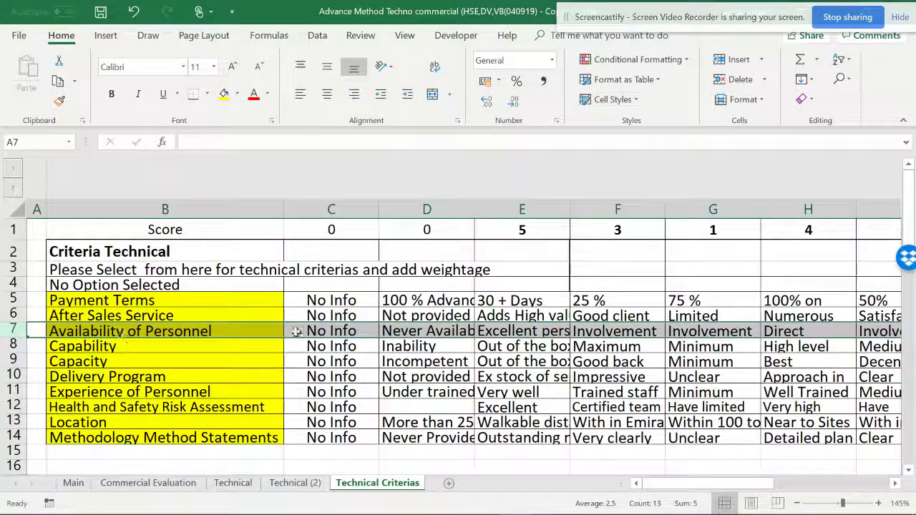
{"action": "left_click", "coordinate": [413, 332]}
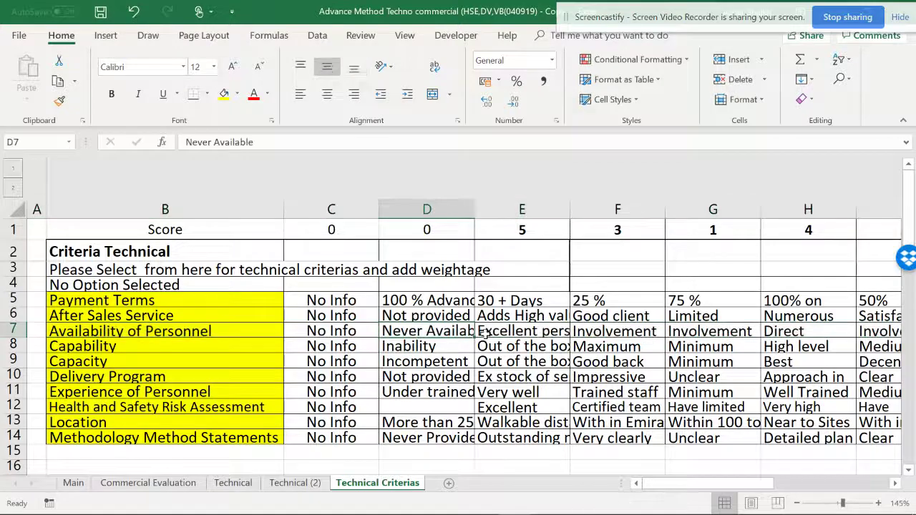
{"action": "left_click", "coordinate": [487, 333]}
{"action": "left_click", "coordinate": [635, 332]}
{"action": "left_click", "coordinate": [716, 332]}
{"action": "left_click", "coordinate": [798, 332]}
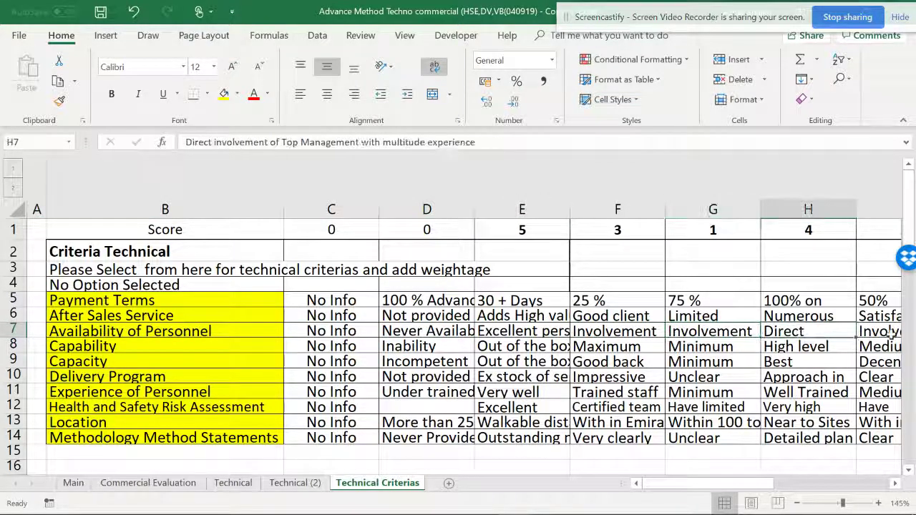
{"action": "left_click", "coordinate": [890, 333]}
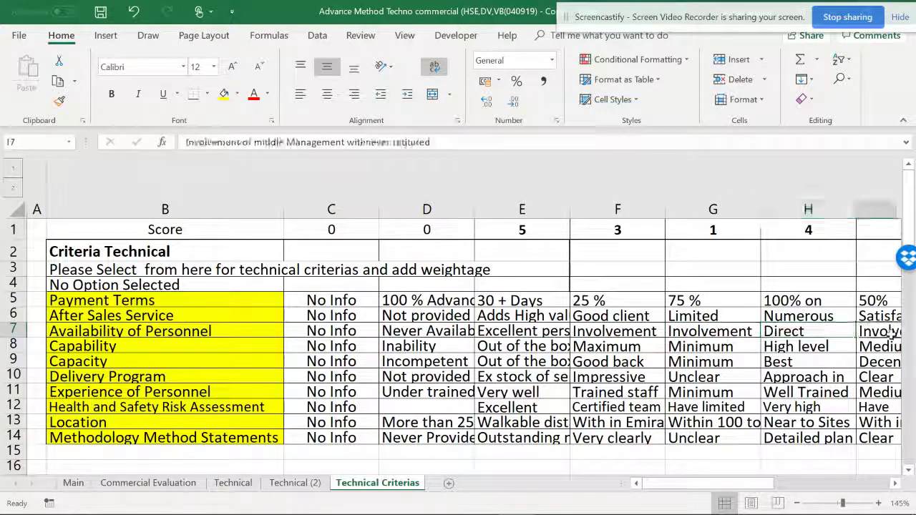
{"action": "left_click", "coordinate": [432, 333]}
{"action": "left_click", "coordinate": [13, 331]}
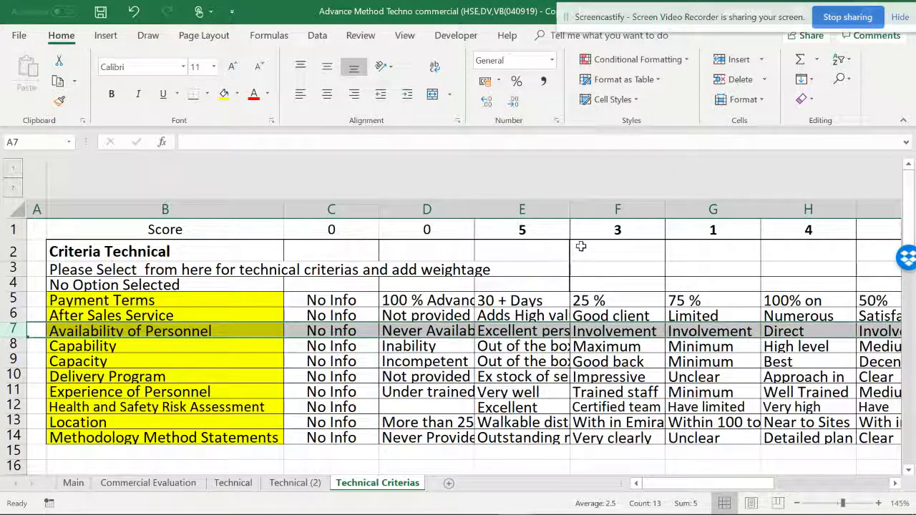
{"action": "left_click_drag", "start_coordinate": [686, 486], "coordinate": [665, 485]}
- On the Technical sheet, inspect the data validation source formula behind the Capability rating in G12 and leave it as it is
{"action": "left_click", "coordinate": [237, 483]}
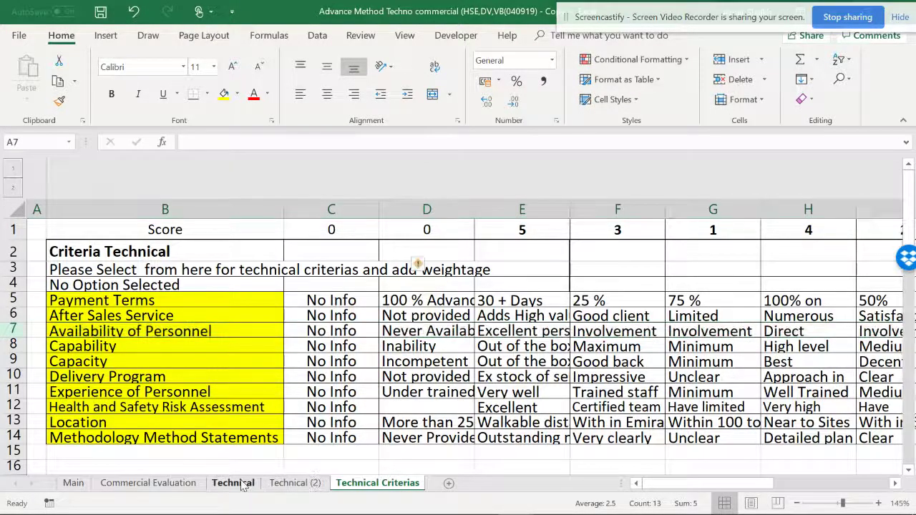
{"action": "key", "text": "Left"}
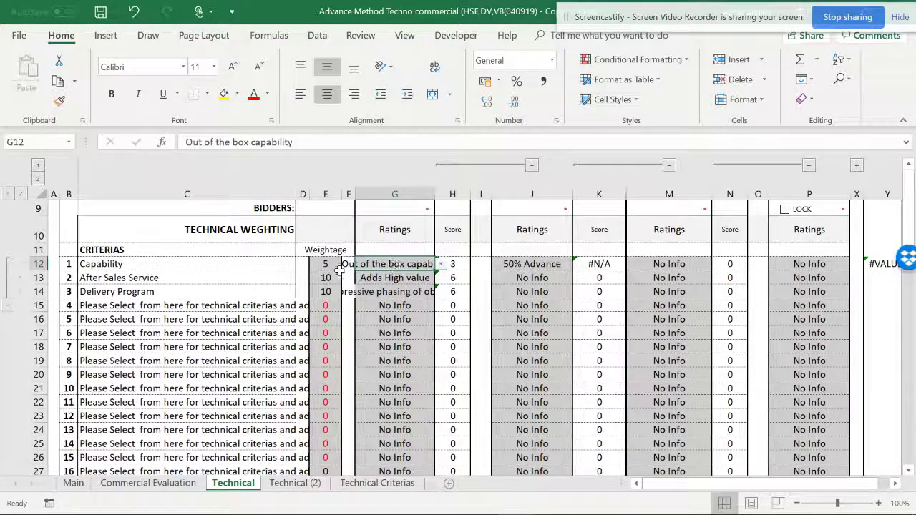
{"action": "left_click", "coordinate": [285, 266]}
{"action": "left_click", "coordinate": [394, 264]}
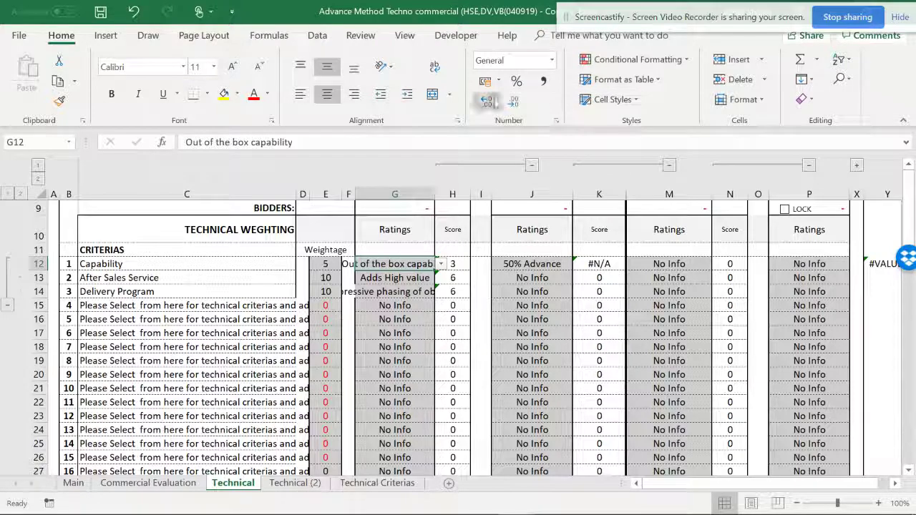
{"action": "left_click", "coordinate": [318, 37]}
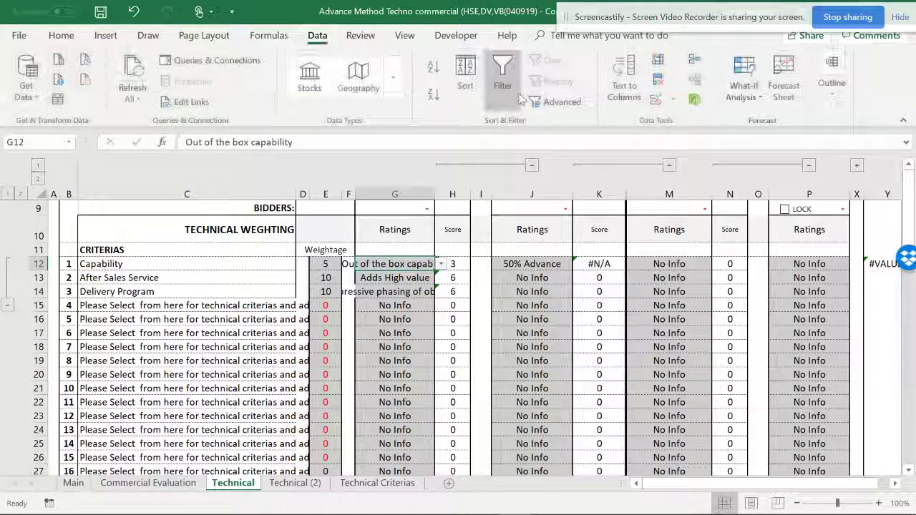
{"action": "left_click", "coordinate": [671, 106]}
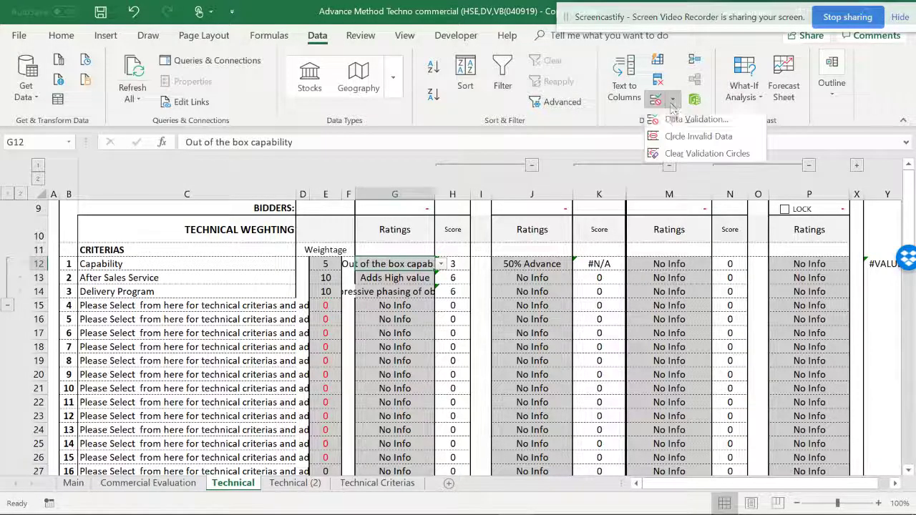
{"action": "left_click", "coordinate": [693, 120]}
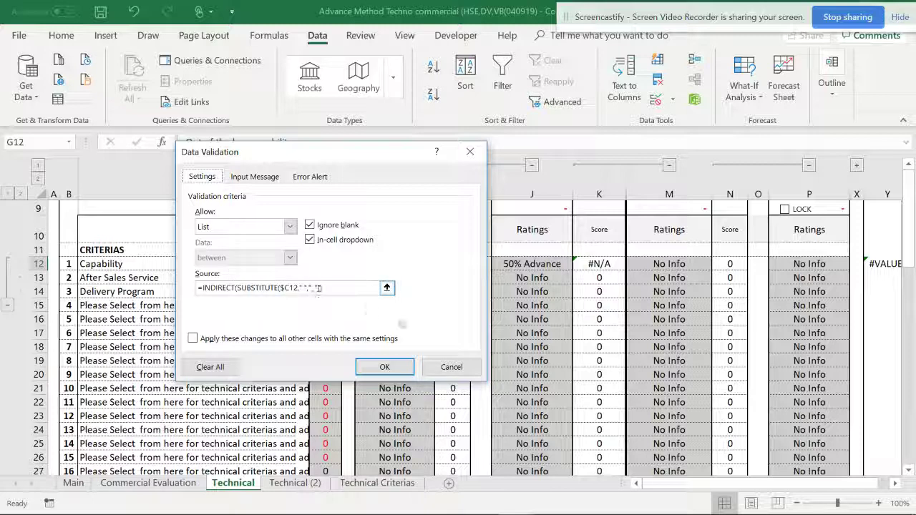
{"action": "left_click", "coordinate": [466, 367]}
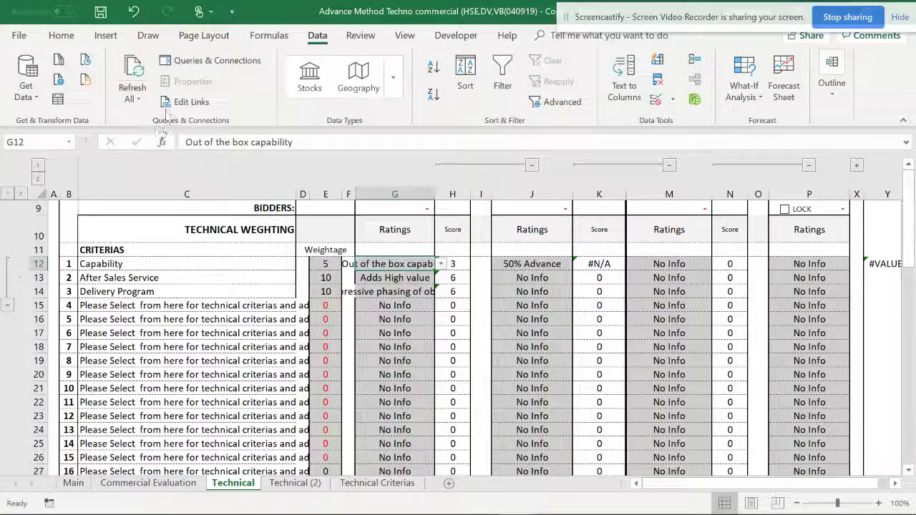
- Review the workbook's defined names at full width and inspect the After_Sales_Service name and its referenced range without editing it
{"action": "left_click", "coordinate": [269, 35]}
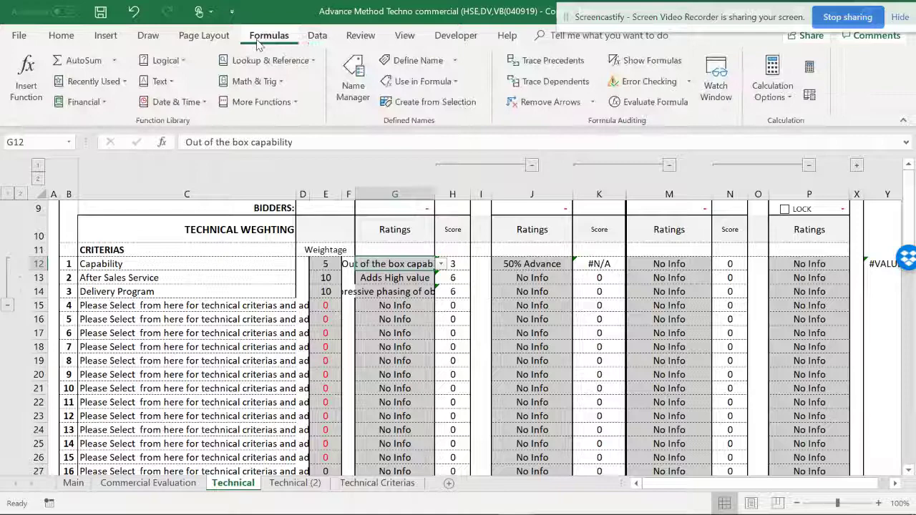
{"action": "left_click", "coordinate": [354, 80]}
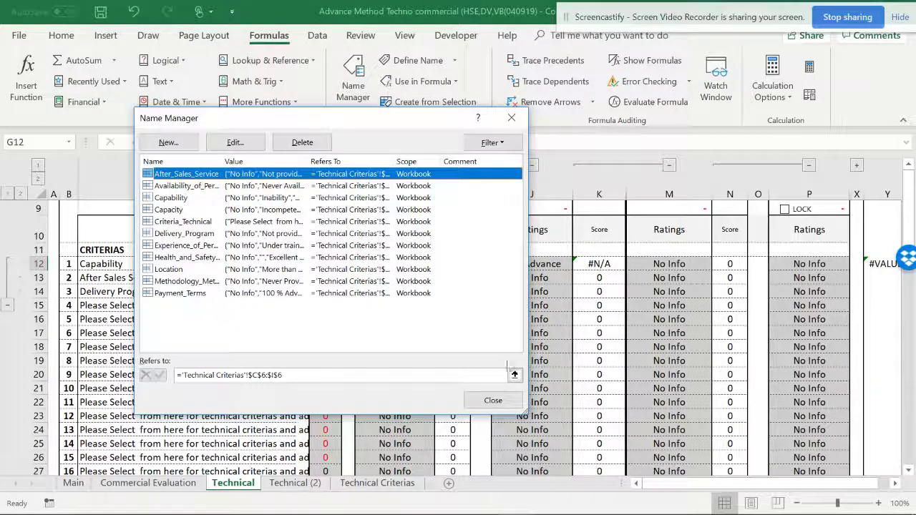
{"action": "left_click_drag", "start_coordinate": [527, 412], "coordinate": [708, 472]}
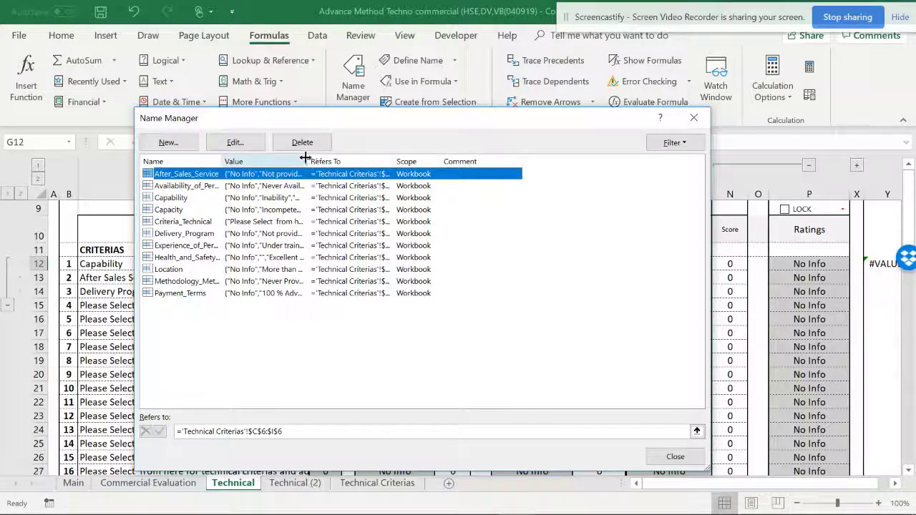
{"action": "left_click_drag", "start_coordinate": [221, 157], "coordinate": [313, 161]}
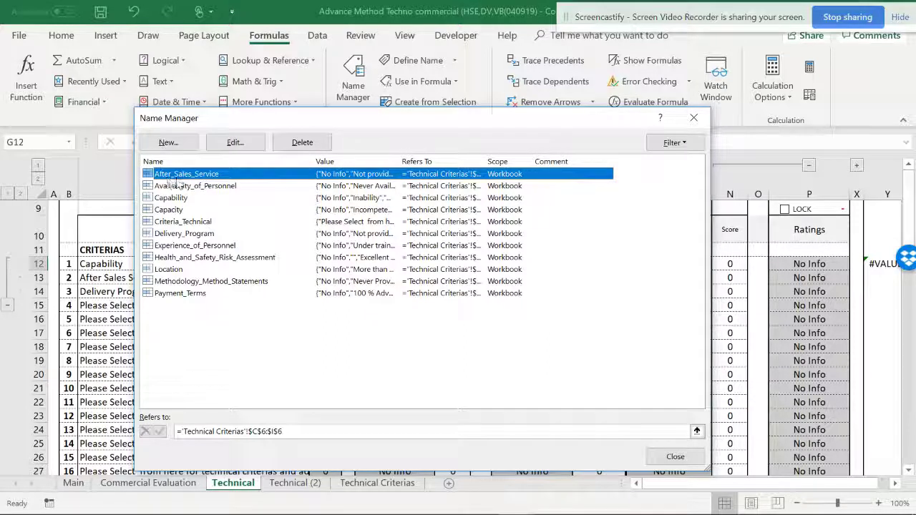
{"action": "left_click", "coordinate": [234, 143]}
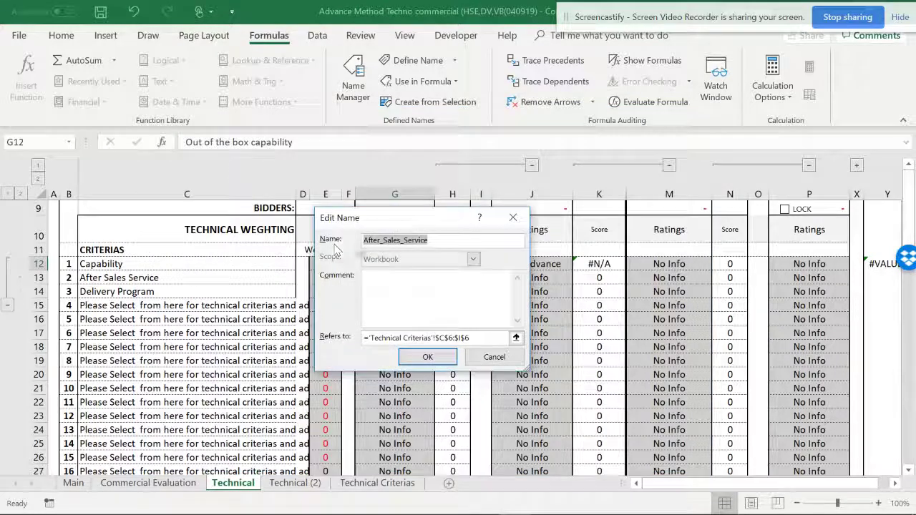
{"action": "left_click", "coordinate": [383, 241]}
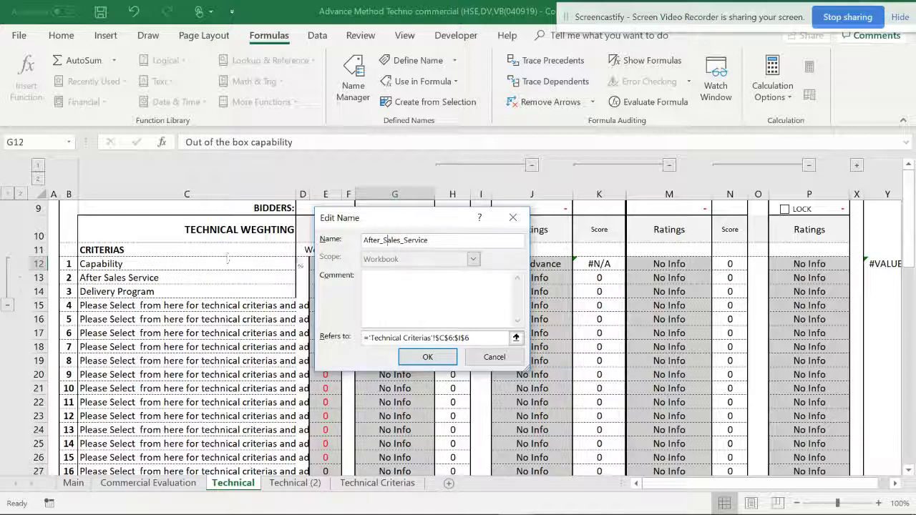
{"action": "left_click", "coordinate": [387, 241]}
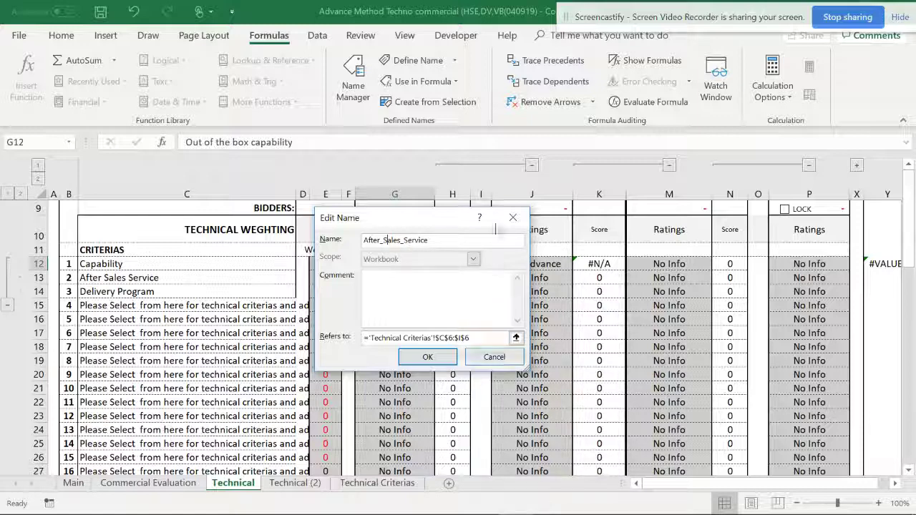
{"action": "left_click", "coordinate": [513, 219]}
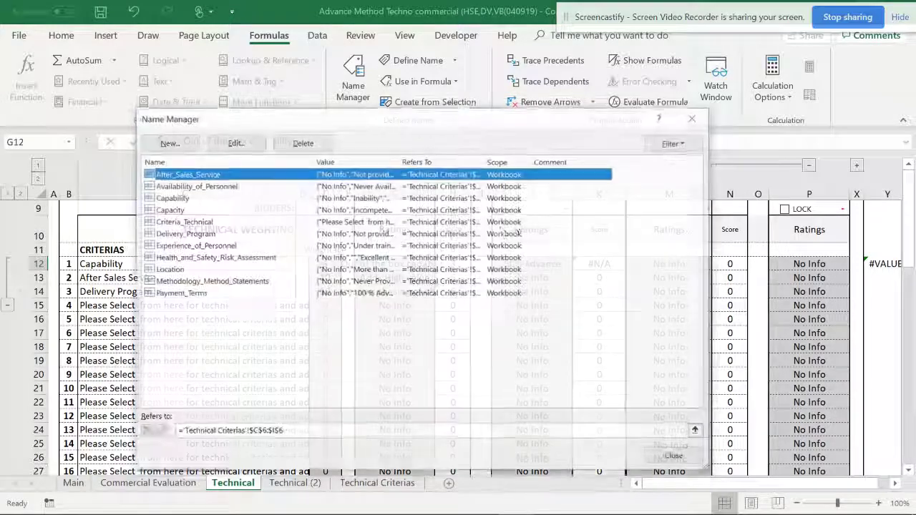
{"action": "left_click", "coordinate": [693, 119]}
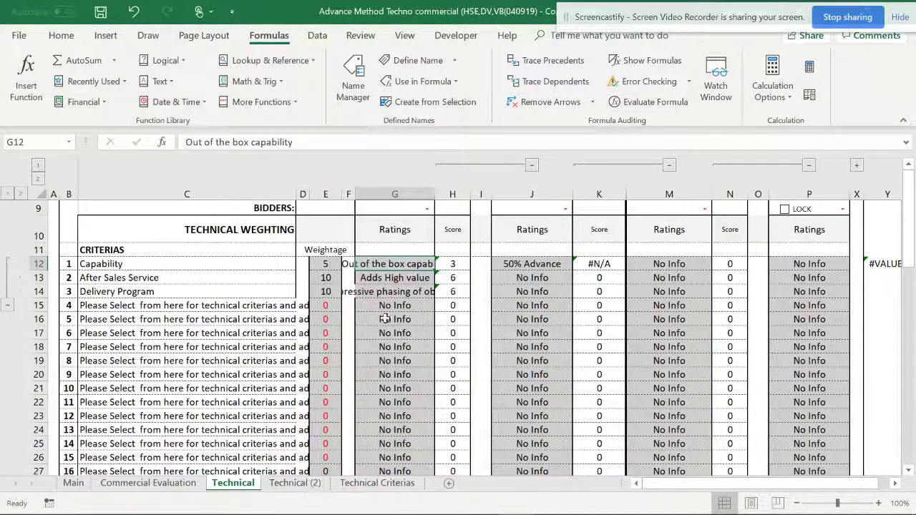
- On the Technical (2) sheet, check the Payment Terms criterion in C12 and show the rating choices offered for it in G12
{"action": "left_click", "coordinate": [314, 487]}
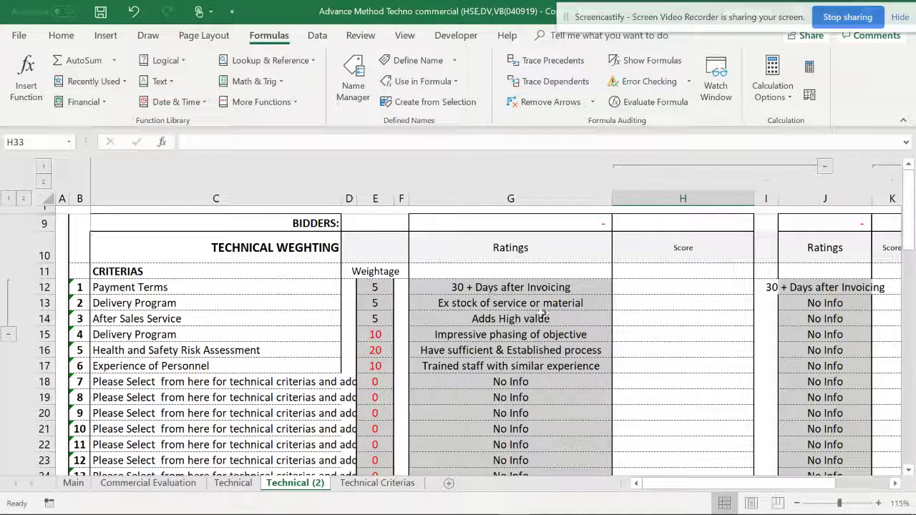
{"action": "left_click", "coordinate": [465, 287]}
{"action": "left_click", "coordinate": [286, 287]}
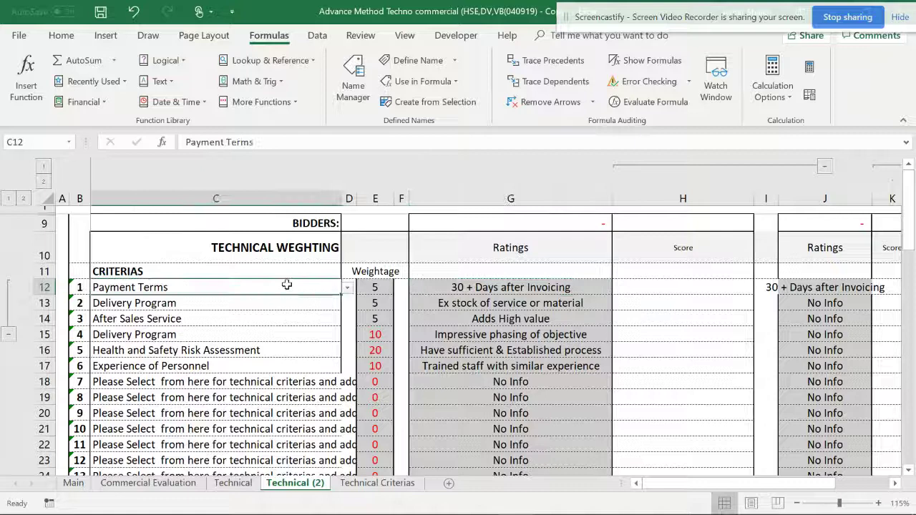
{"action": "left_click", "coordinate": [347, 287]}
{"action": "left_click", "coordinate": [345, 287]}
{"action": "left_click", "coordinate": [449, 288]}
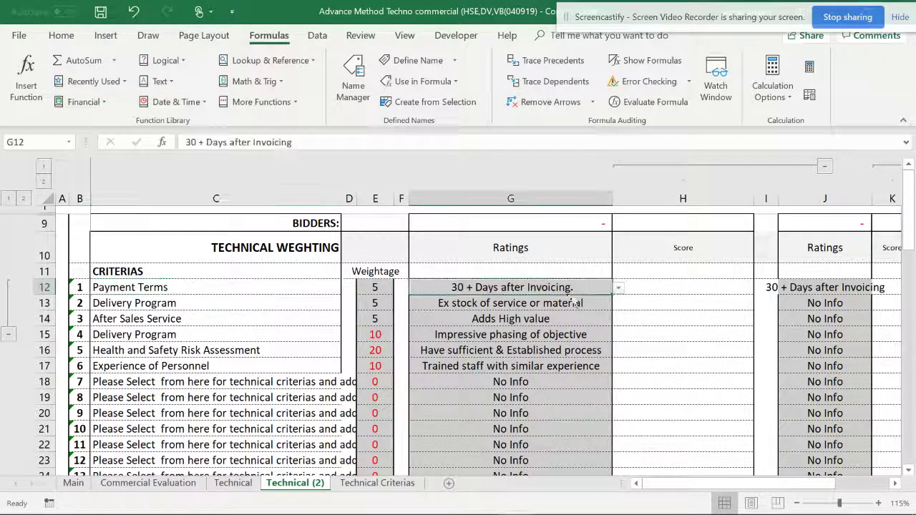
{"action": "left_click", "coordinate": [619, 287]}
{"action": "left_click", "coordinate": [620, 287]}
{"action": "left_click", "coordinate": [620, 287]}
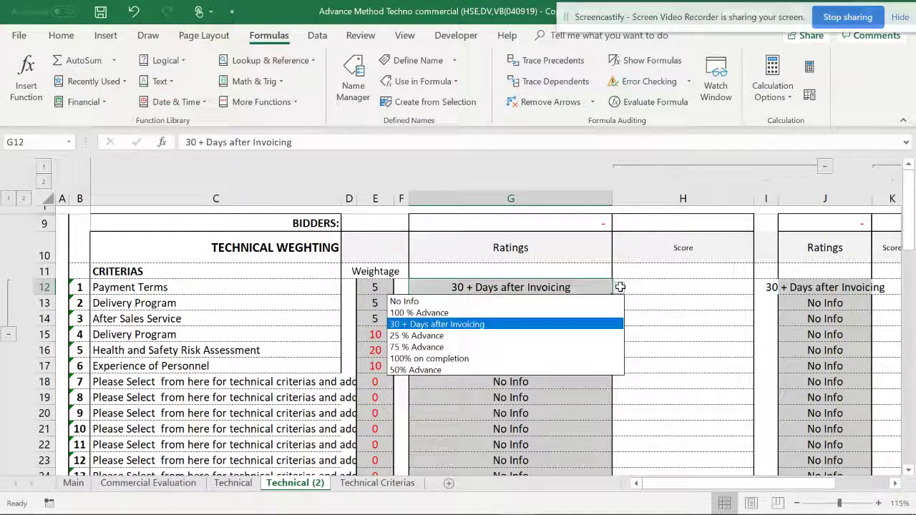
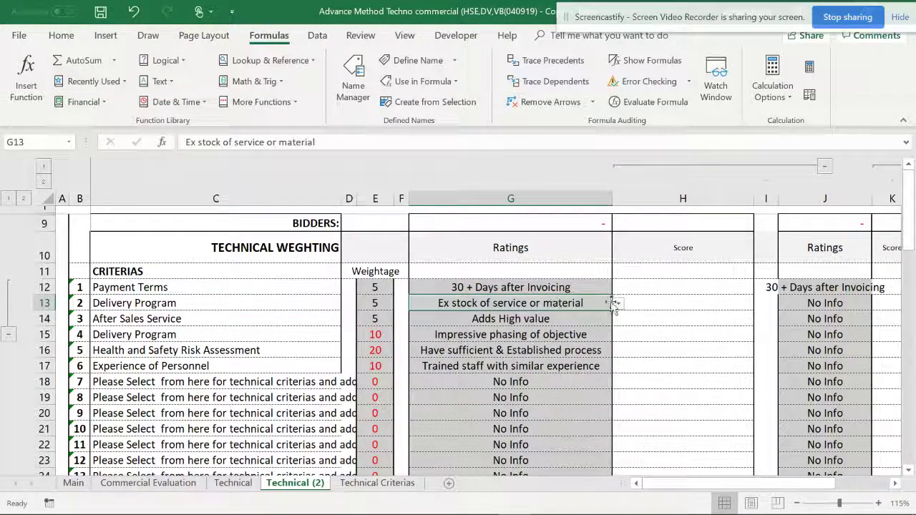
- Check the rating choices in G13, and compare the simple and advanced score formulas in A8 and B8 of the Simple Method workbook's Sheet1
{"action": "left_click", "coordinate": [619, 304]}
{"action": "left_click", "coordinate": [628, 287]}
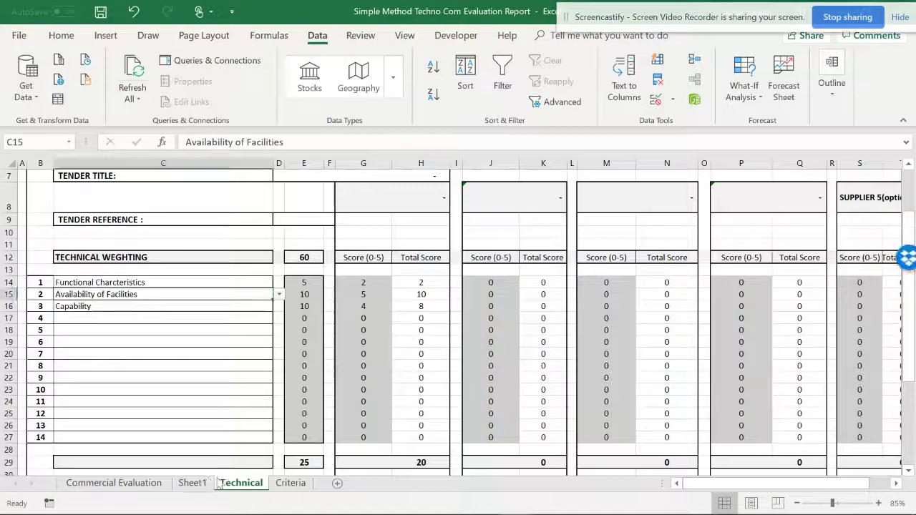
{"action": "left_click", "coordinate": [200, 484]}
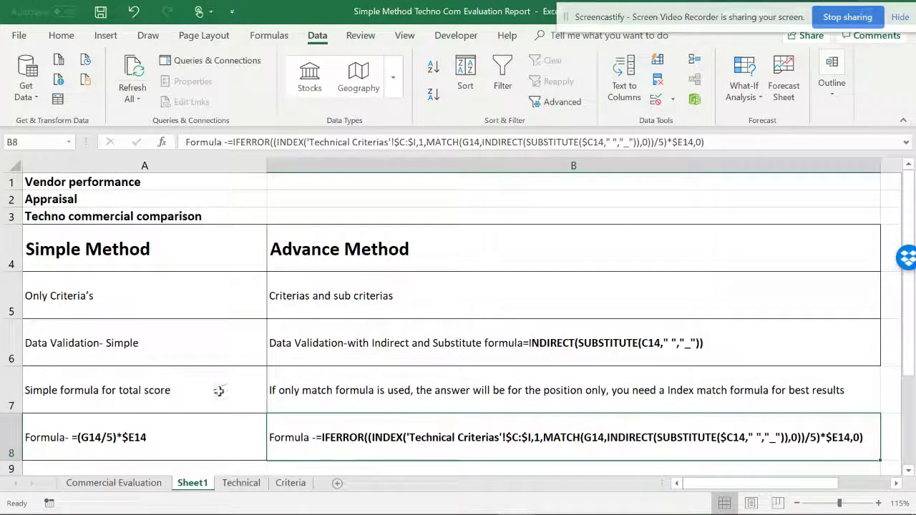
{"action": "scroll", "coordinate": [204, 341], "scroll_direction": "down", "scroll_amount": 1}
{"action": "left_click", "coordinate": [163, 384]}
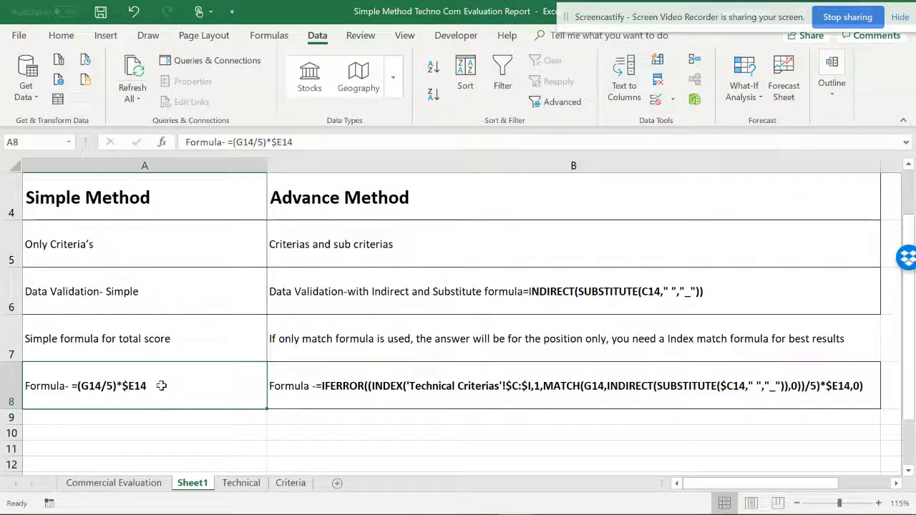
{"action": "left_click", "coordinate": [365, 385]}
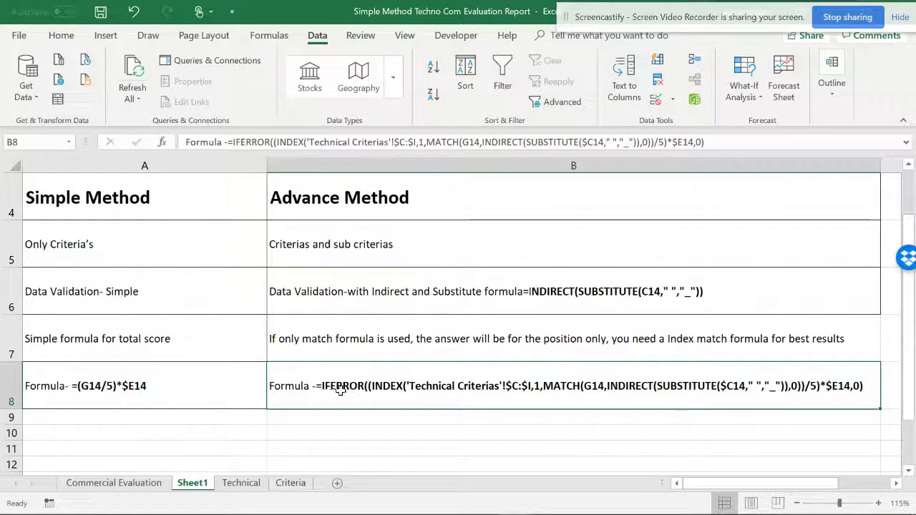
{"action": "key", "text": "alt+Tab"}
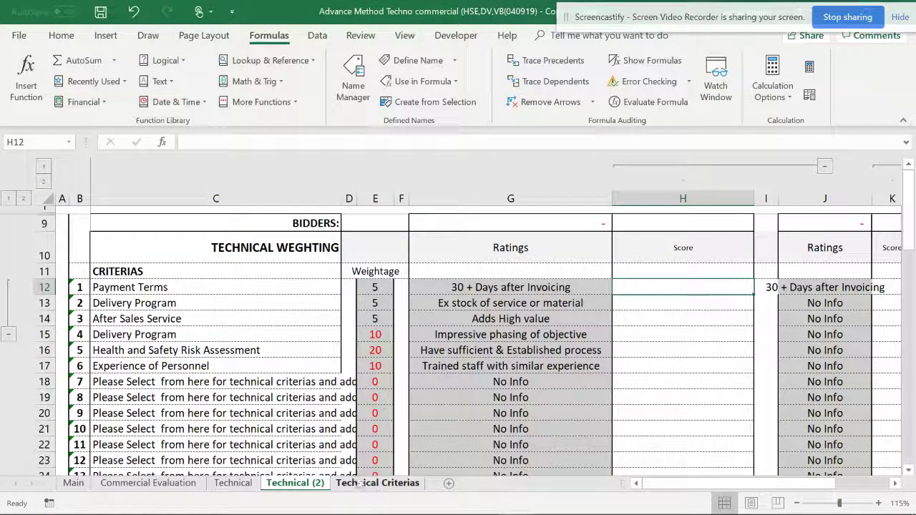
{"action": "key", "text": "alt+Tab"}
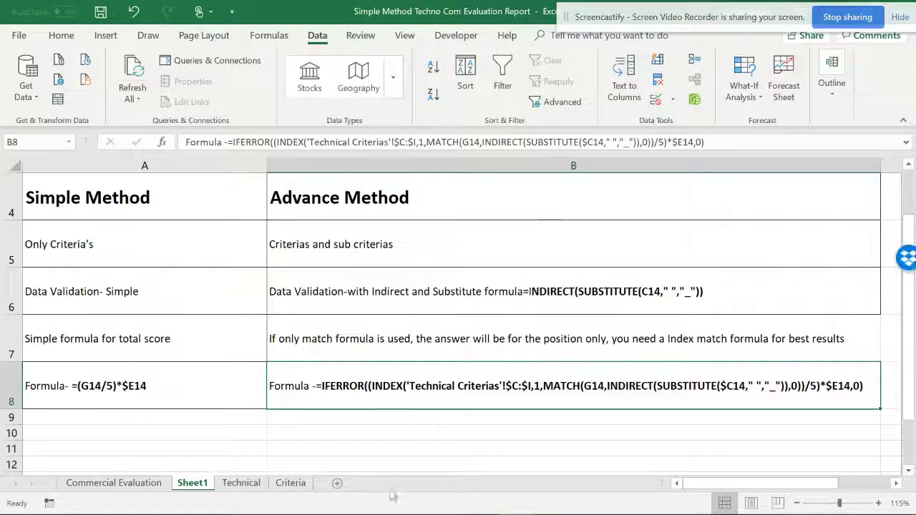
- In the Simple Method workbook, review the Criteria list and inspect the total score formula in H14 of the Technical sheet
{"action": "left_click", "coordinate": [252, 485]}
{"action": "left_click", "coordinate": [289, 483]}
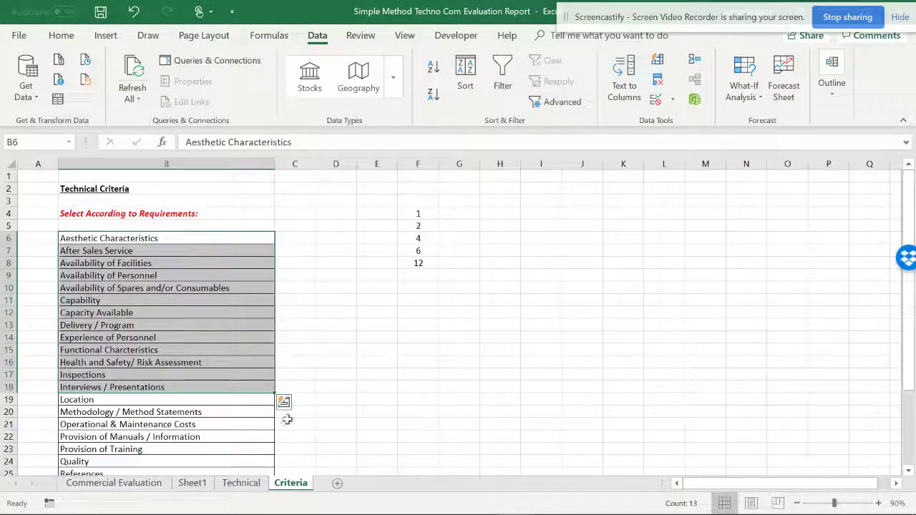
{"action": "left_click", "coordinate": [241, 483]}
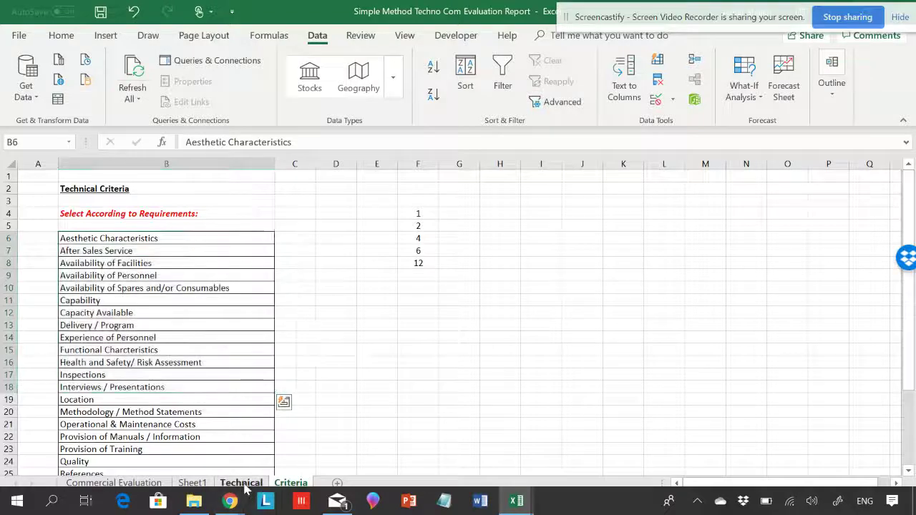
{"action": "left_click", "coordinate": [421, 281]}
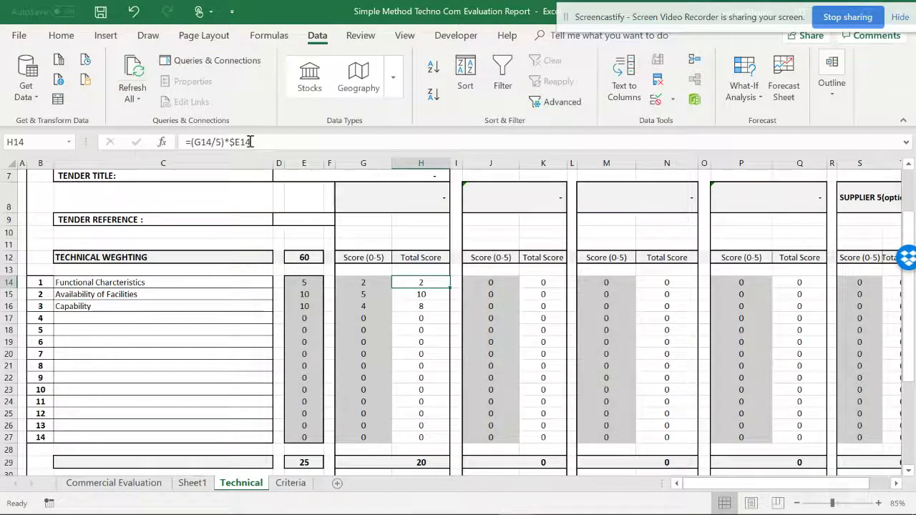
{"action": "left_click", "coordinate": [222, 141]}
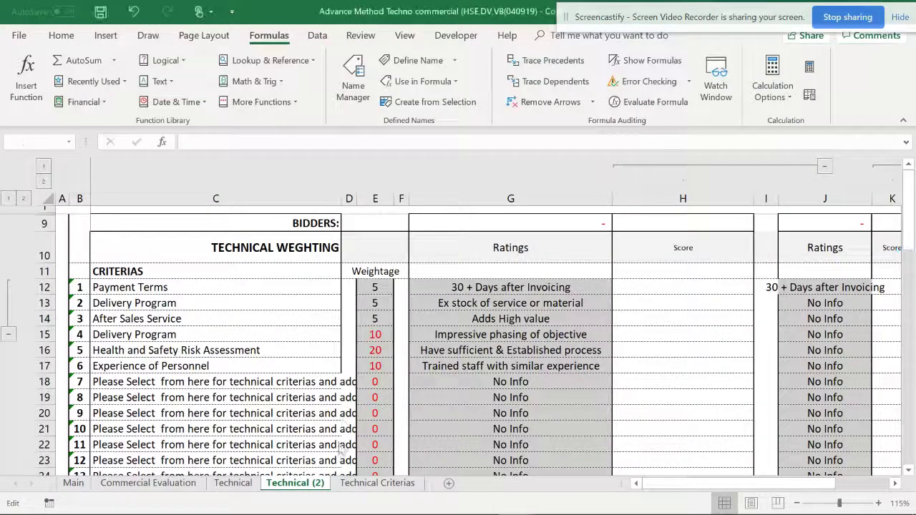
{"action": "left_click", "coordinate": [233, 483]}
{"action": "left_click", "coordinate": [456, 266]}
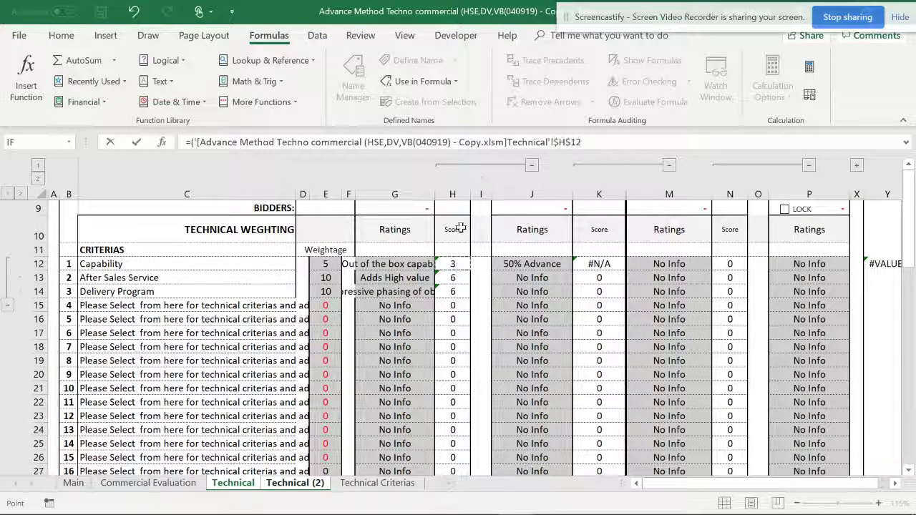
{"action": "key", "text": "Escape"}
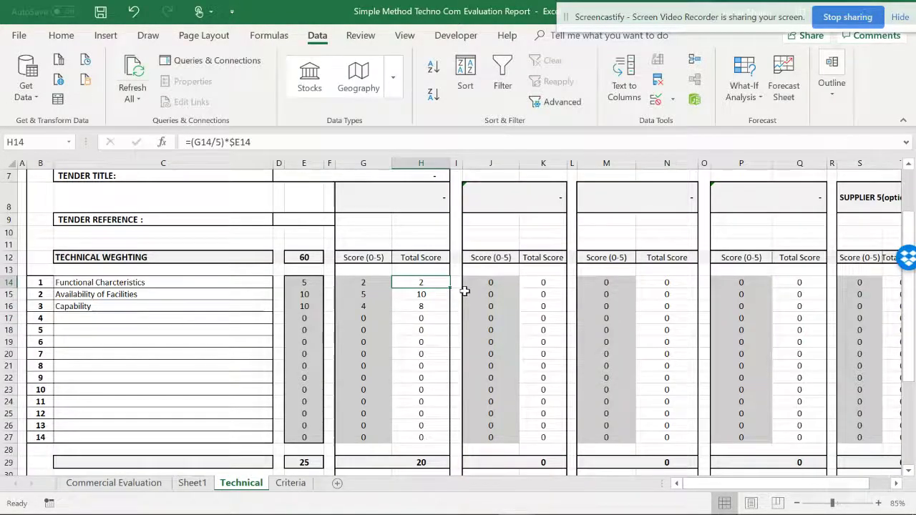
{"action": "key", "text": "Escape"}
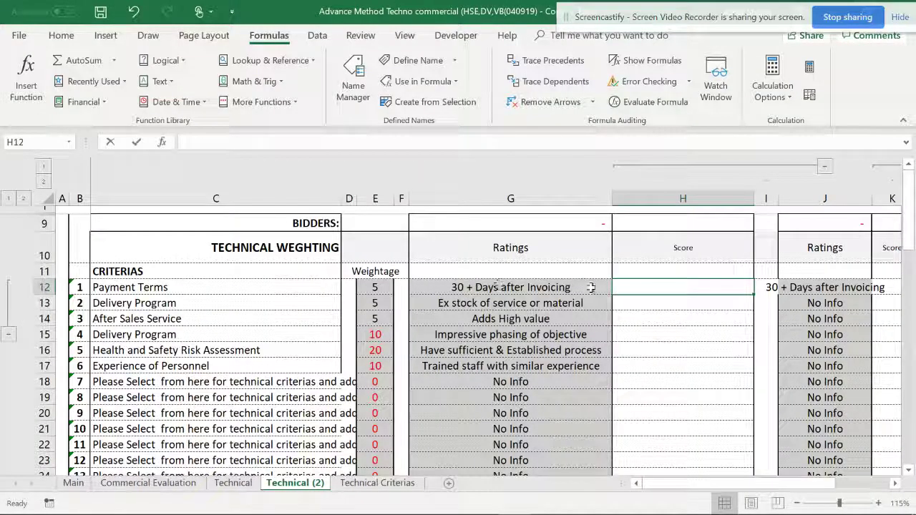
- On the Advance Method workbook's Technical sheet, inspect the score formulas in H12, H13 and H14
{"action": "left_click", "coordinate": [233, 482]}
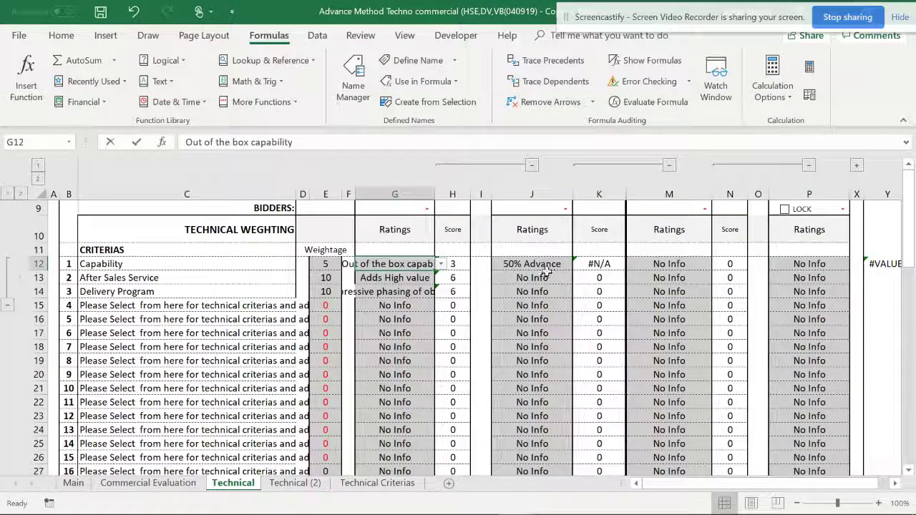
{"action": "left_click", "coordinate": [465, 264]}
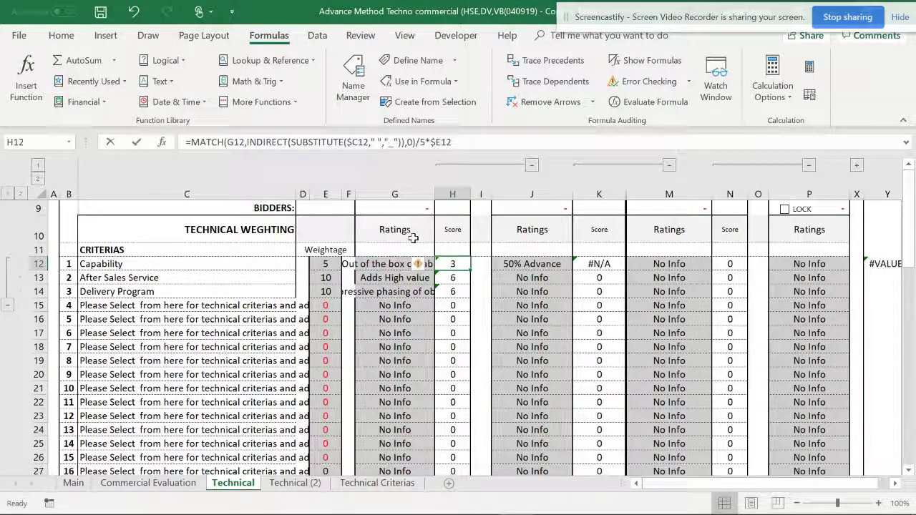
{"action": "left_click", "coordinate": [452, 277]}
{"action": "left_click", "coordinate": [455, 290]}
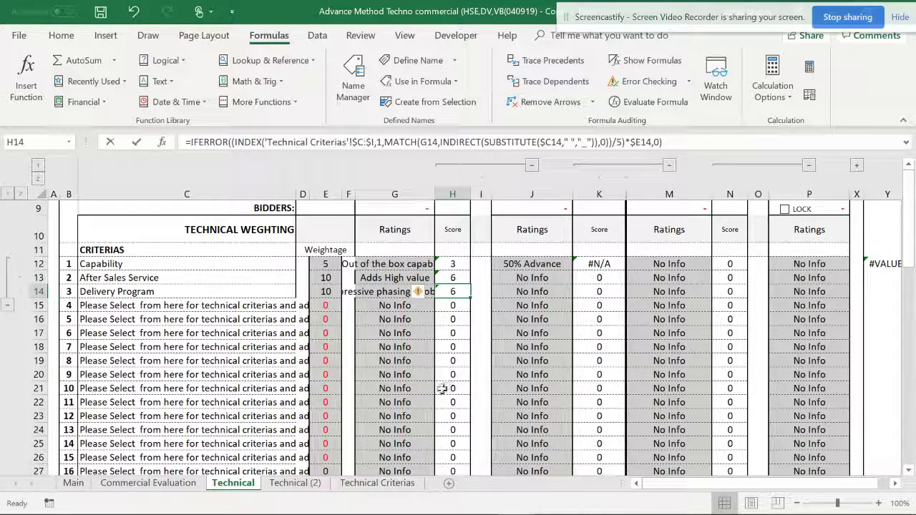
- On the Technical (2) sheet, enter the formula =MATCH(G12,C12,0) in score cell H12
{"action": "left_click", "coordinate": [286, 484]}
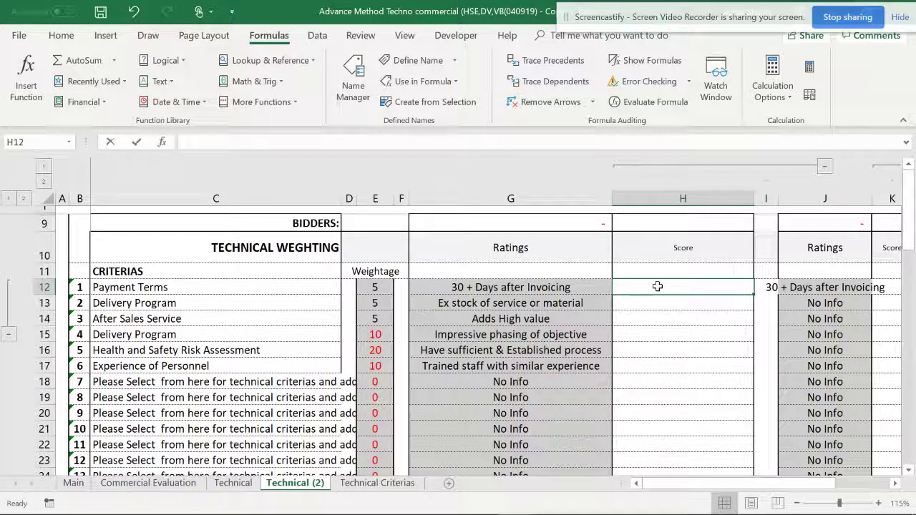
{"action": "type", "text": "="}
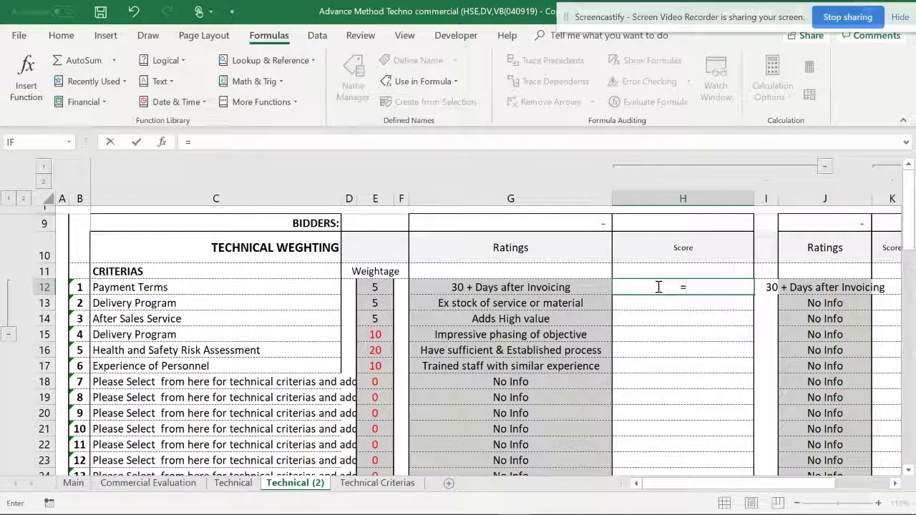
{"action": "type", "text": "math"}
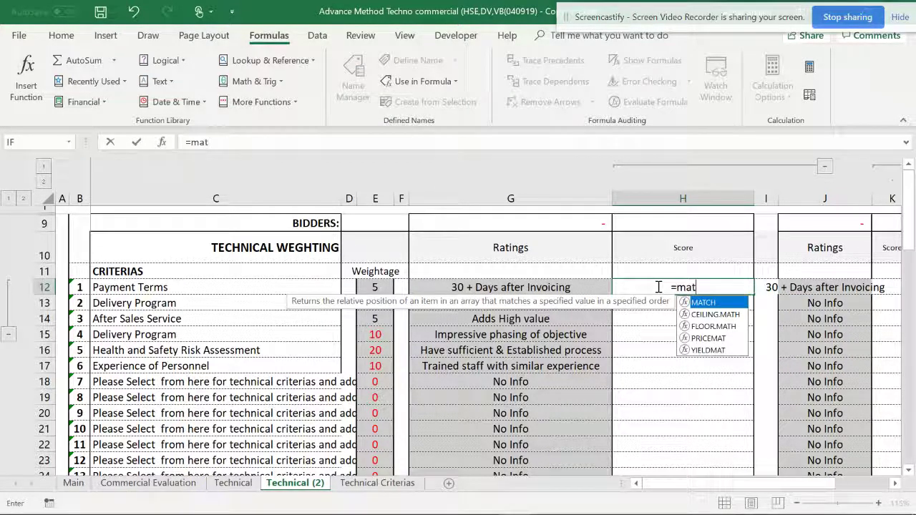
{"action": "key", "text": "BackSpace"}
{"action": "type", "text": "ch("}
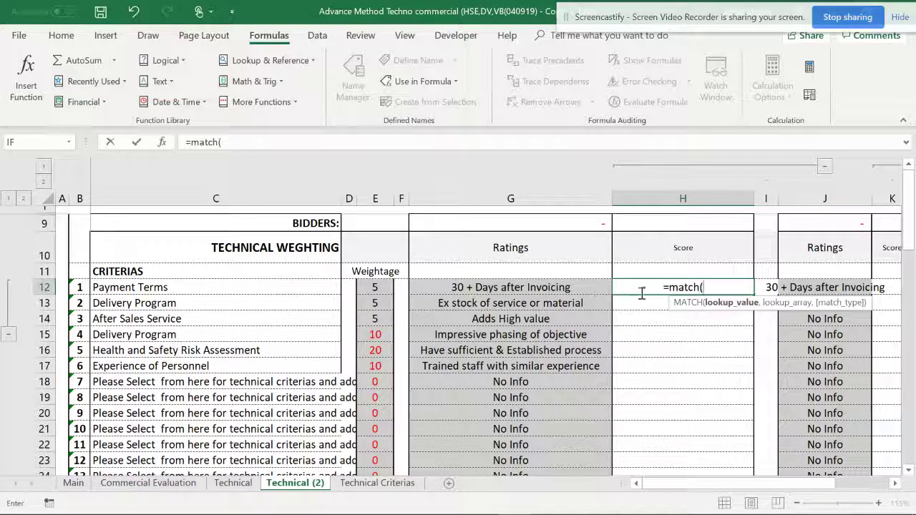
{"action": "left_click", "coordinate": [519, 285]}
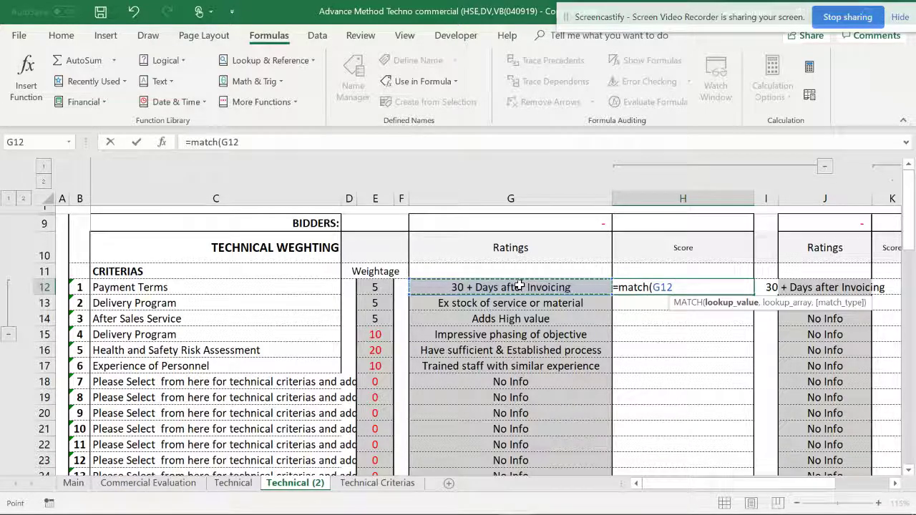
{"action": "type", "text": ","}
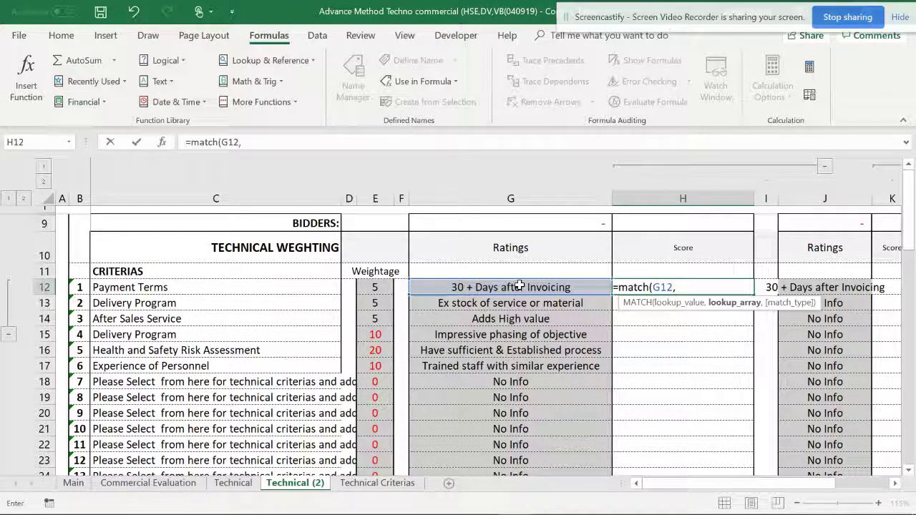
{"action": "left_click", "coordinate": [270, 286]}
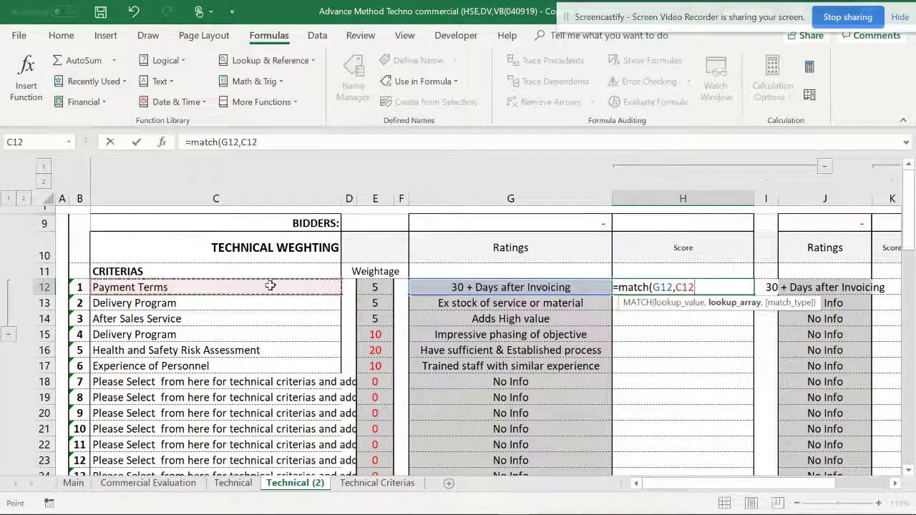
{"action": "type", "text": ","}
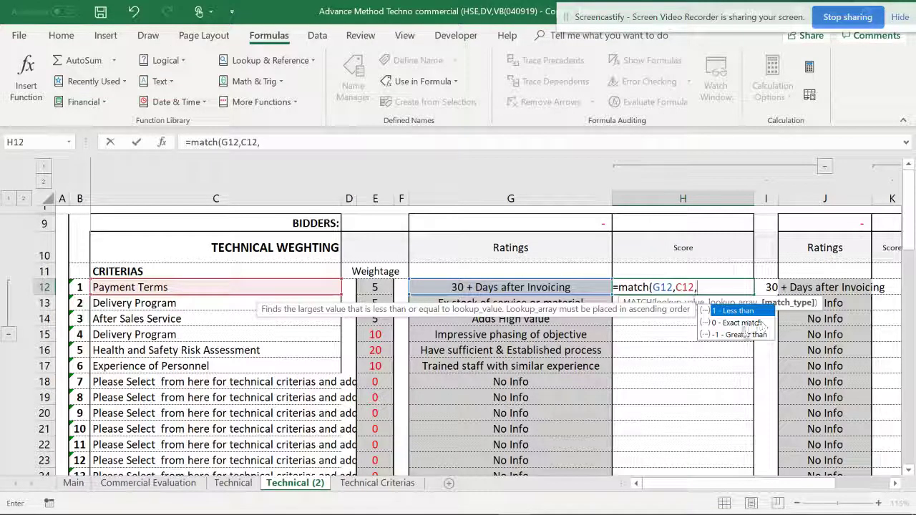
{"action": "type", "text": "0)"}
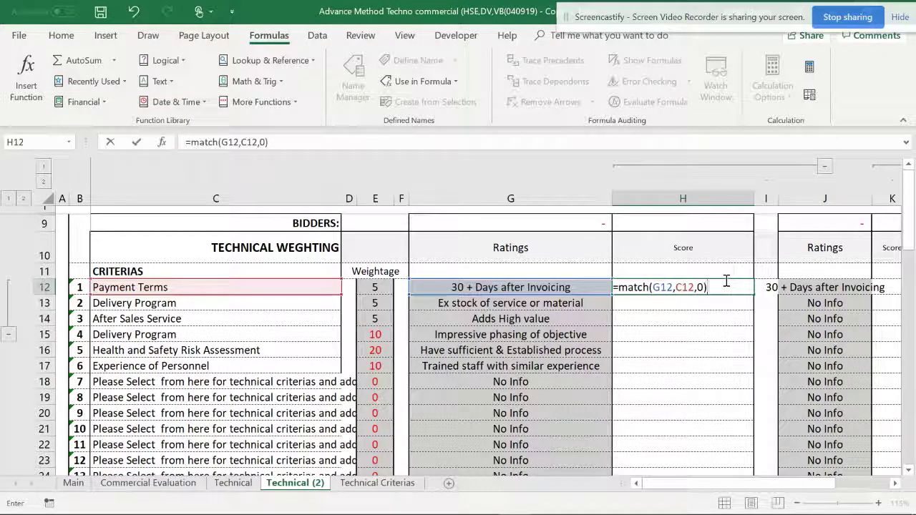
{"action": "key", "text": "ctrl+Return"}
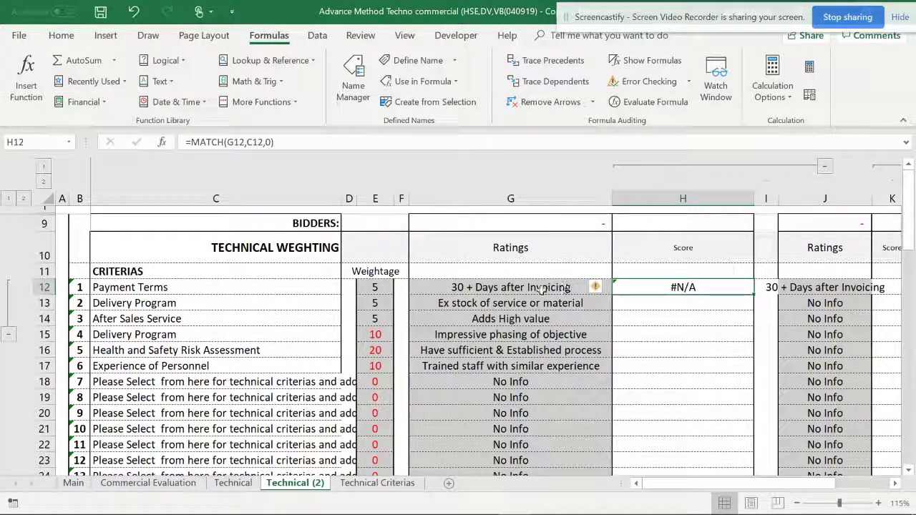
- Check the cells used by the H12 formula and copy INDIRECT(SUBSTITUTE(C12," ","_")) from G12's data validation source, leaving the rule as it is
{"action": "left_click", "coordinate": [487, 289]}
{"action": "left_click", "coordinate": [327, 289]}
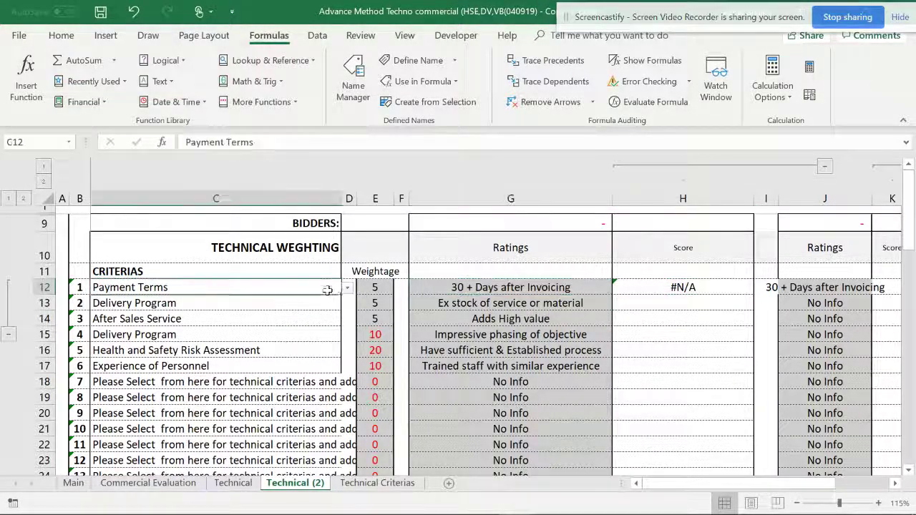
{"action": "left_click", "coordinate": [470, 289]}
{"action": "left_click", "coordinate": [698, 288]}
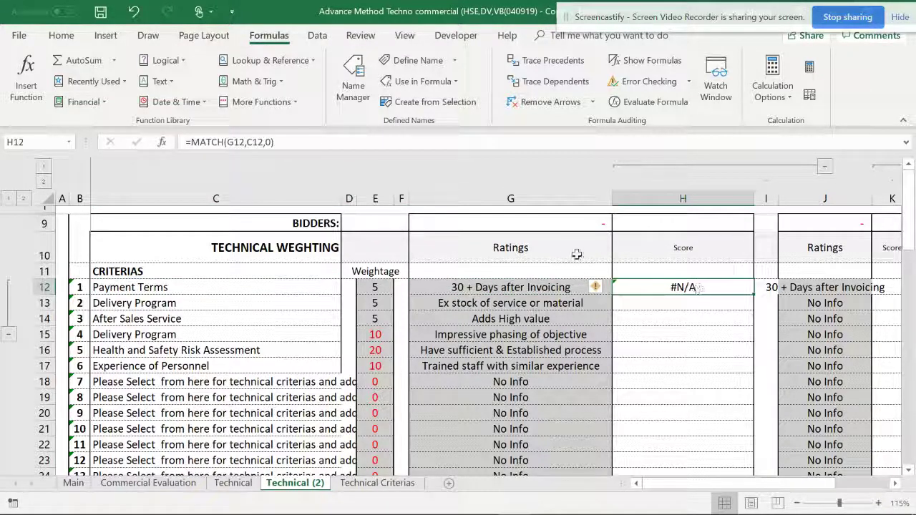
{"action": "left_click", "coordinate": [536, 289]}
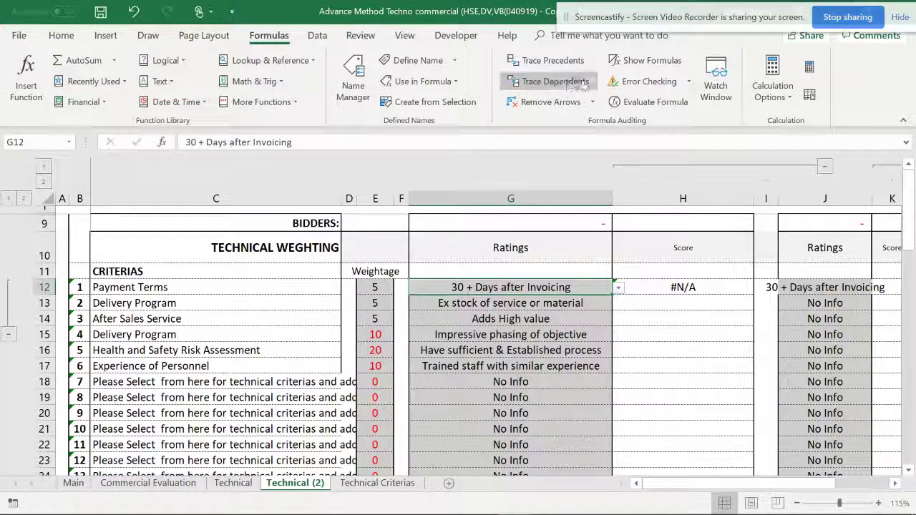
{"action": "left_click", "coordinate": [317, 36]}
{"action": "left_click", "coordinate": [672, 100]}
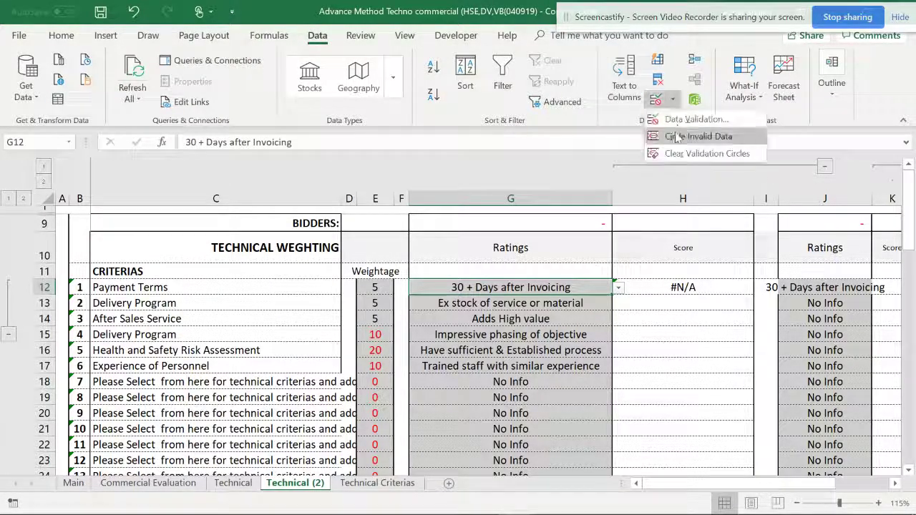
{"action": "left_click", "coordinate": [691, 119]}
{"action": "left_click_drag", "start_coordinate": [411, 315], "coordinate": [295, 316]}
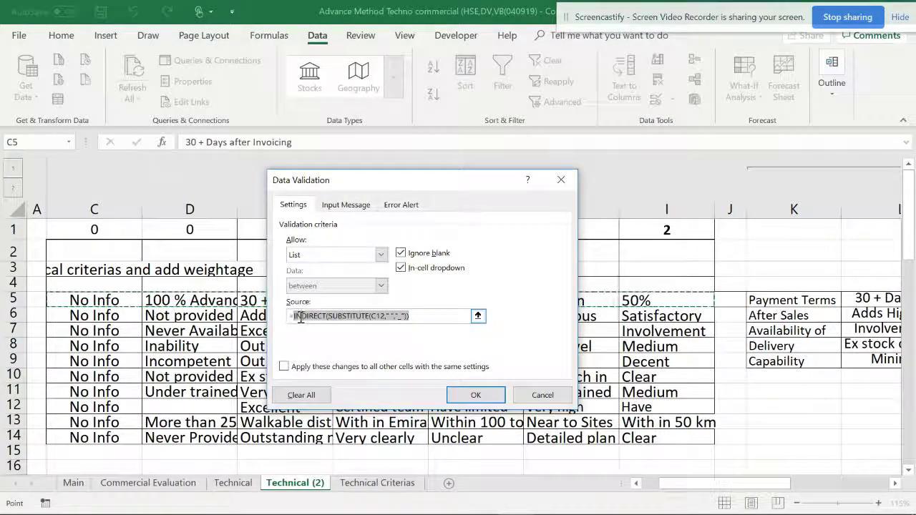
{"action": "right_click", "coordinate": [294, 317]}
{"action": "left_click", "coordinate": [275, 344]}
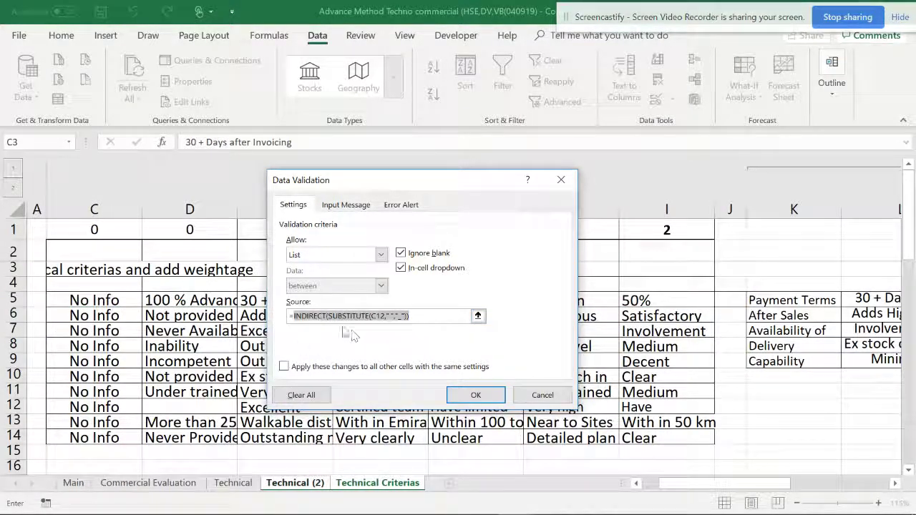
{"action": "left_click", "coordinate": [526, 395]}
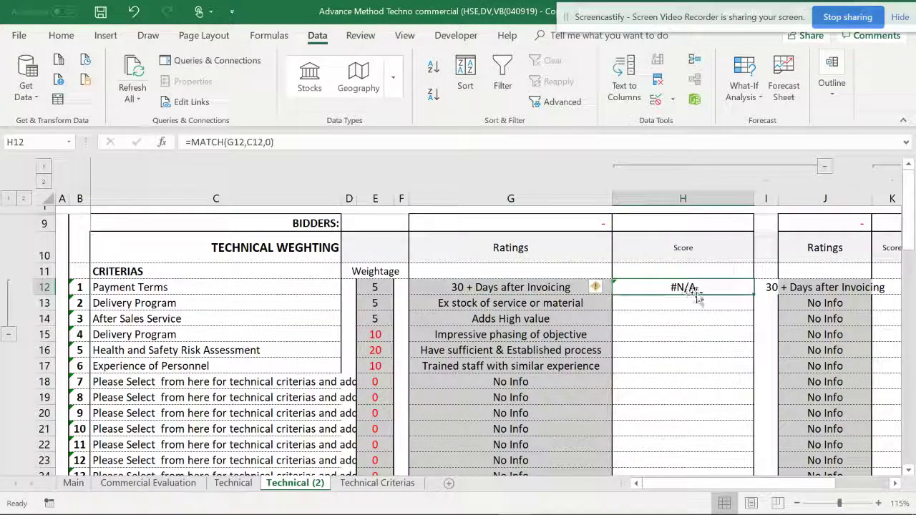
- In H12's MATCH formula, replace the lookup array C12 with the copied INDIRECT(SUBSTITUTE(C12," ","_"))
{"action": "left_click", "coordinate": [261, 141]}
{"action": "double_click", "coordinate": [261, 141]}
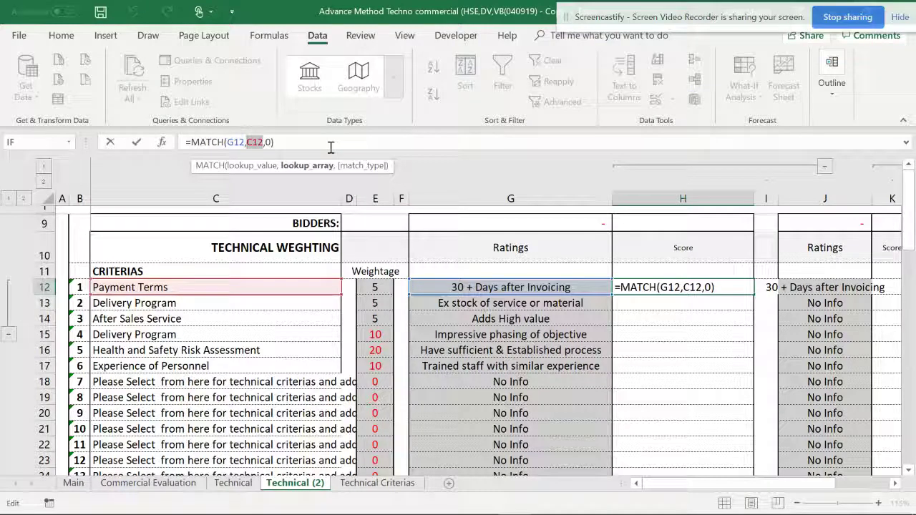
{"action": "key", "text": "ctrl+v"}
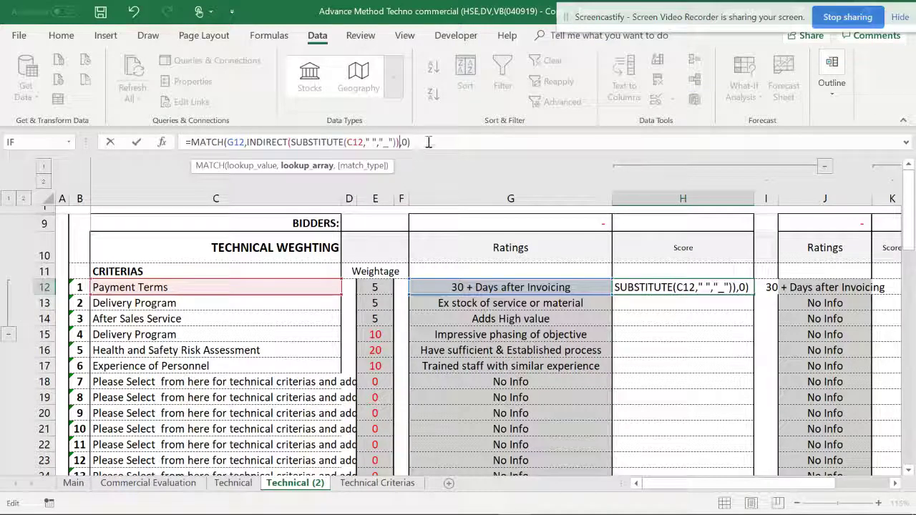
{"action": "key", "text": "Return"}
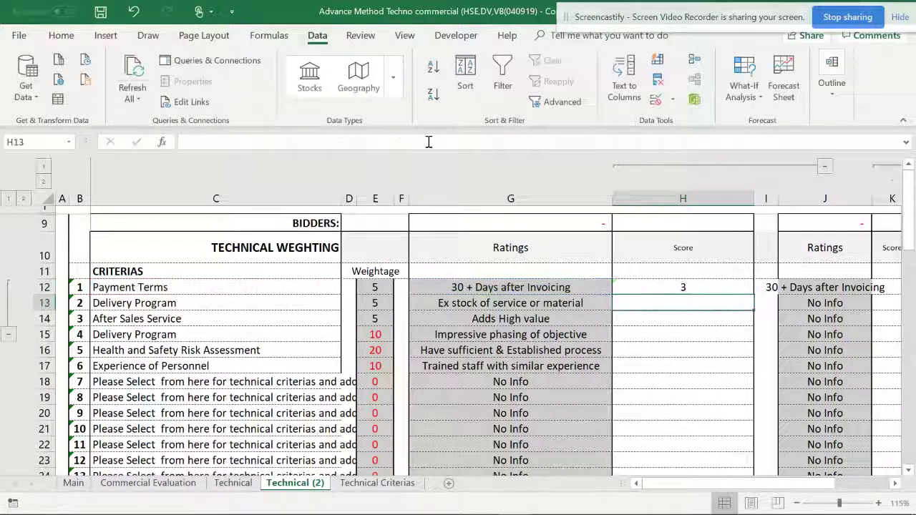
{"action": "left_click", "coordinate": [680, 286]}
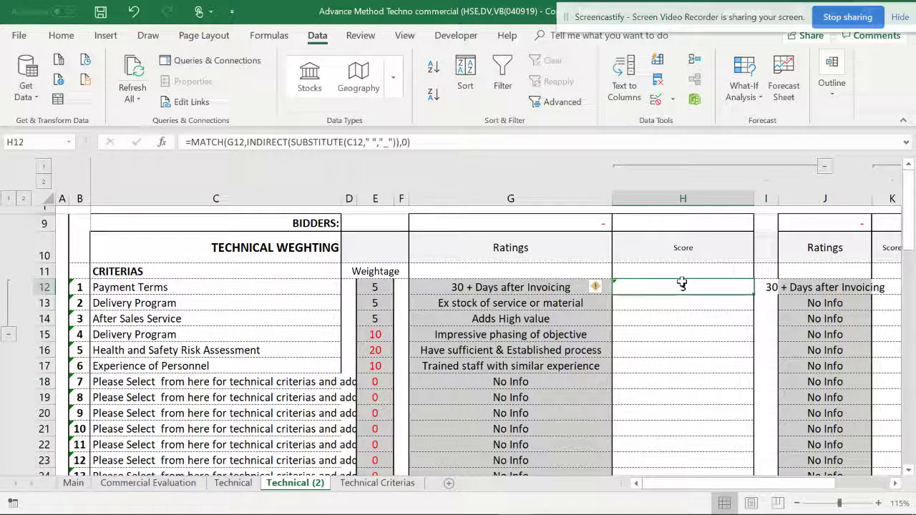
- Test the H12 score by switching the Payment Terms rating in G12 to No Info, 50% Advance and back to 30 + Days after Invoicing
{"action": "left_click", "coordinate": [571, 287]}
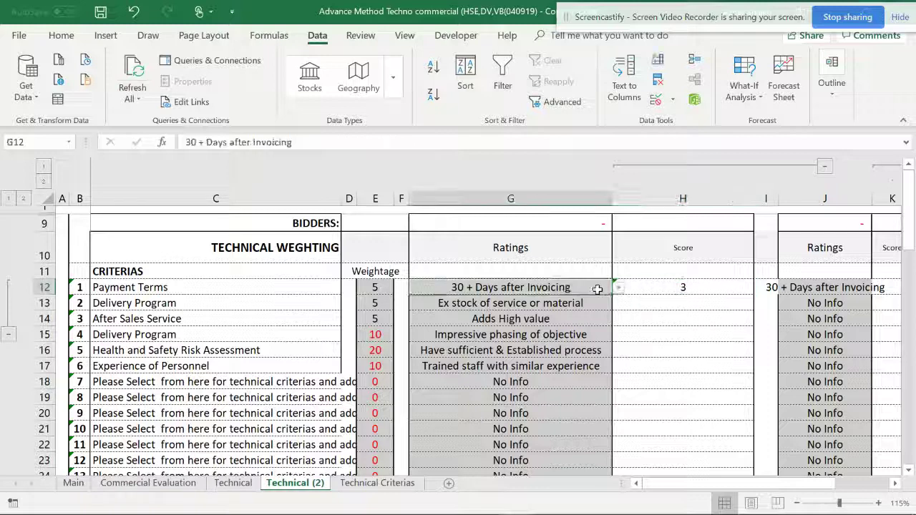
{"action": "left_click", "coordinate": [614, 287]}
{"action": "left_click", "coordinate": [585, 302]}
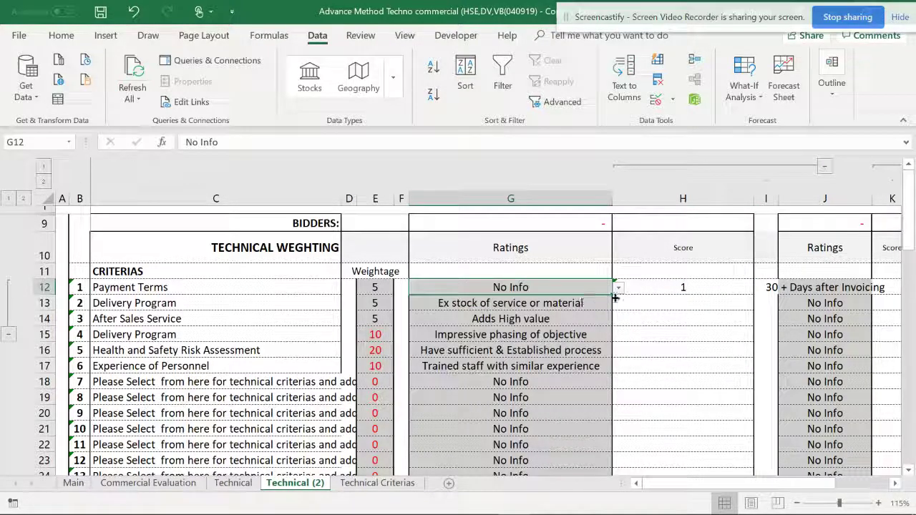
{"action": "left_click", "coordinate": [617, 287]}
{"action": "left_click", "coordinate": [503, 367]}
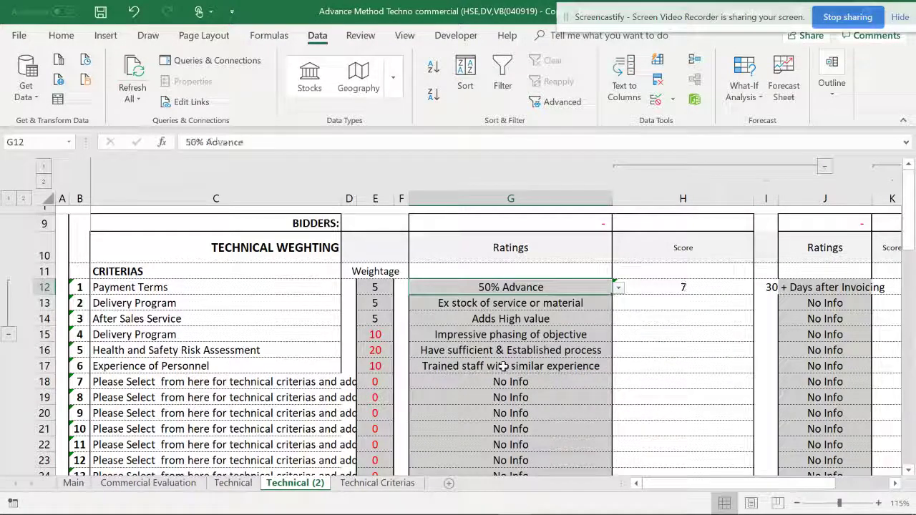
{"action": "left_click", "coordinate": [642, 287]}
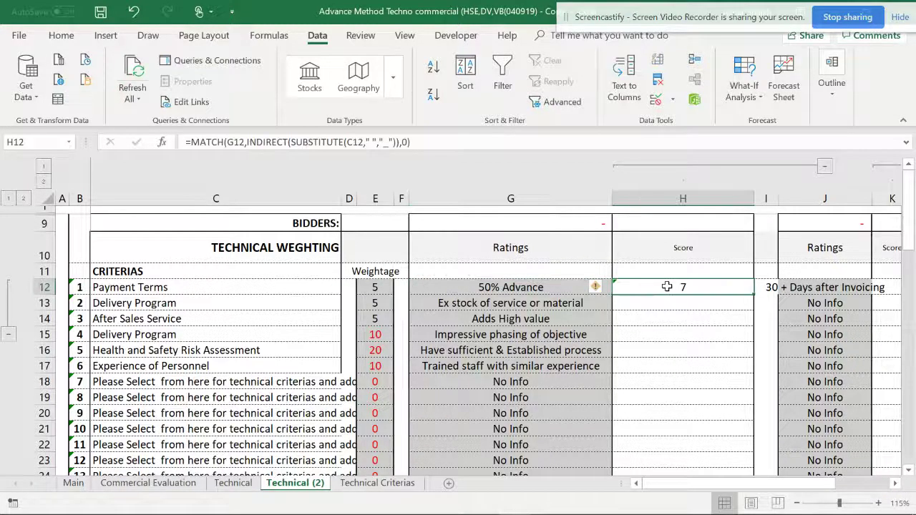
{"action": "left_click", "coordinate": [566, 287]}
{"action": "left_click", "coordinate": [618, 287]}
{"action": "left_click", "coordinate": [558, 322]}
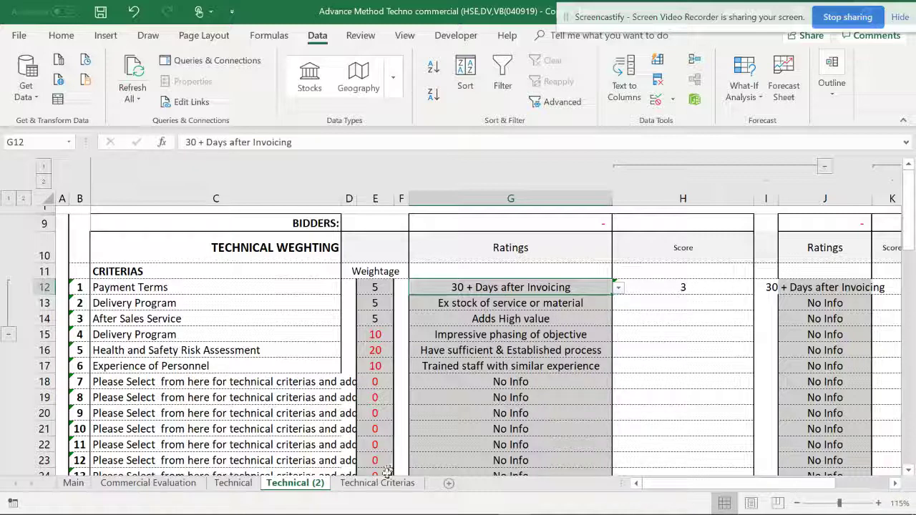
- Examine the order of the Payment Terms rating options in row 5 of the Technical Criterias sheet
{"action": "left_click", "coordinate": [254, 289]}
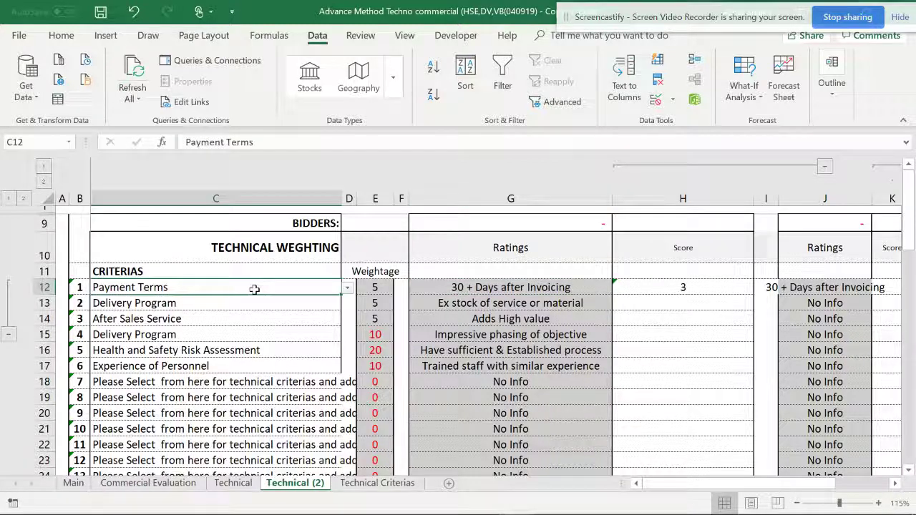
{"action": "left_click", "coordinate": [487, 286]}
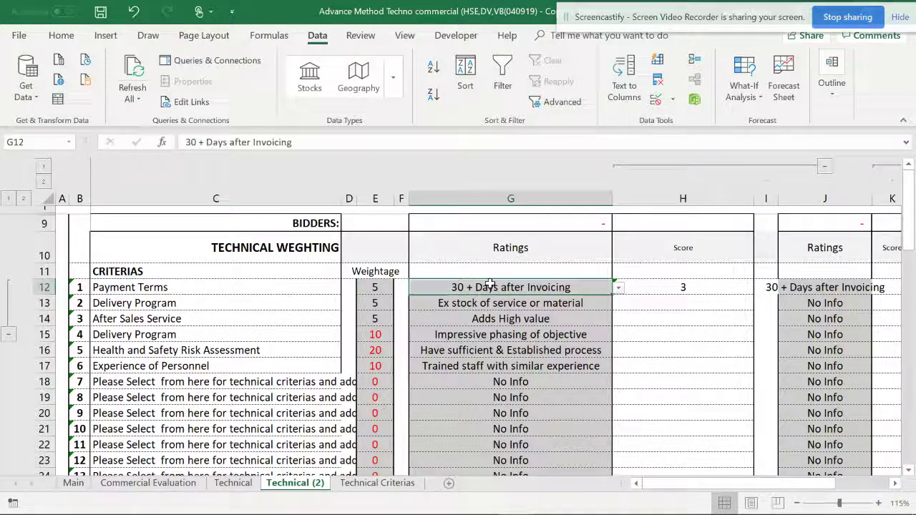
{"action": "left_click", "coordinate": [377, 483]}
{"action": "left_click_drag", "start_coordinate": [687, 483], "coordinate": [662, 483]}
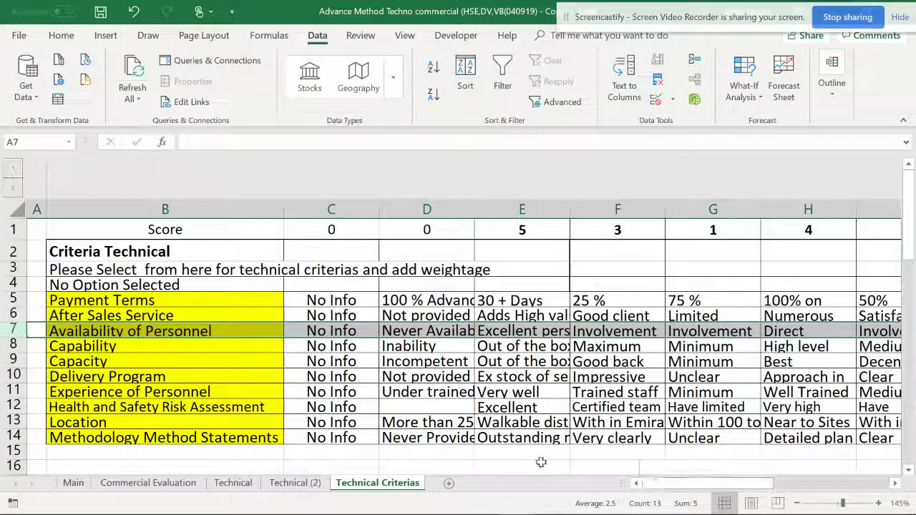
{"action": "left_click", "coordinate": [111, 302]}
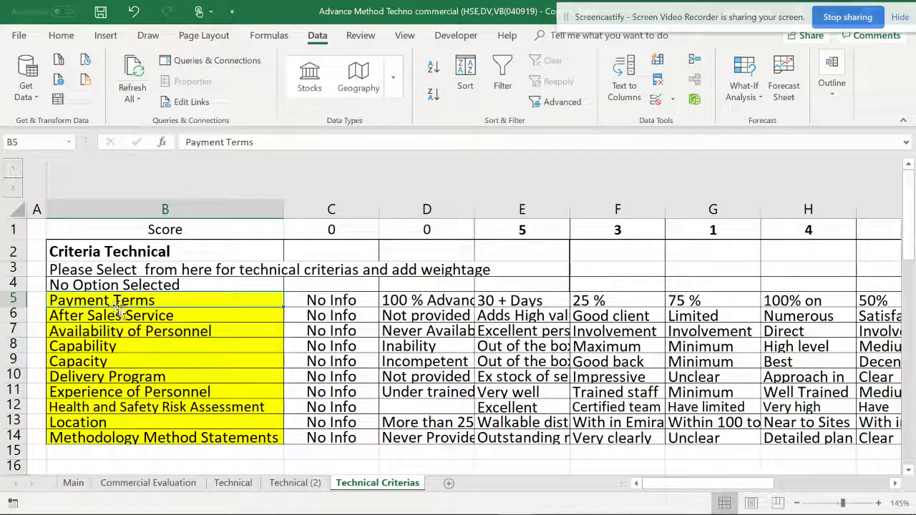
{"action": "left_click", "coordinate": [336, 306]}
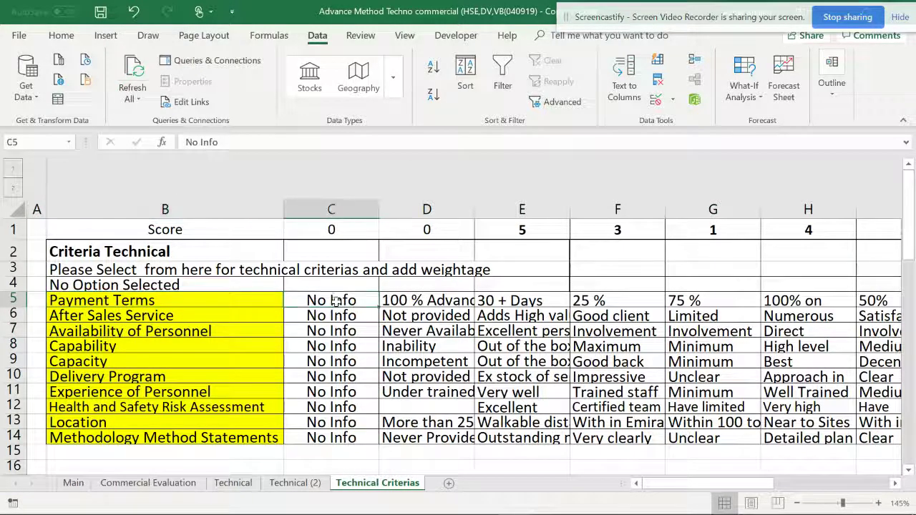
{"action": "left_click", "coordinate": [428, 302]}
{"action": "left_click", "coordinate": [512, 302]}
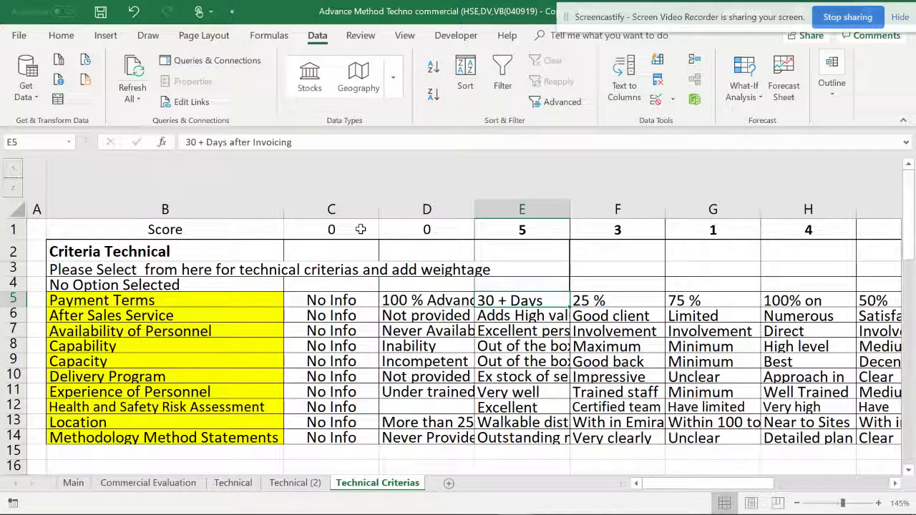
{"action": "left_click", "coordinate": [369, 302]}
{"action": "left_click", "coordinate": [415, 300]}
{"action": "left_click", "coordinate": [509, 304]}
{"action": "left_click", "coordinate": [598, 302]}
{"action": "left_click", "coordinate": [687, 302]}
{"action": "left_click", "coordinate": [787, 302]}
{"action": "left_click", "coordinate": [869, 305]}
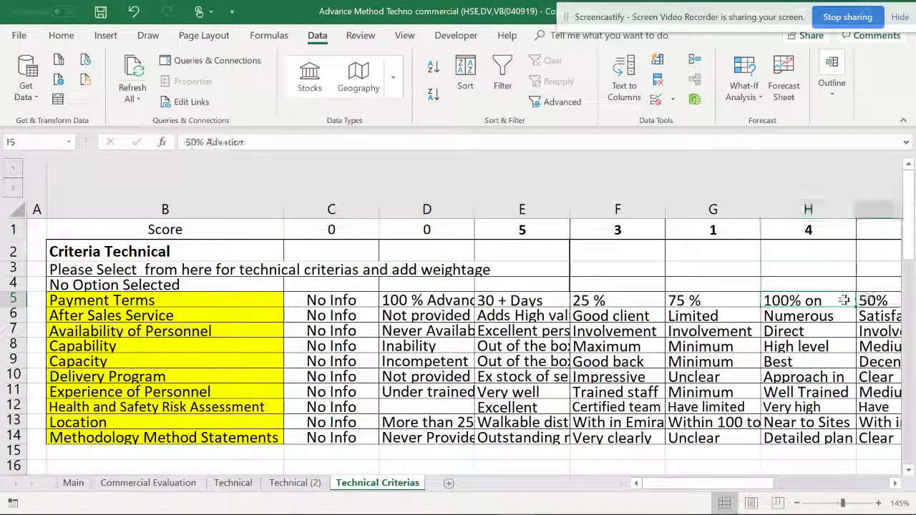
- On the Technical (2) sheet, try 75 % Advance as the Payment Terms rating in G12, ending with 100% on completion
{"action": "left_click", "coordinate": [294, 483]}
{"action": "left_click", "coordinate": [619, 287]}
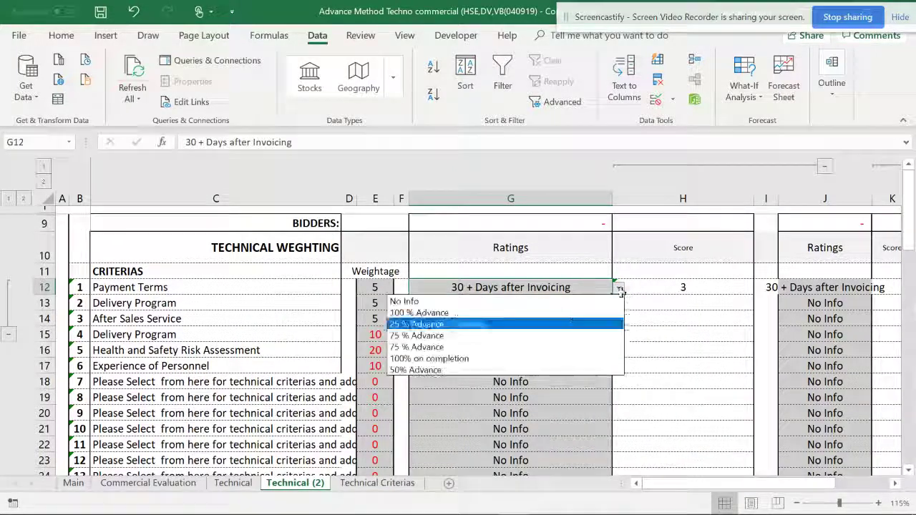
{"action": "left_click", "coordinate": [566, 337]}
{"action": "left_click", "coordinate": [618, 288]}
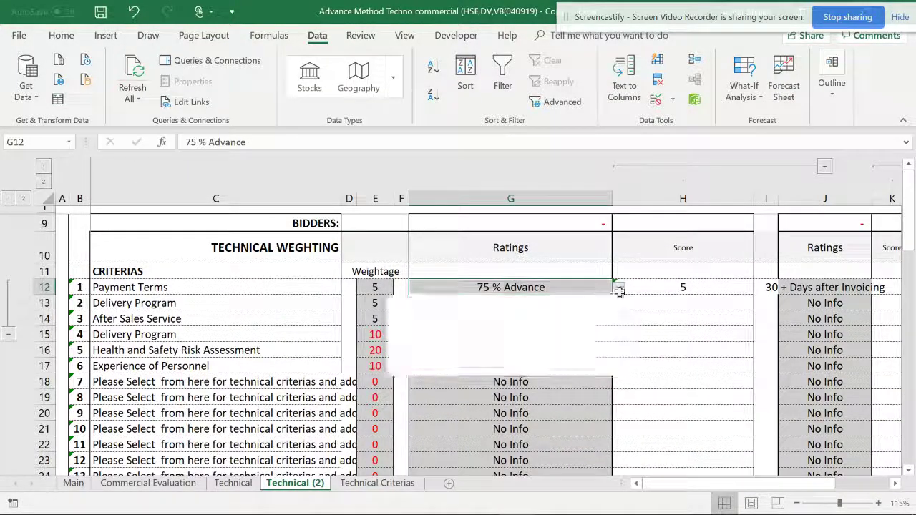
{"action": "left_click", "coordinate": [527, 360]}
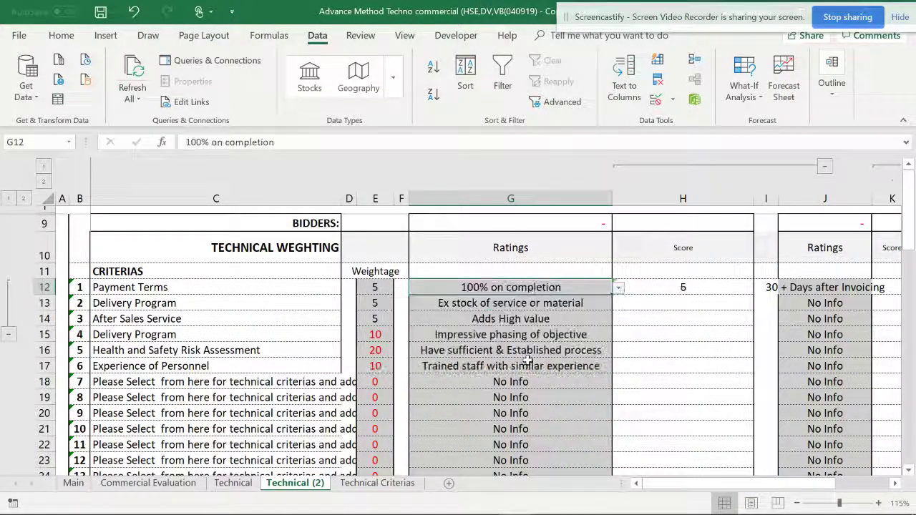
- Lock the column of the C12 reference in H12's score formula so that it reads $C12
{"action": "left_click", "coordinate": [714, 290]}
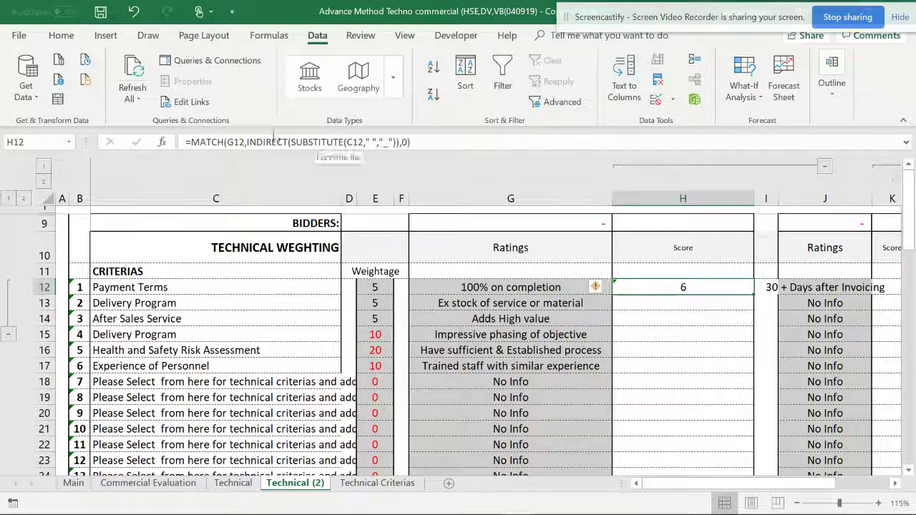
{"action": "left_click", "coordinate": [353, 141]}
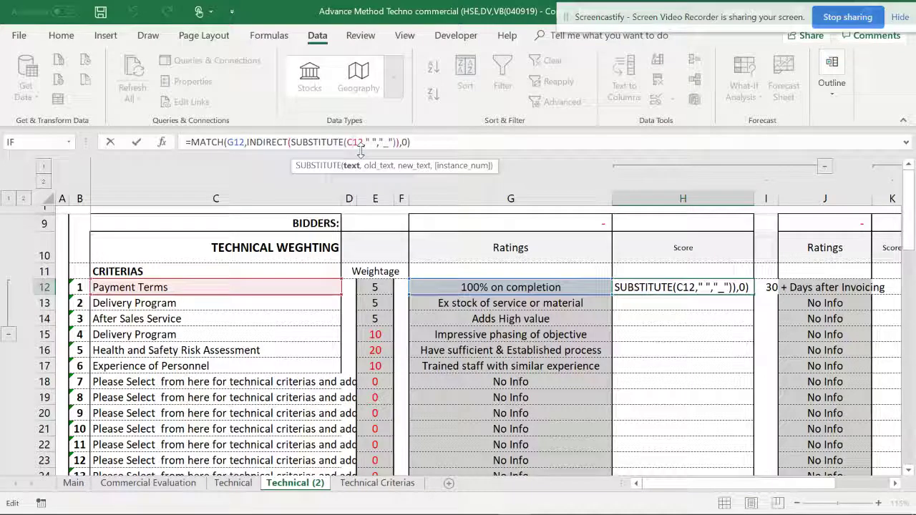
{"action": "key", "text": "F4"}
{"action": "key", "text": "F4"}
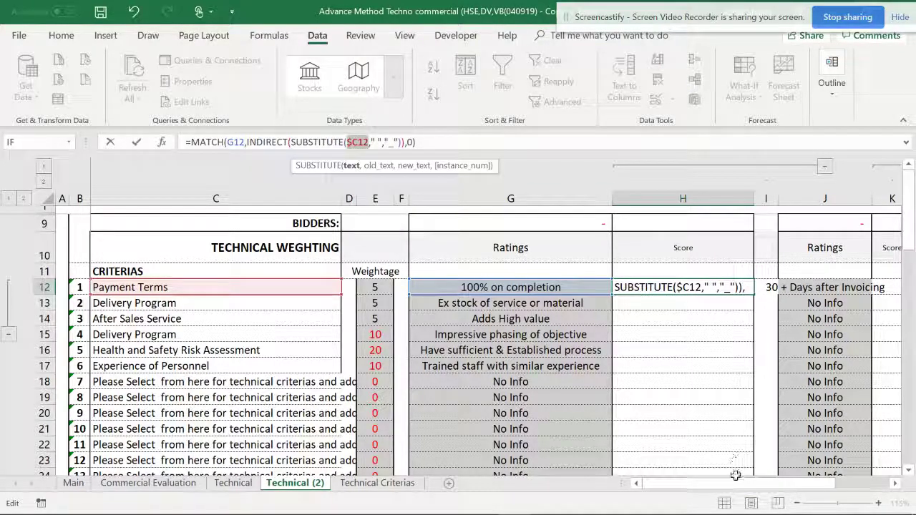
{"action": "scroll", "coordinate": [730, 462], "scroll_direction": "right", "scroll_amount": 2}
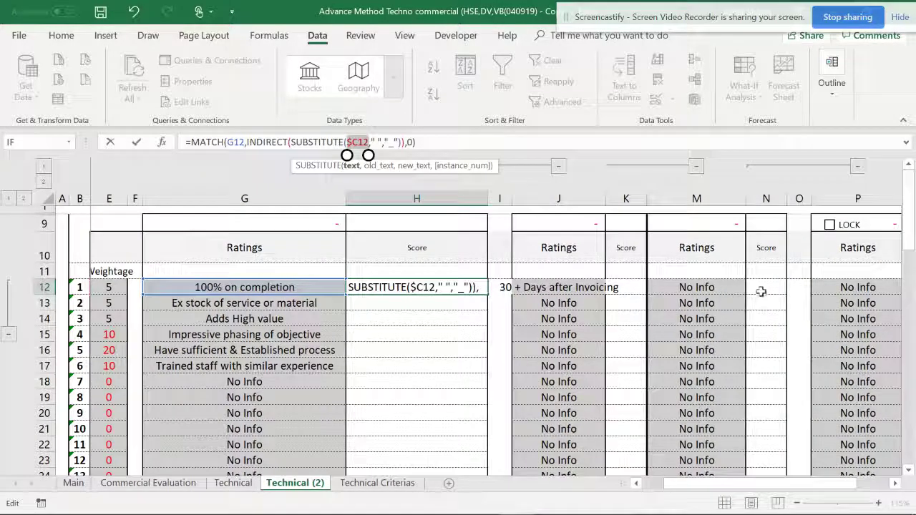
{"action": "scroll", "coordinate": [687, 466], "scroll_direction": "left", "scroll_amount": 2}
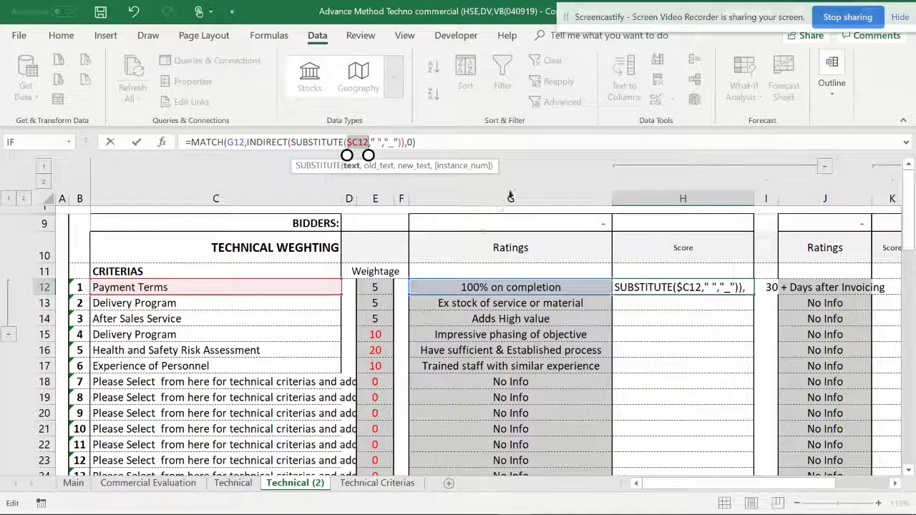
{"action": "left_click", "coordinate": [438, 141]}
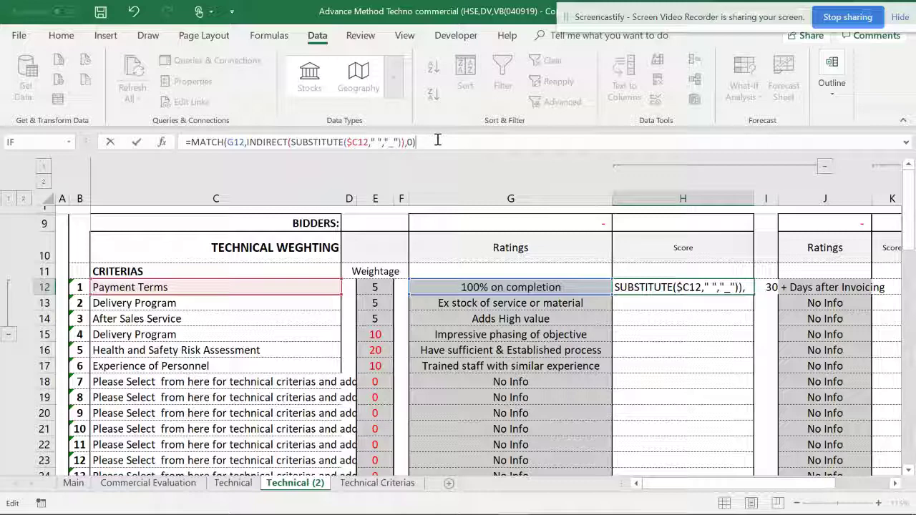
{"action": "key", "text": "Return"}
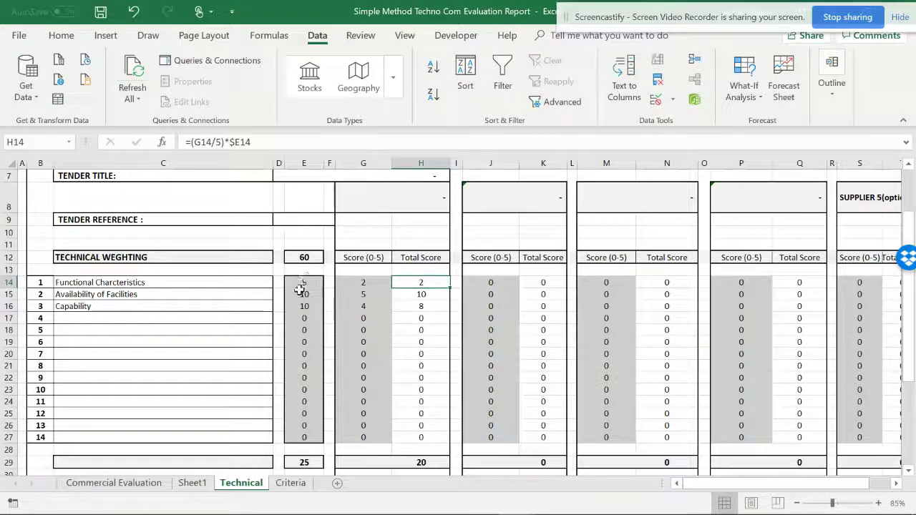
- Back in the Advance Method workbook, append /5*E12 to H12's formula to weight the matched score
{"action": "key", "text": "alt+Tab"}
{"action": "left_click", "coordinate": [683, 285]}
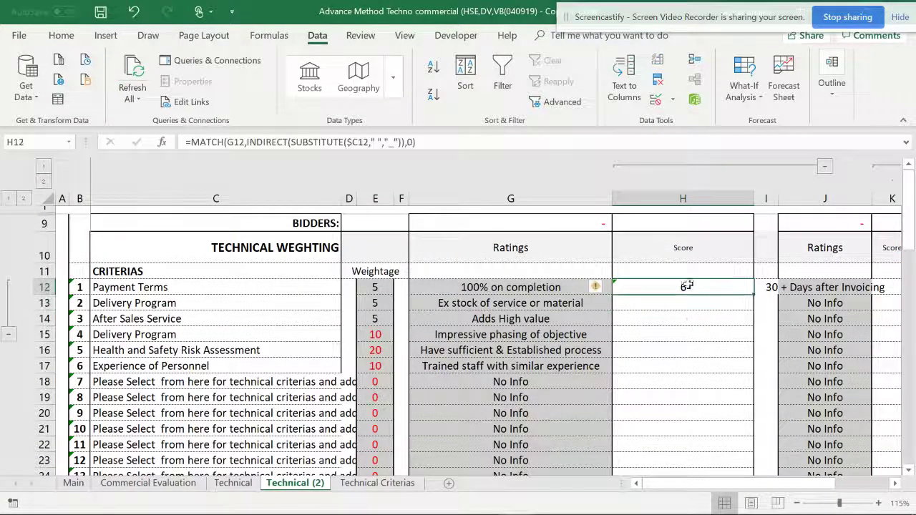
{"action": "left_click", "coordinate": [429, 142]}
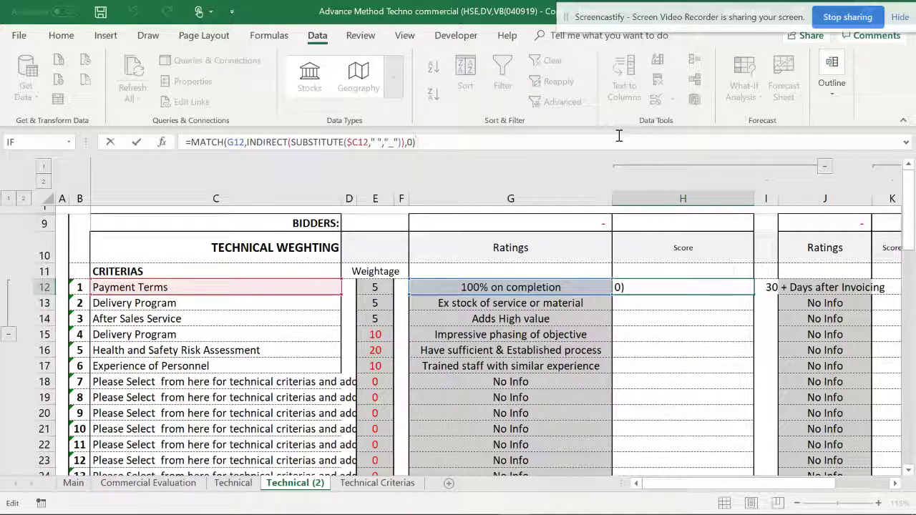
{"action": "type", "text": "/5*"}
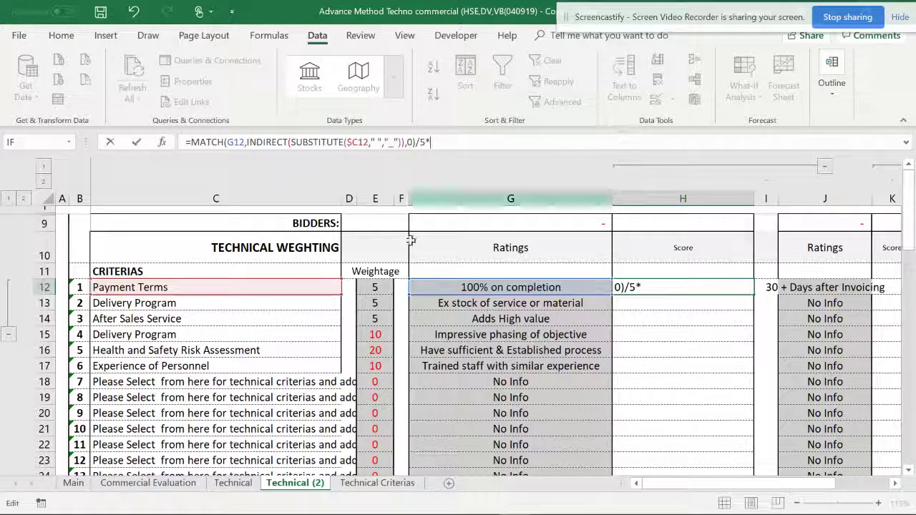
{"action": "left_click", "coordinate": [378, 288]}
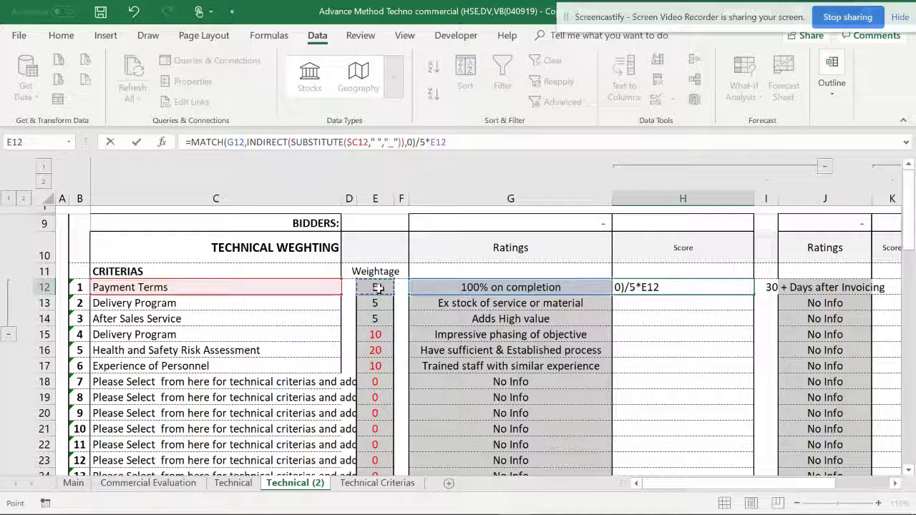
{"action": "key", "text": "Return"}
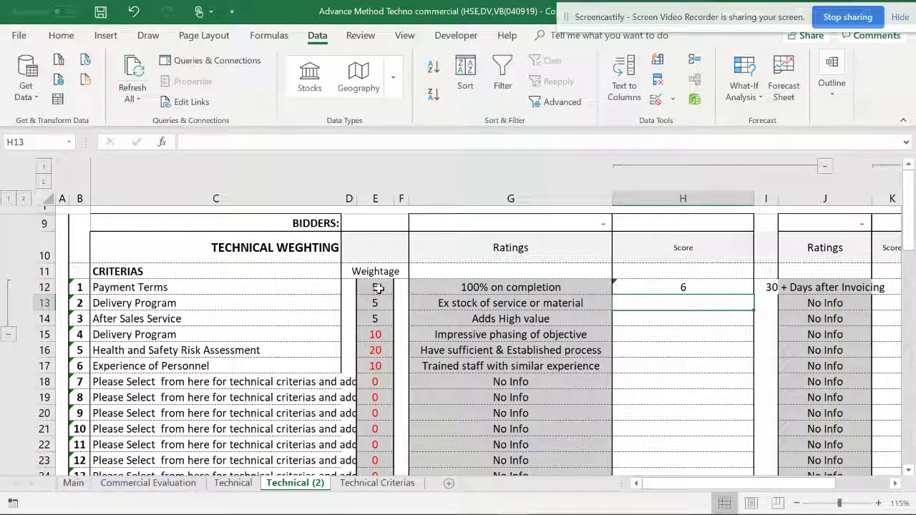
- Fill the H12 score formula down the Score column through H22
{"action": "left_click", "coordinate": [712, 287]}
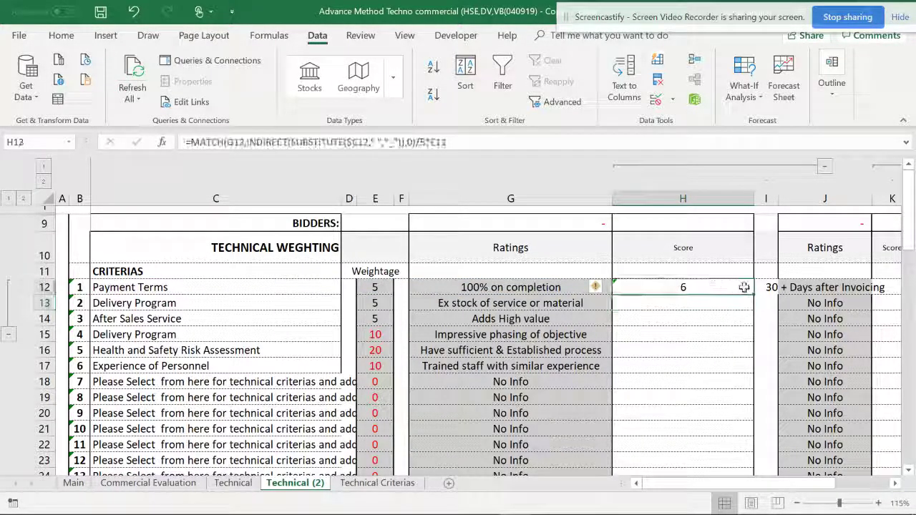
{"action": "left_click_drag", "start_coordinate": [753, 295], "coordinate": [740, 449]}
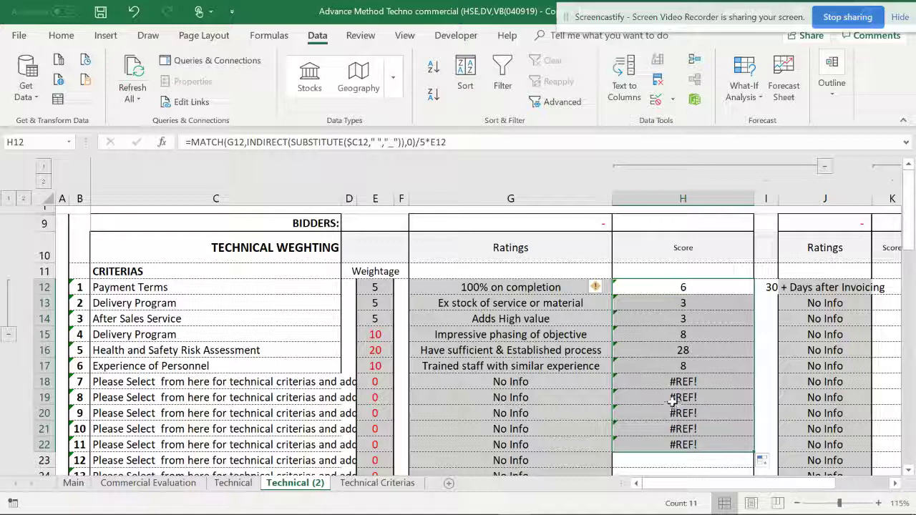
{"action": "left_click", "coordinate": [679, 287]}
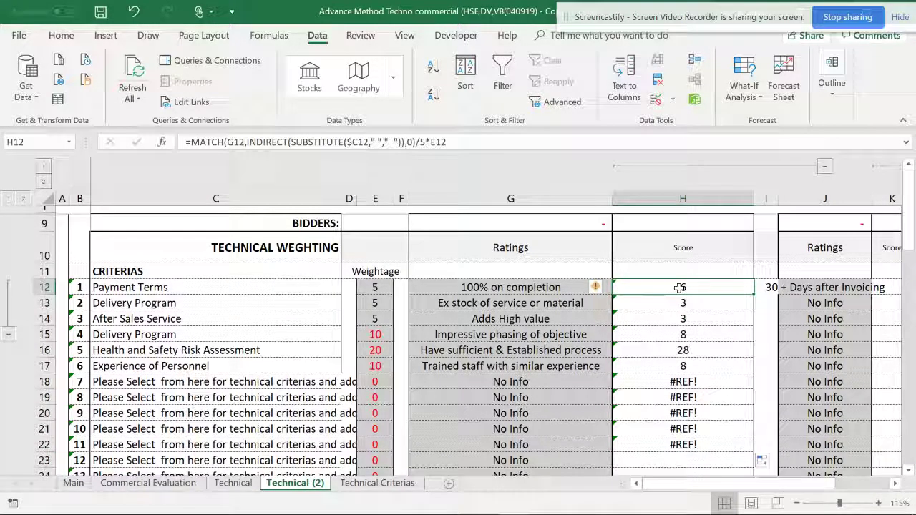
- Check the positions of the first Payment Terms ratings, C5 to F5, on the Technical Criterias sheet
{"action": "left_click", "coordinate": [375, 483]}
{"action": "left_click", "coordinate": [344, 300]}
{"action": "left_click", "coordinate": [387, 301]}
{"action": "left_click", "coordinate": [504, 300]}
{"action": "left_click", "coordinate": [608, 301]}
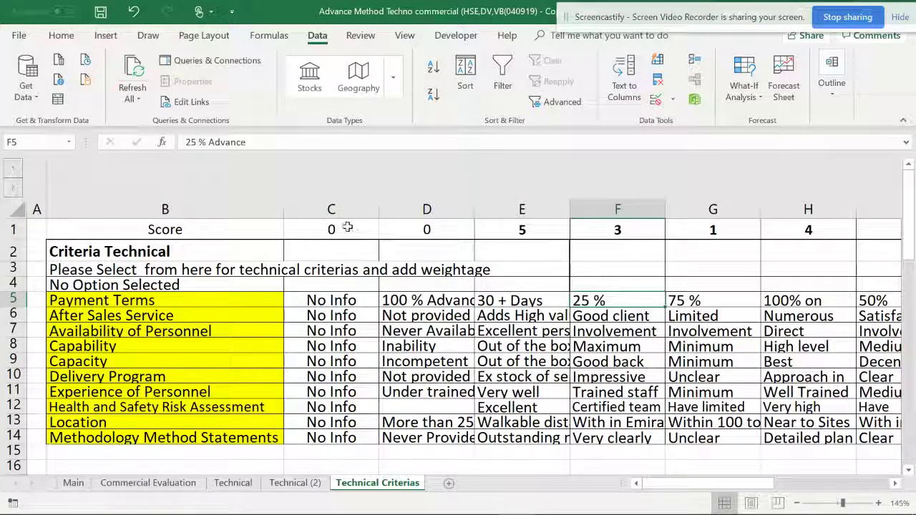
- Check the Capability row's rating in E8 against its score in E1 on the Technical Criterias sheet
{"action": "left_click", "coordinate": [13, 346]}
{"action": "left_click", "coordinate": [95, 347]}
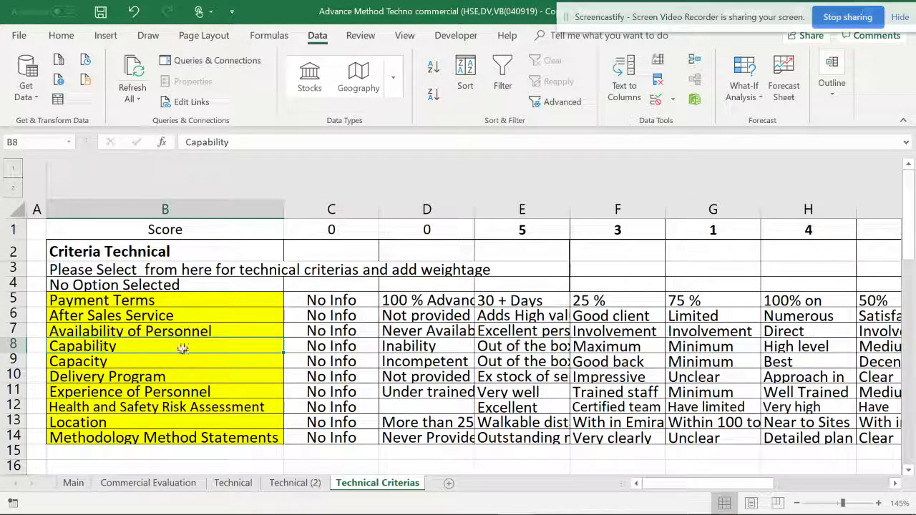
{"action": "left_click", "coordinate": [502, 346]}
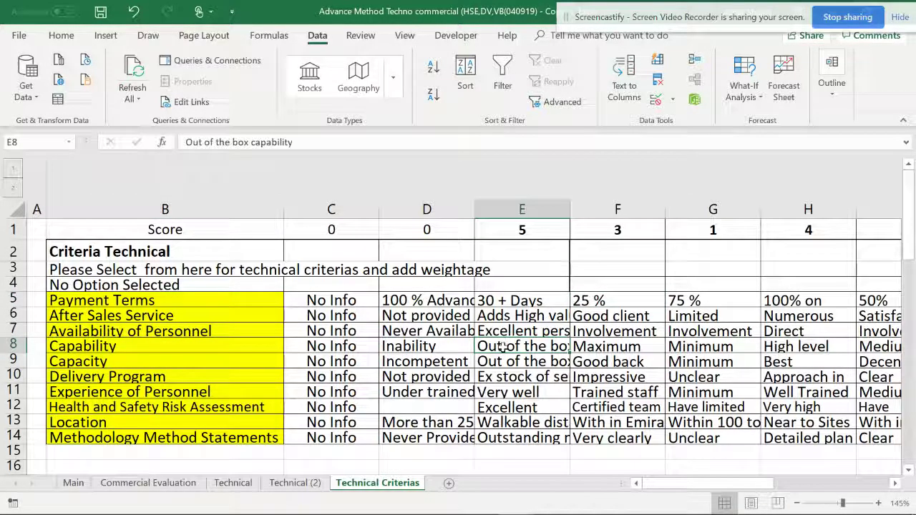
{"action": "left_click", "coordinate": [525, 229]}
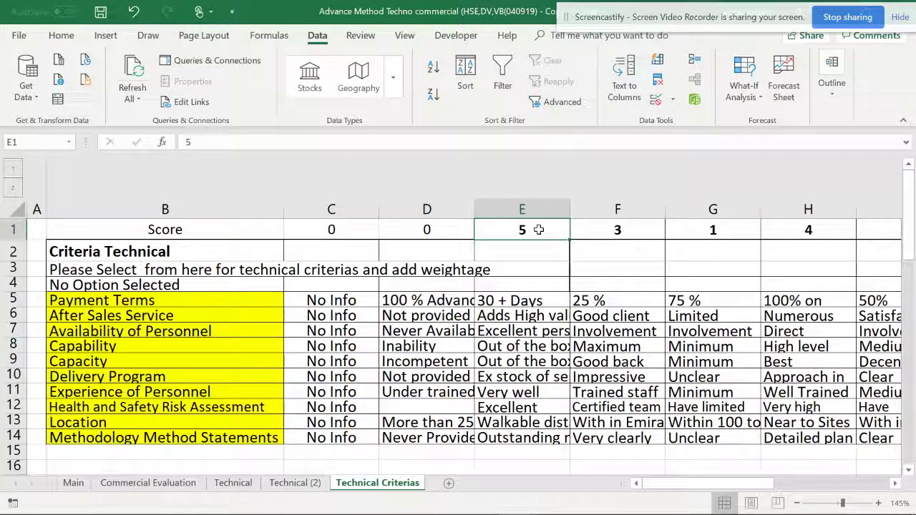
- On the Technical (2) sheet, insert INDEX('Technical Criterias'!$C:$I,1, before MATCH in H12's score formula
{"action": "left_click", "coordinate": [294, 483]}
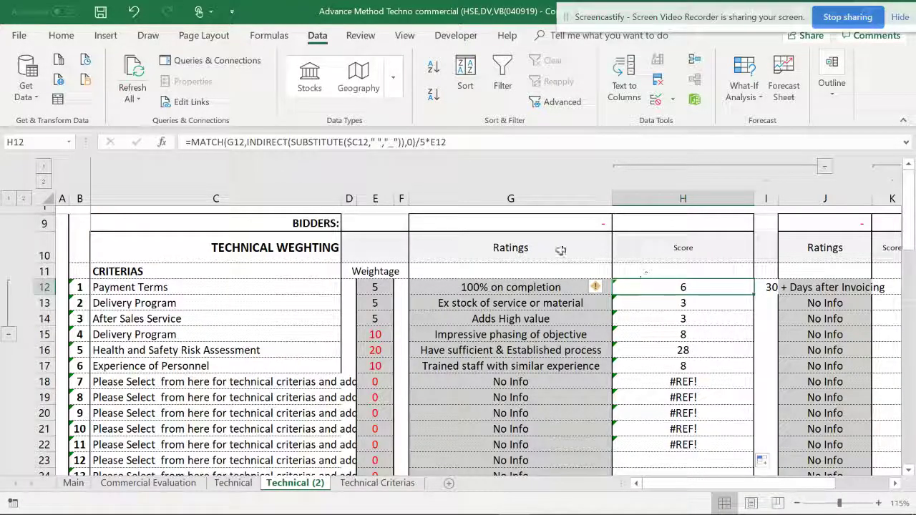
{"action": "left_click", "coordinate": [189, 142]}
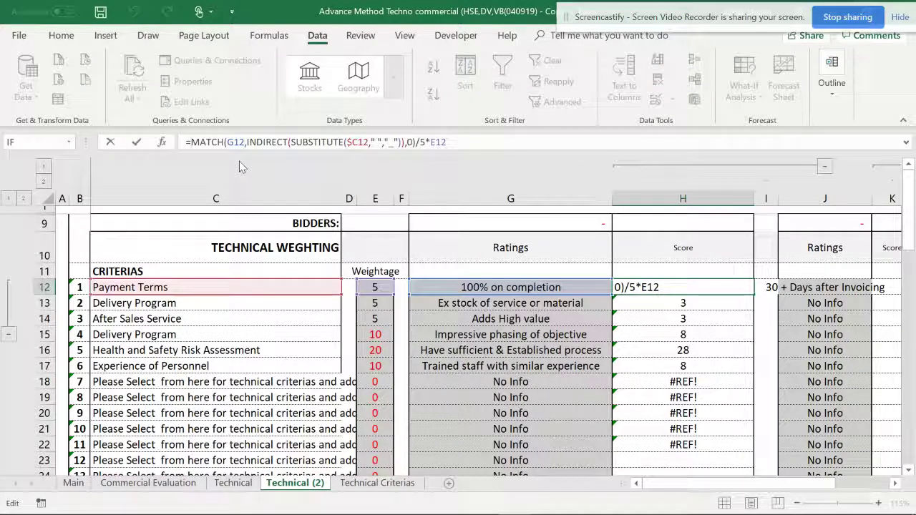
{"action": "type", "text": "inde"}
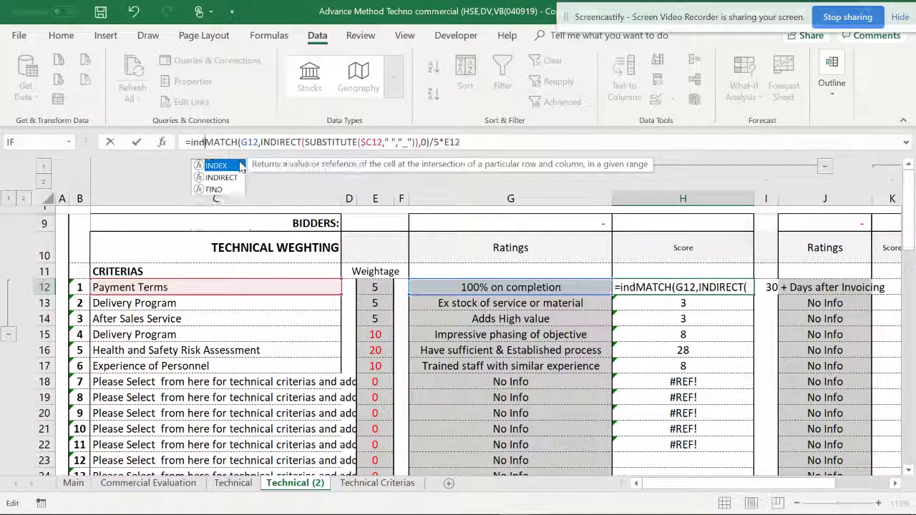
{"action": "type", "text": "x("}
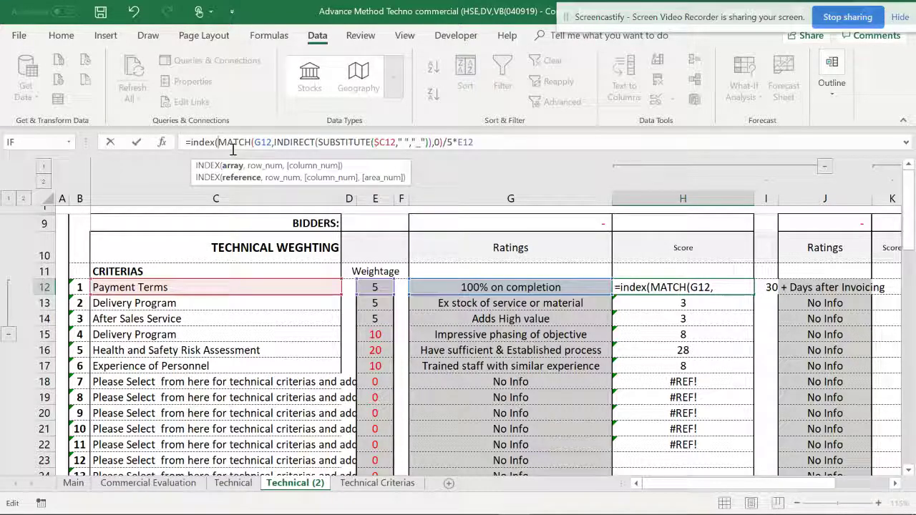
{"action": "left_click", "coordinate": [377, 482]}
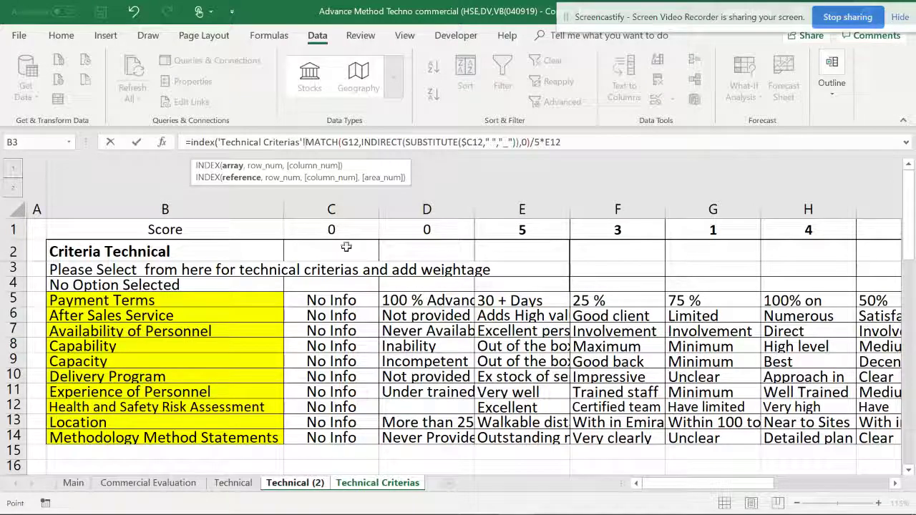
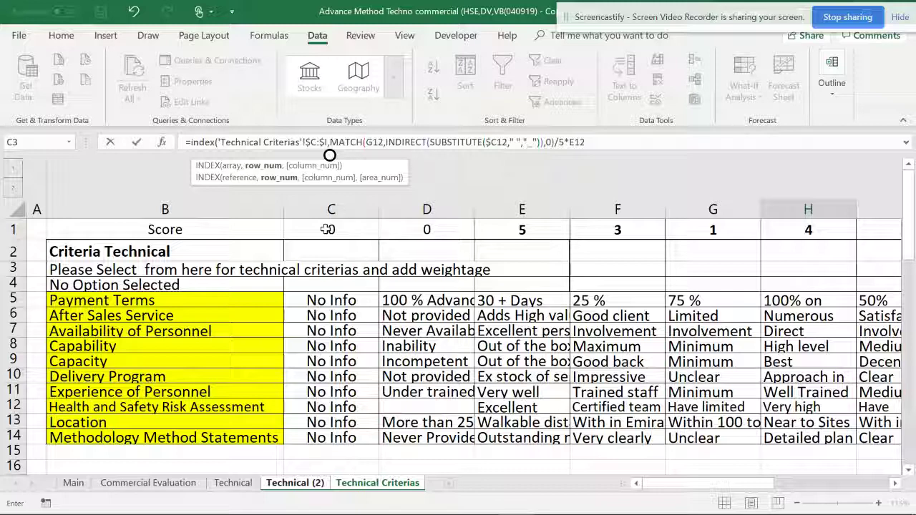
{"action": "type", "text": ","}
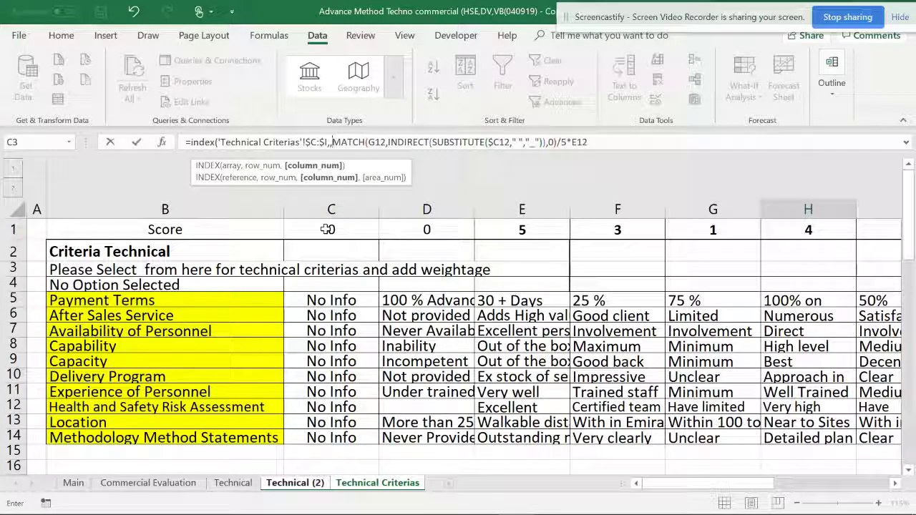
{"action": "key", "text": "BackSpace"}
{"action": "type", "text": "1"}
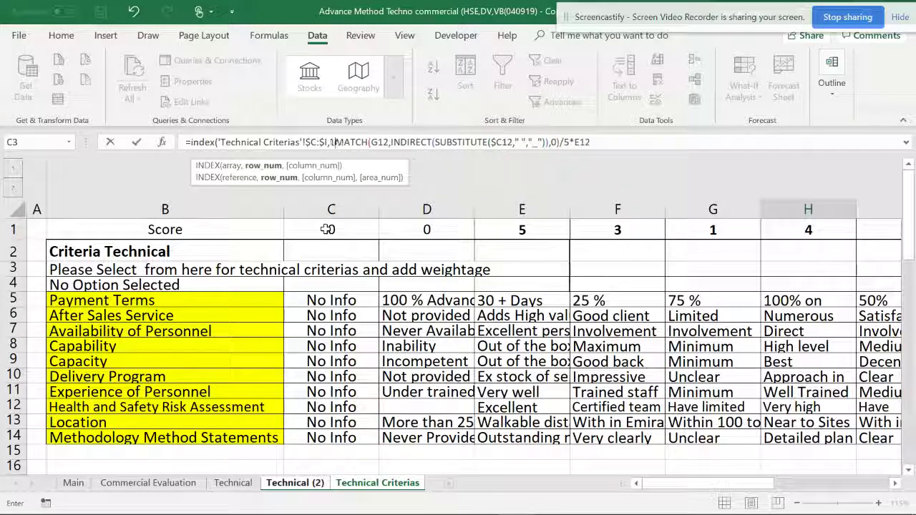
{"action": "type", "text": ","}
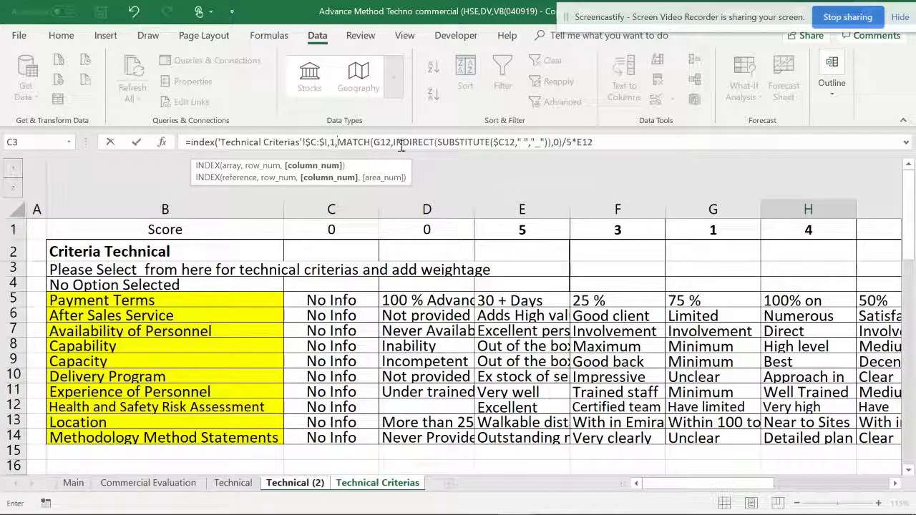
- Close the INDEX function before /5*E12 in H12's formula and fill the formula down the Score column through H22
{"action": "left_click", "coordinate": [321, 166]}
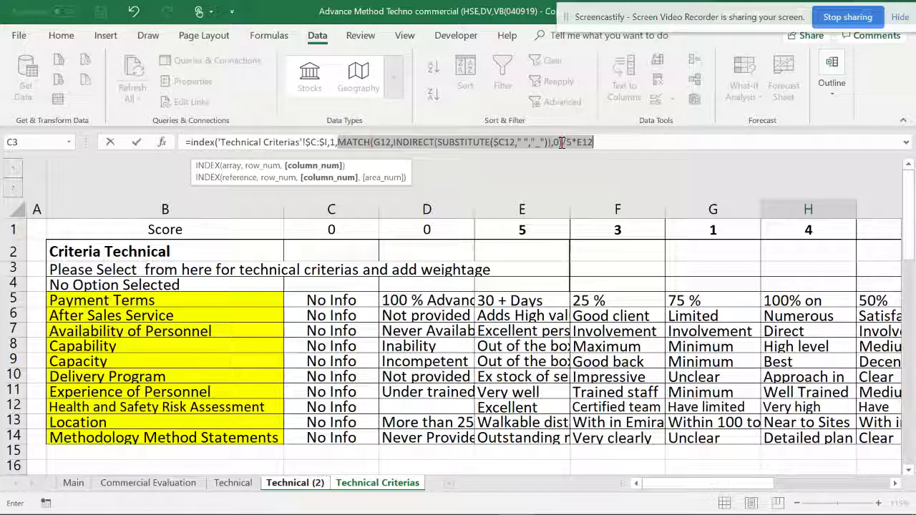
{"action": "left_click", "coordinate": [561, 142]}
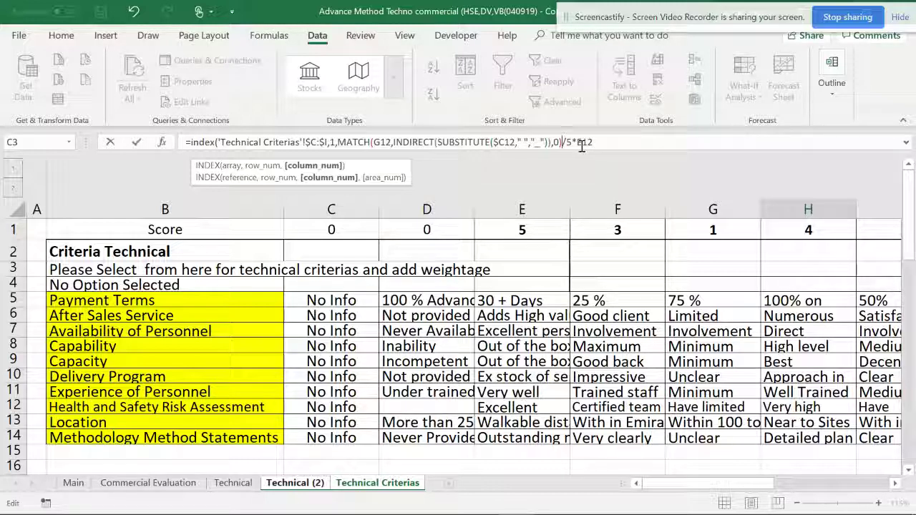
{"action": "type", "text": ")"}
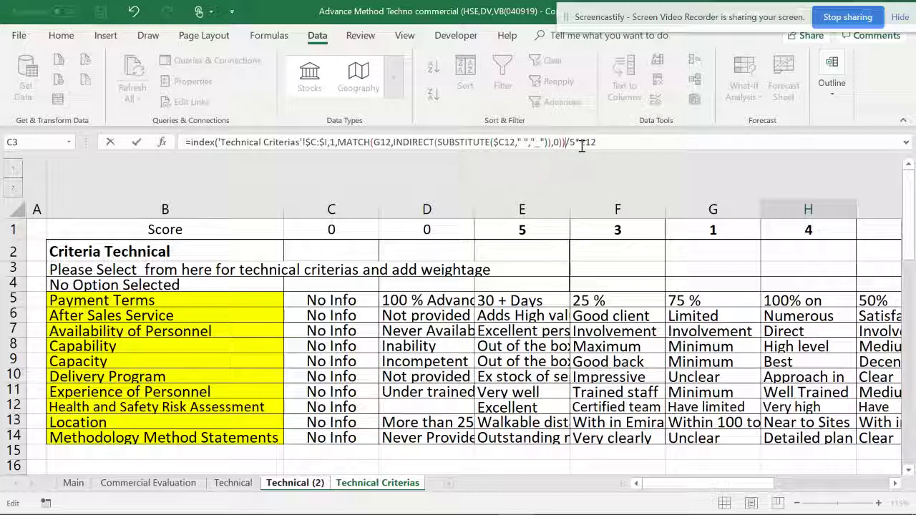
{"action": "left_click", "coordinate": [221, 143]}
{"action": "left_click", "coordinate": [232, 166]}
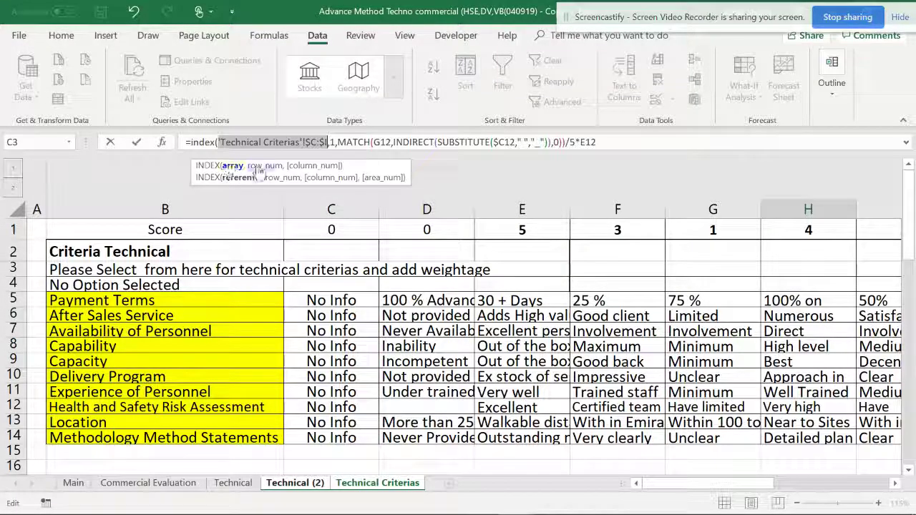
{"action": "left_click", "coordinate": [313, 165]}
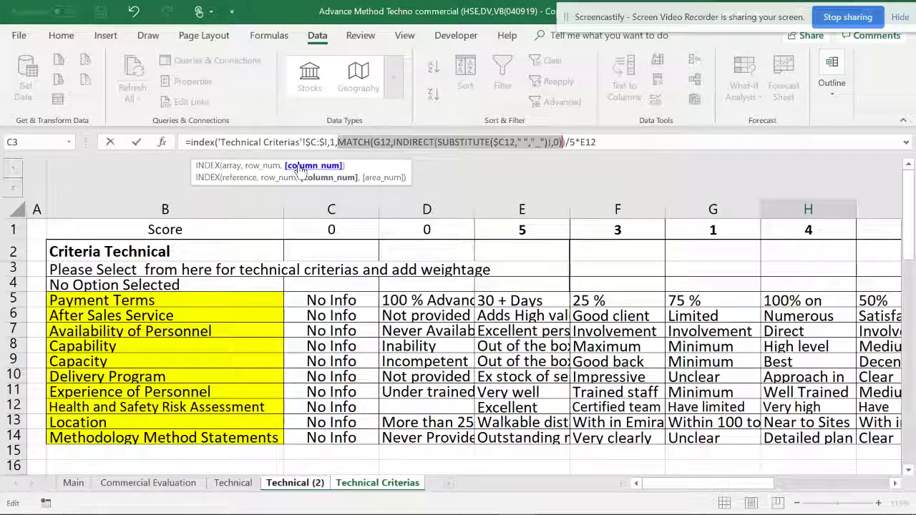
{"action": "left_click", "coordinate": [601, 142]}
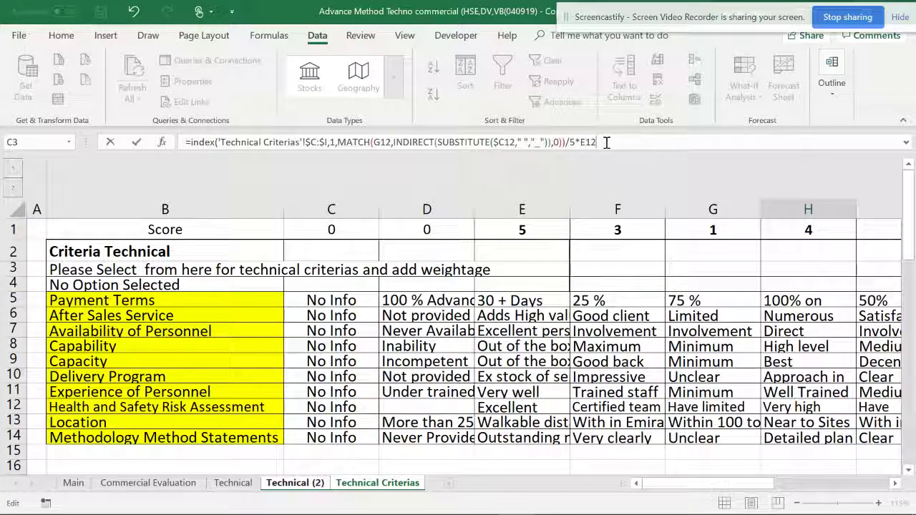
{"action": "key", "text": "Return"}
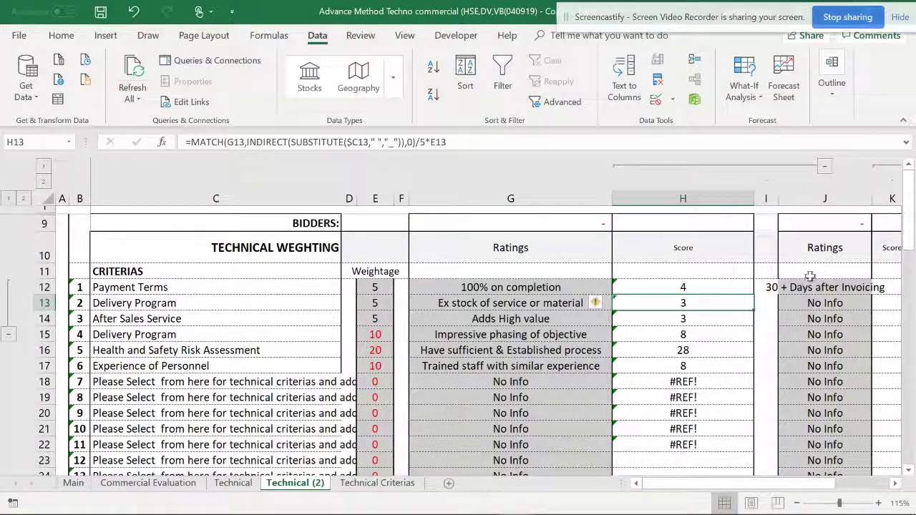
{"action": "left_click", "coordinate": [736, 289]}
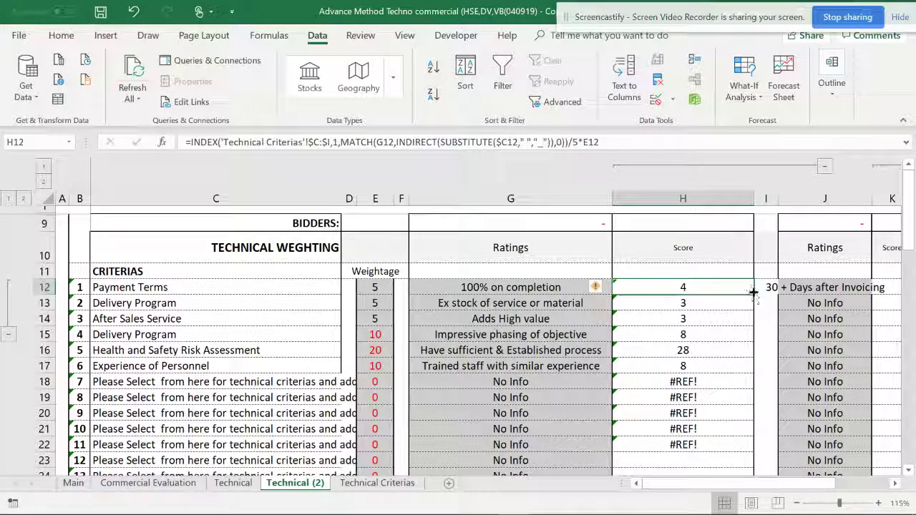
{"action": "left_click_drag", "start_coordinate": [753, 292], "coordinate": [727, 447]}
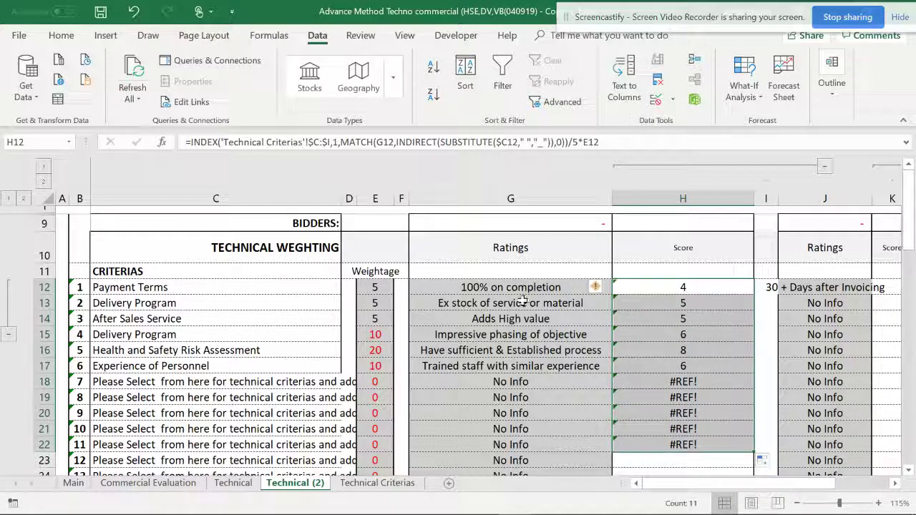
- Set the Payment Terms rating in G12 to 30 + Days after Invoicing
{"action": "left_click", "coordinate": [544, 288]}
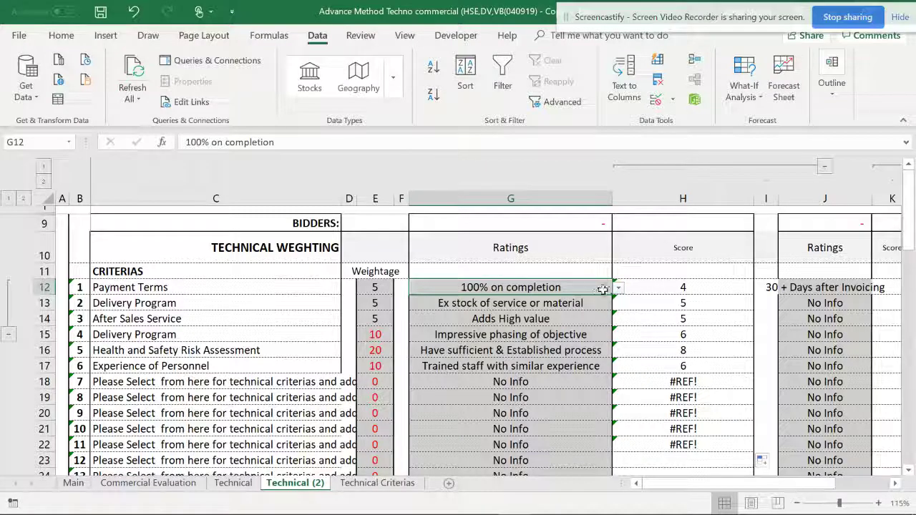
{"action": "left_click", "coordinate": [618, 287]}
{"action": "left_click", "coordinate": [535, 323]}
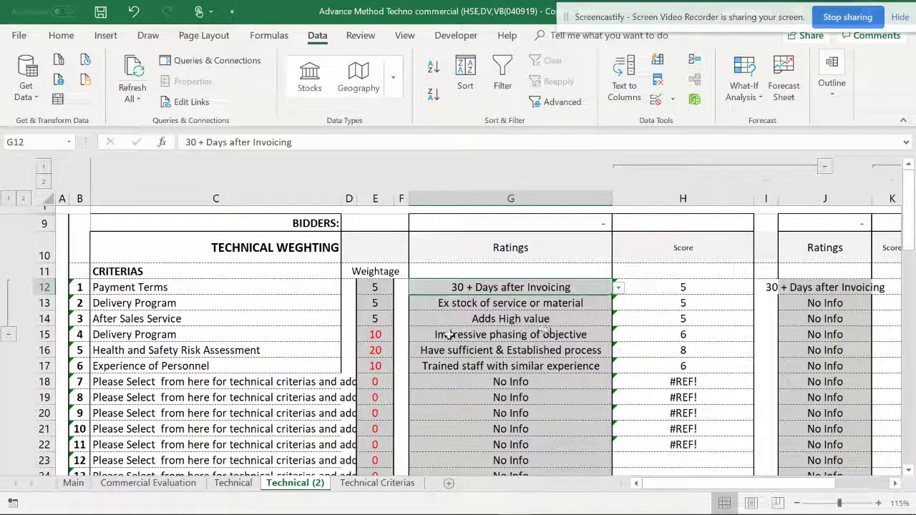
- Set the rating of the Delivery Program criterion in G15 to Ex stock of service or material and check its score in H15
{"action": "left_click", "coordinate": [265, 336]}
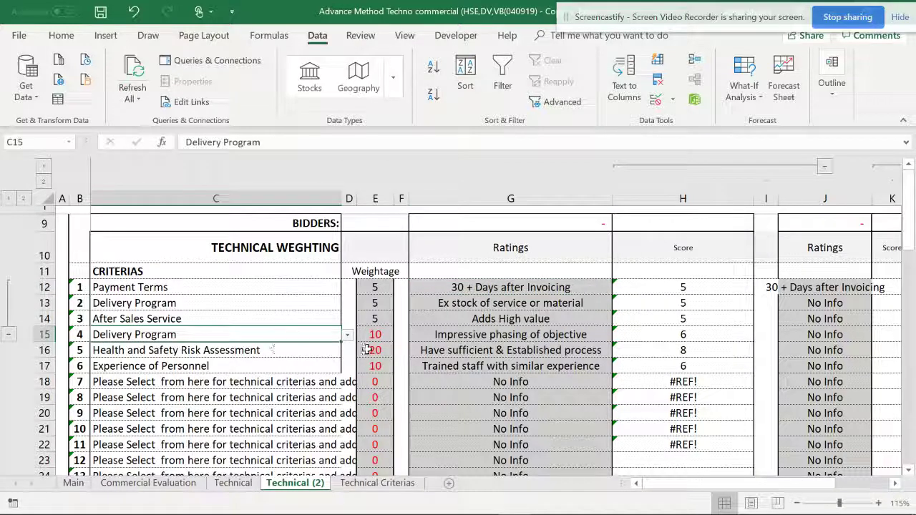
{"action": "left_click", "coordinate": [533, 337]}
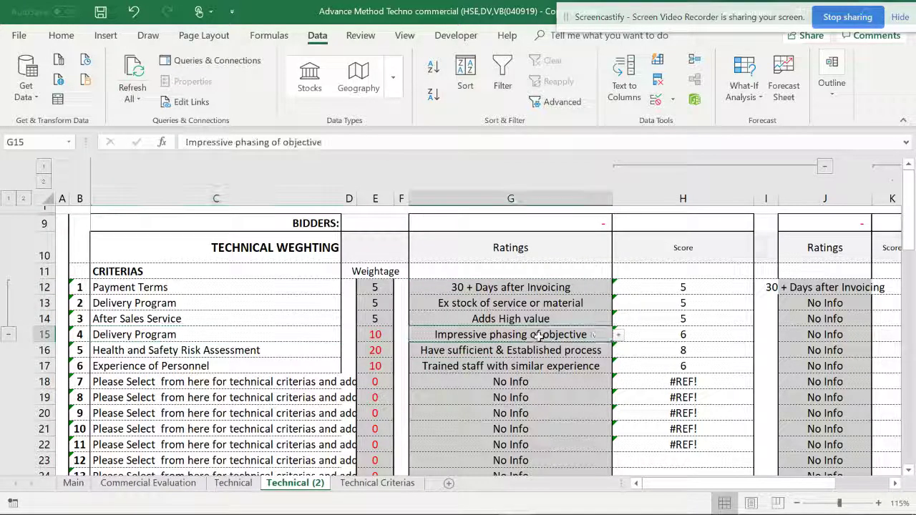
{"action": "left_click", "coordinate": [619, 336]}
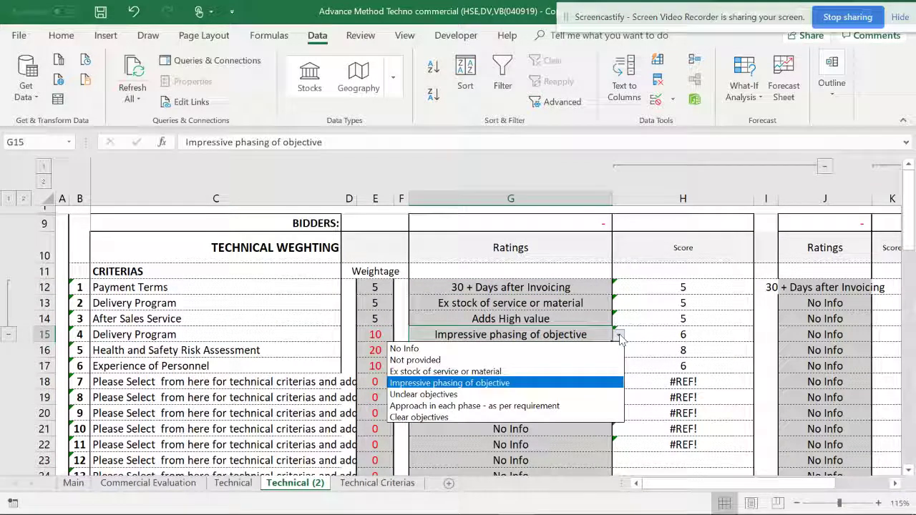
{"action": "left_click", "coordinate": [512, 388]}
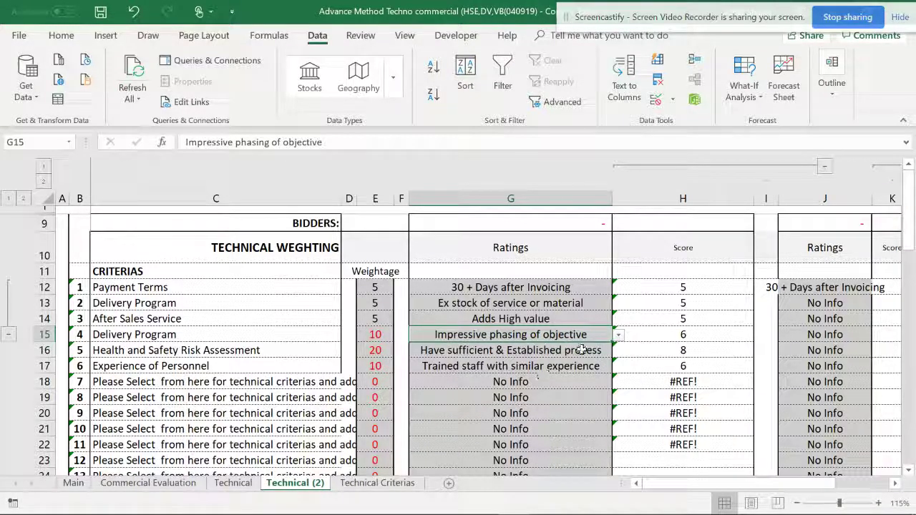
{"action": "left_click", "coordinate": [619, 335]}
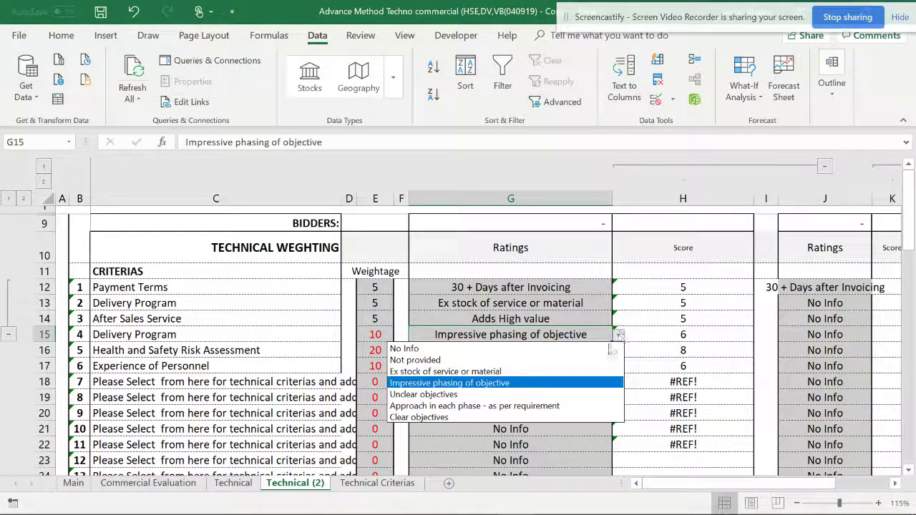
{"action": "left_click", "coordinate": [552, 372]}
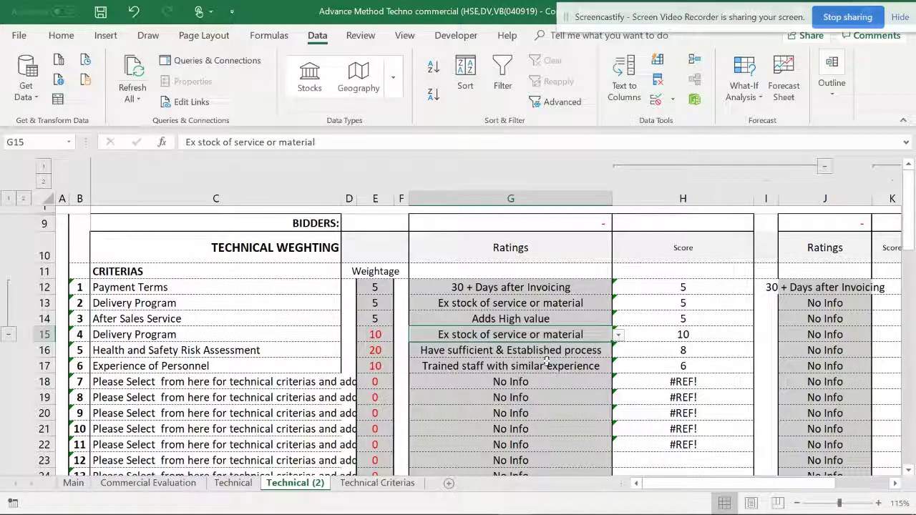
{"action": "left_click", "coordinate": [660, 337]}
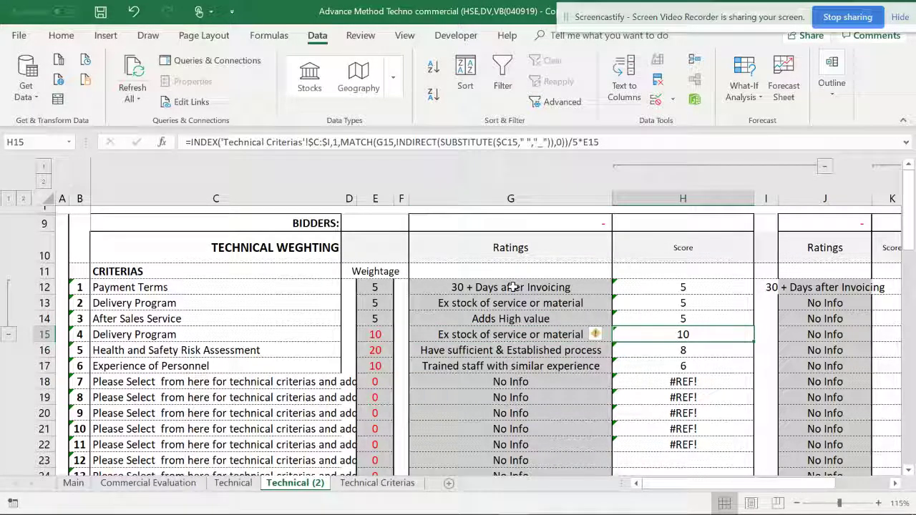
- Try a weightage of 5 for the Delivery Program criterion in E15, and undo the change
{"action": "left_click", "coordinate": [384, 350]}
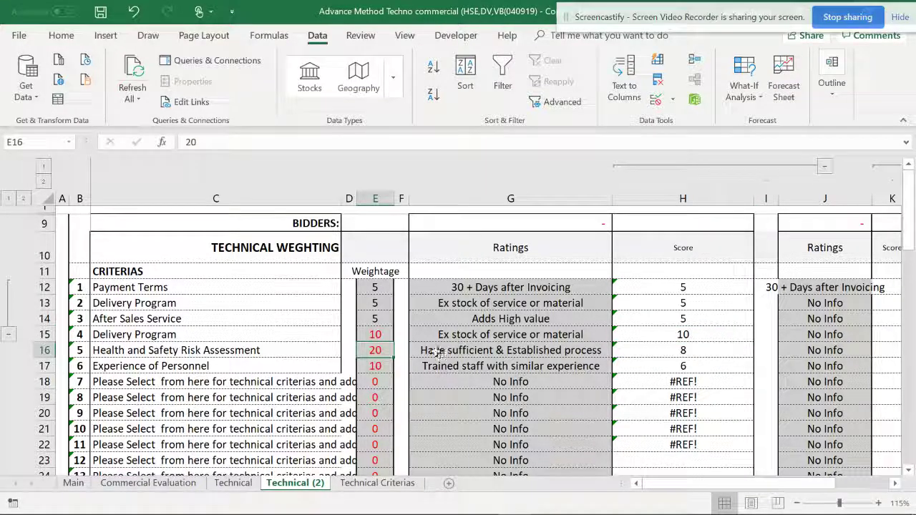
{"action": "key", "text": "Up"}
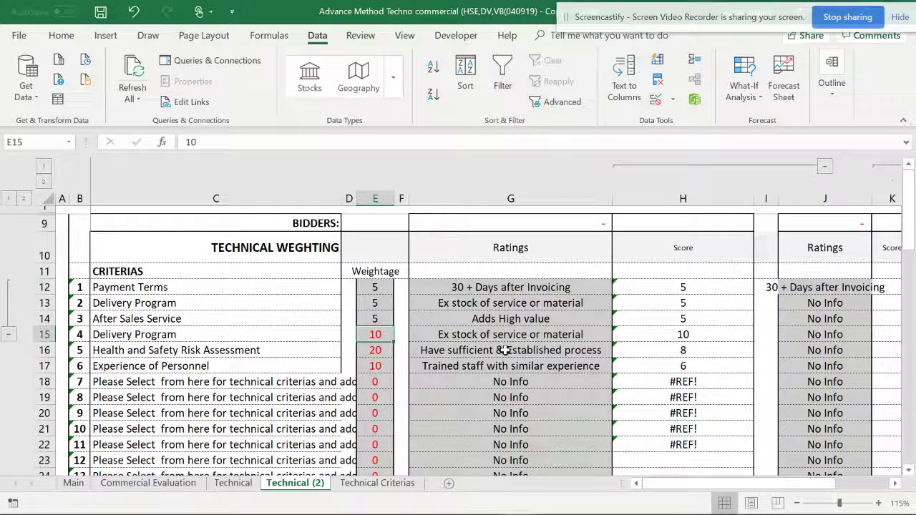
{"action": "type", "text": "5"}
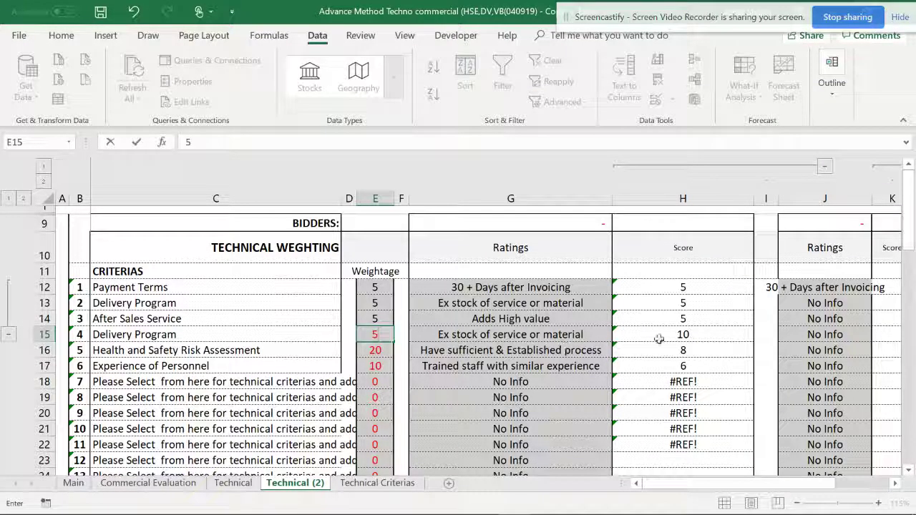
{"action": "left_click", "coordinate": [565, 337]}
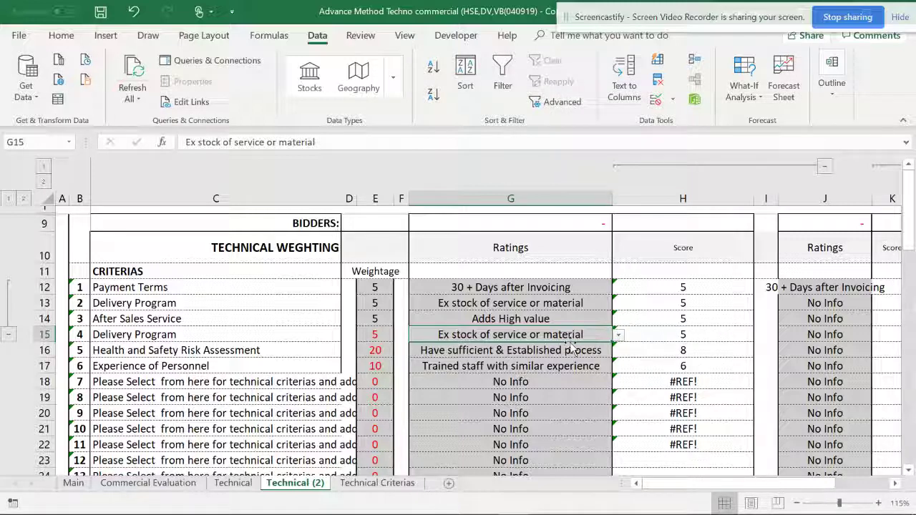
{"action": "key", "text": "ctrl+z"}
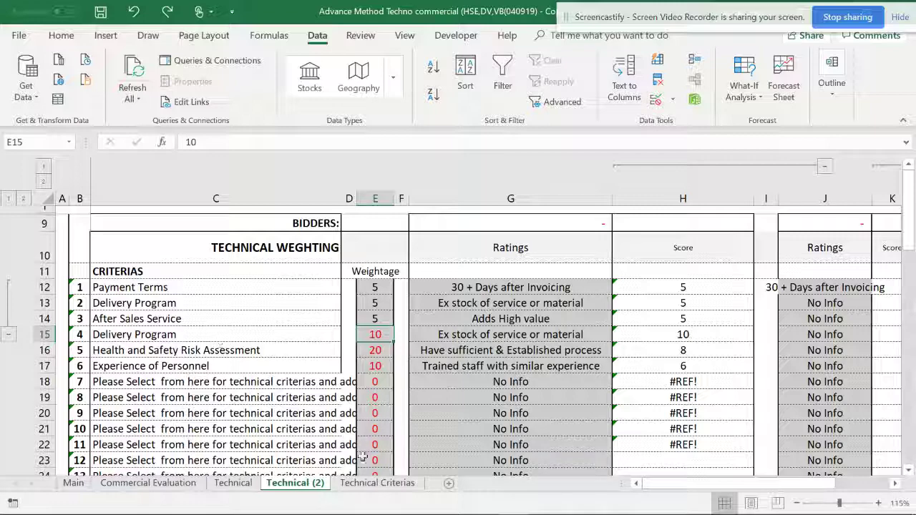
- Compare the Payment Terms and Delivery Program ratings on the Technical Criterias sheet with the scores in row 1, and return to Technical (2)
{"action": "left_click", "coordinate": [378, 482]}
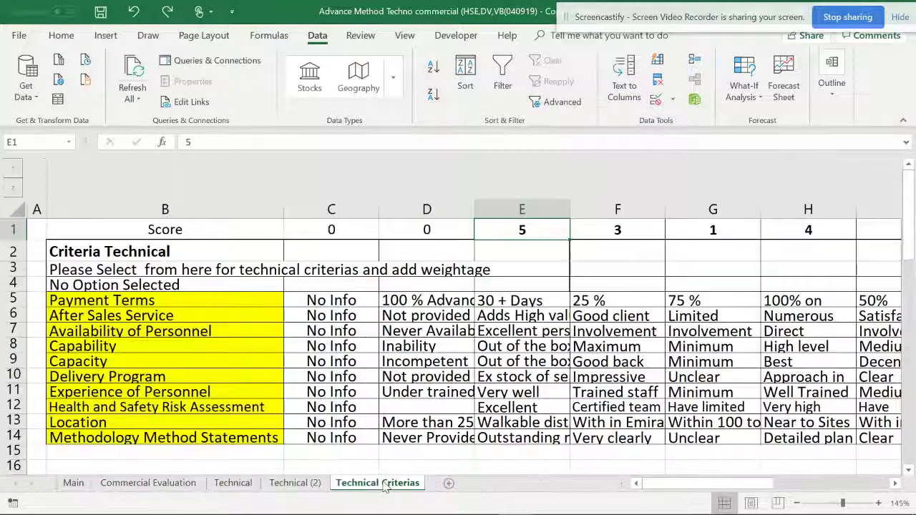
{"action": "left_click", "coordinate": [222, 303]}
{"action": "left_click", "coordinate": [496, 303]}
{"action": "left_click", "coordinate": [520, 227]}
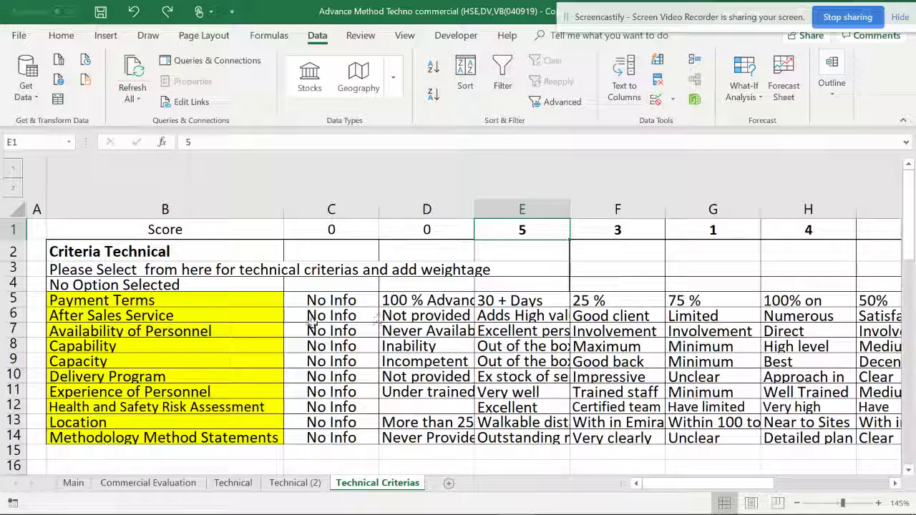
{"action": "left_click", "coordinate": [14, 376]}
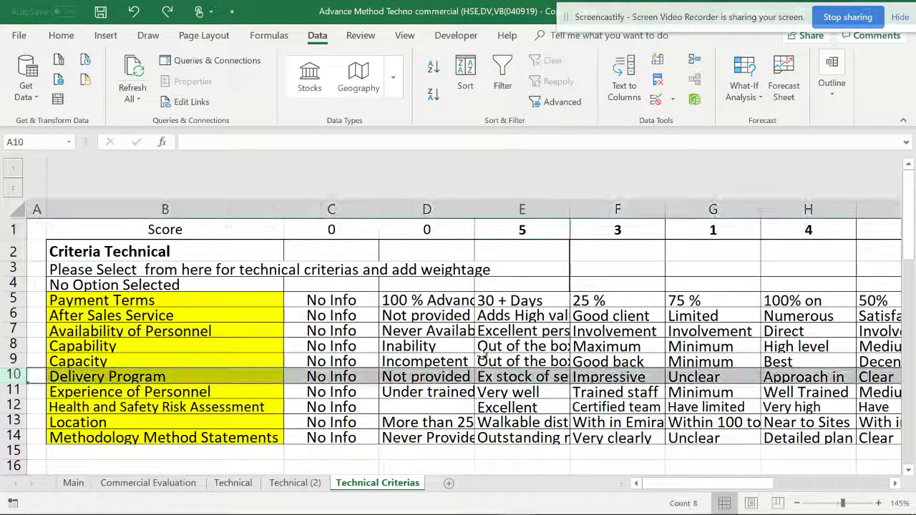
{"action": "left_click", "coordinate": [547, 376]}
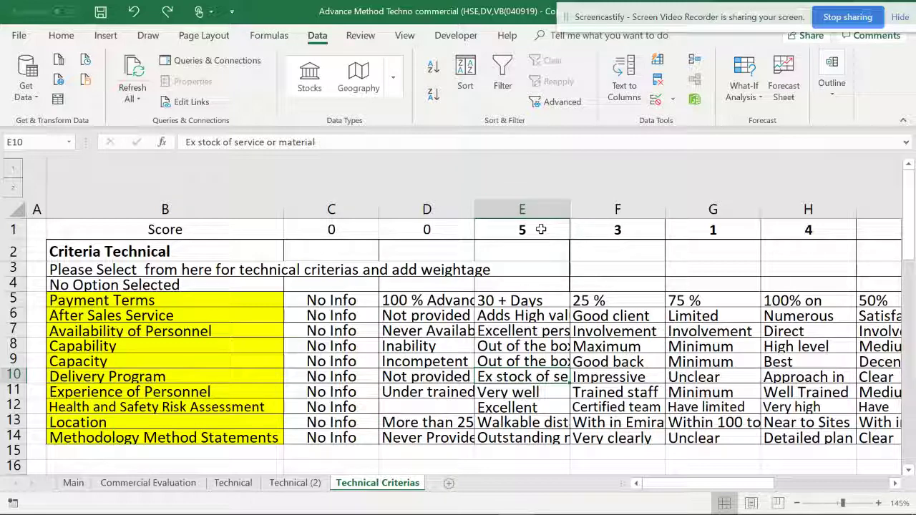
{"action": "left_click", "coordinate": [294, 483]}
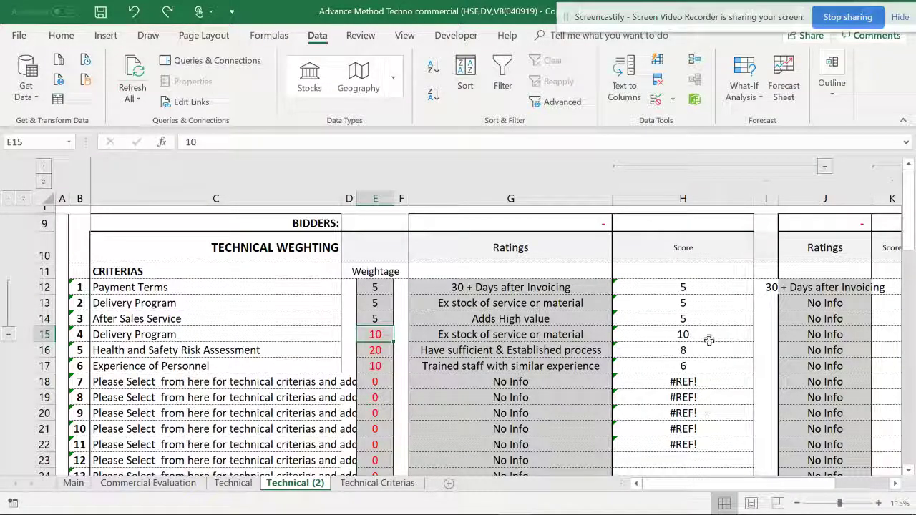
- Wrap H12's formula in IFERROR with 0 as the error value and fill it down the Score column through H23
{"action": "left_click", "coordinate": [672, 293]}
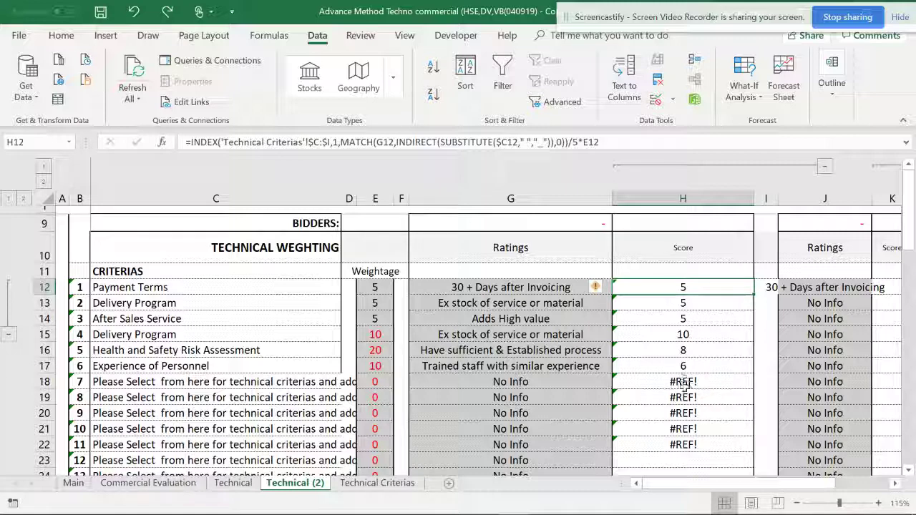
{"action": "left_click", "coordinate": [193, 142]}
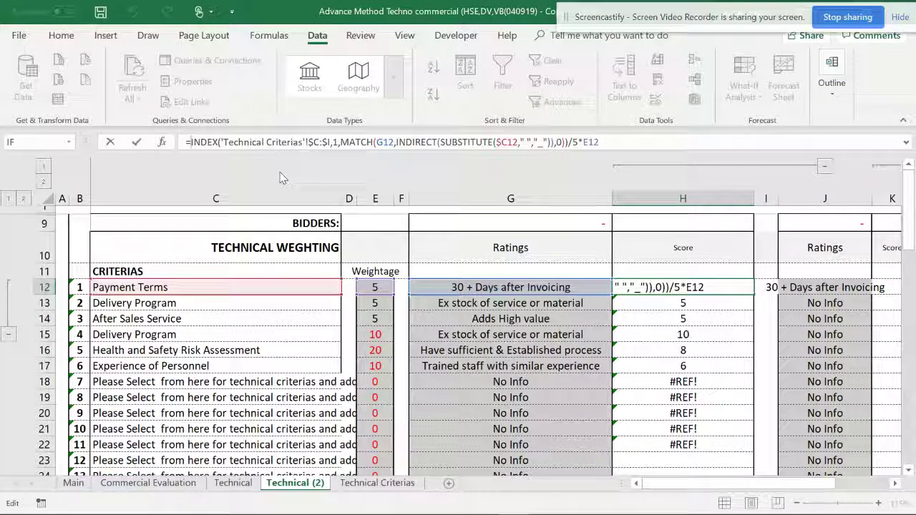
{"action": "type", "text": "iferror("}
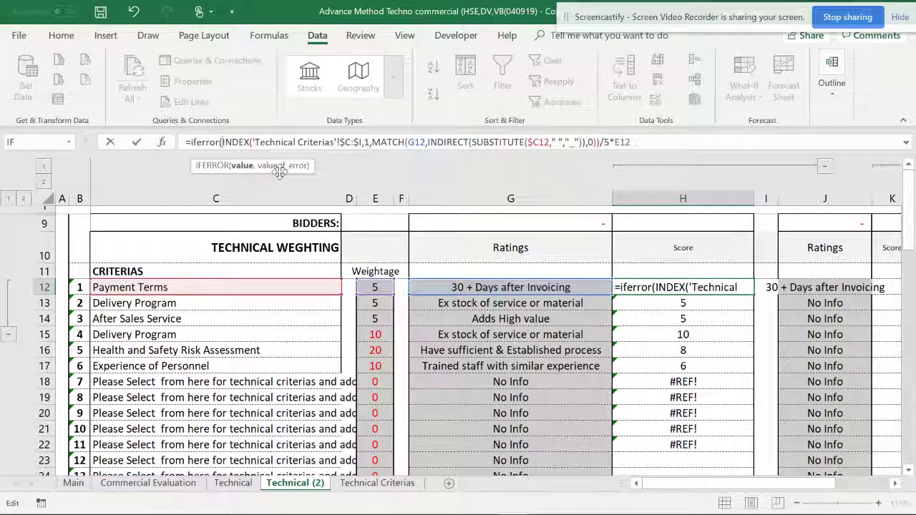
{"action": "left_click", "coordinate": [244, 172]}
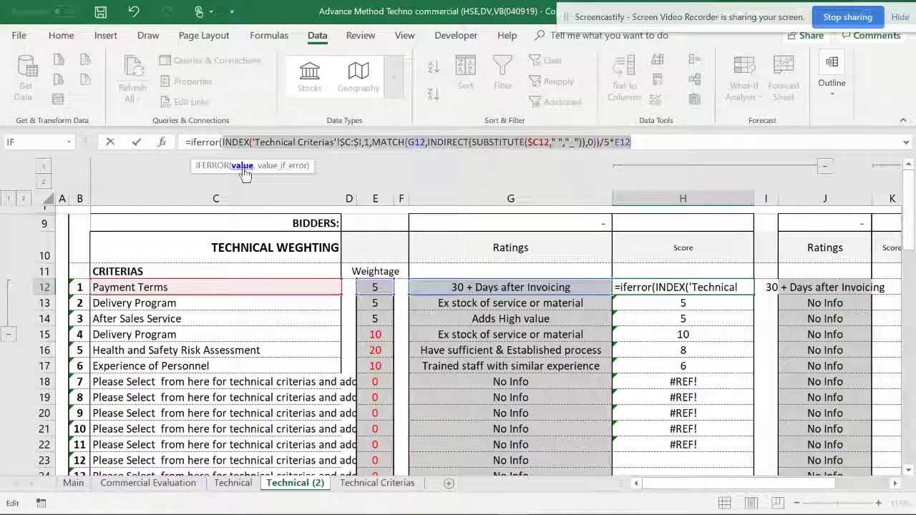
{"action": "left_click", "coordinate": [655, 143]}
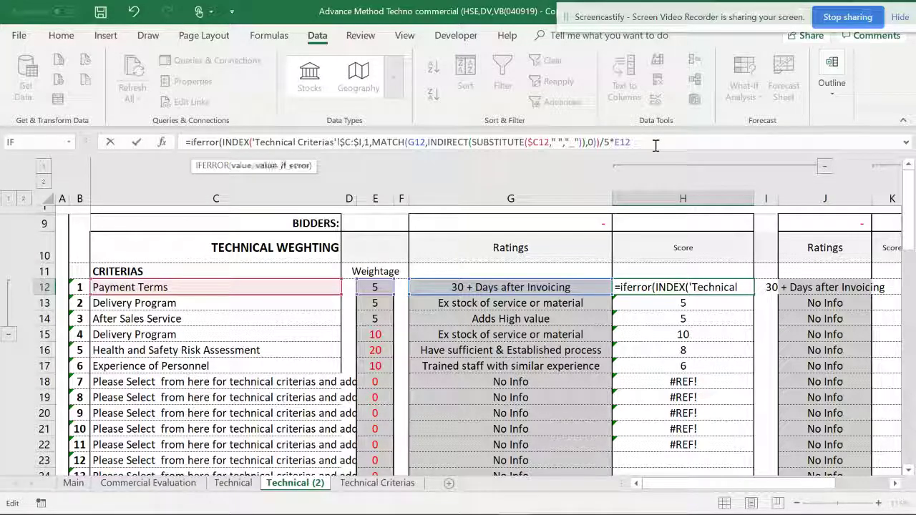
{"action": "type", "text": ",0"}
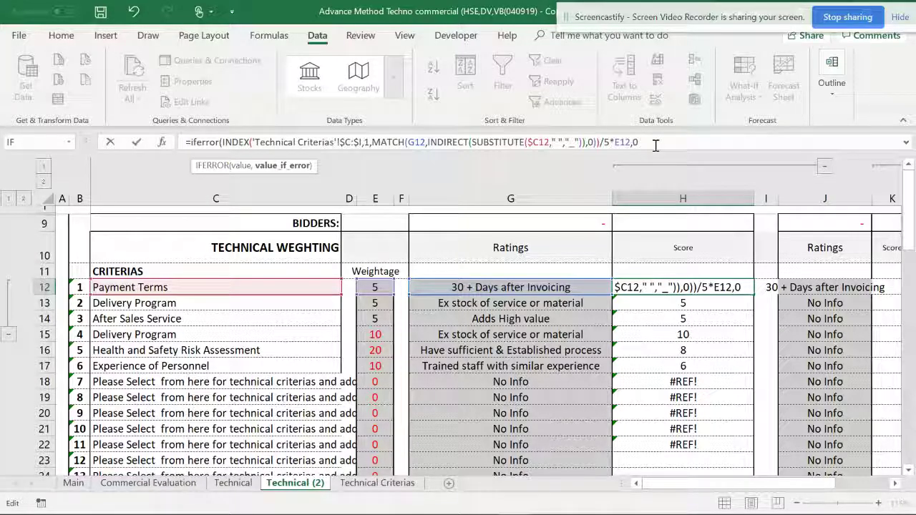
{"action": "type", "text": ")"}
{"action": "key", "text": "Return"}
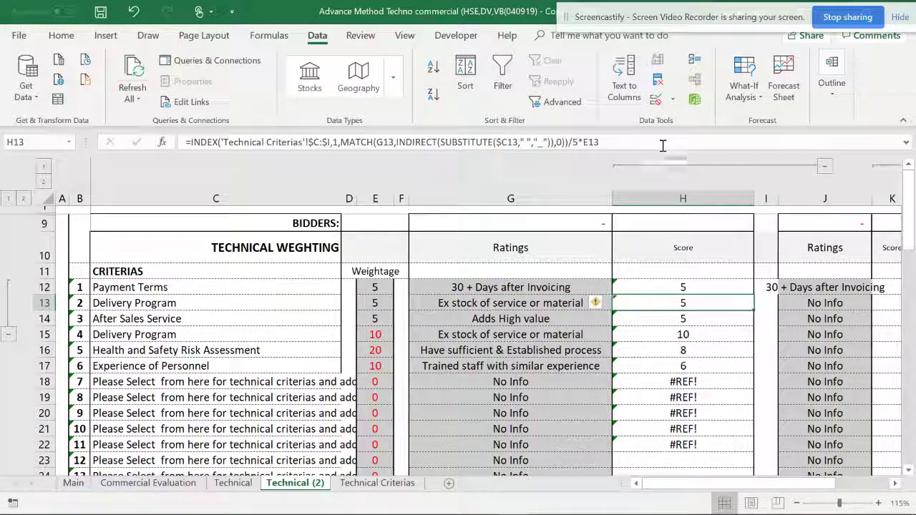
{"action": "left_click", "coordinate": [724, 290]}
{"action": "left_click_drag", "start_coordinate": [755, 295], "coordinate": [747, 467]}
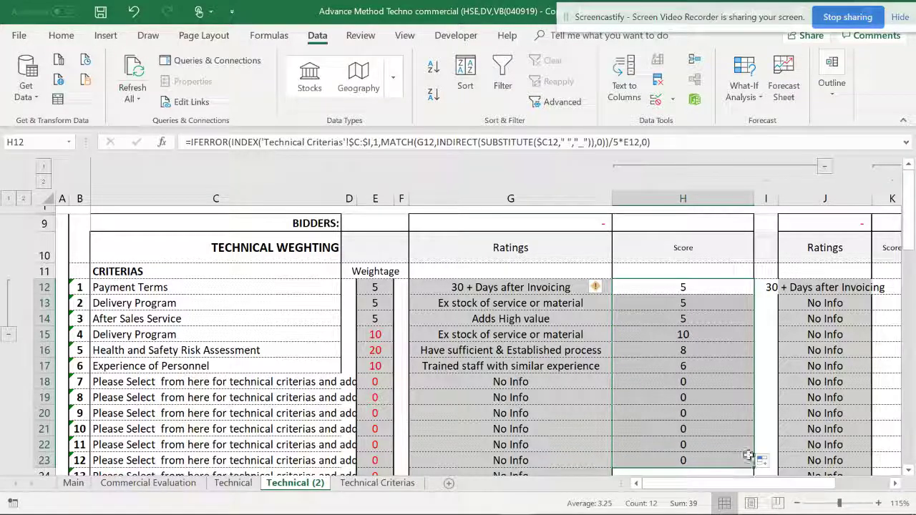
- Copy the score formulas in H12:H23 into the other bidders' Score columns, starting at K12 and N12
{"action": "left_click", "coordinate": [689, 287]}
{"action": "left_click_drag", "start_coordinate": [689, 286], "coordinate": [697, 455]}
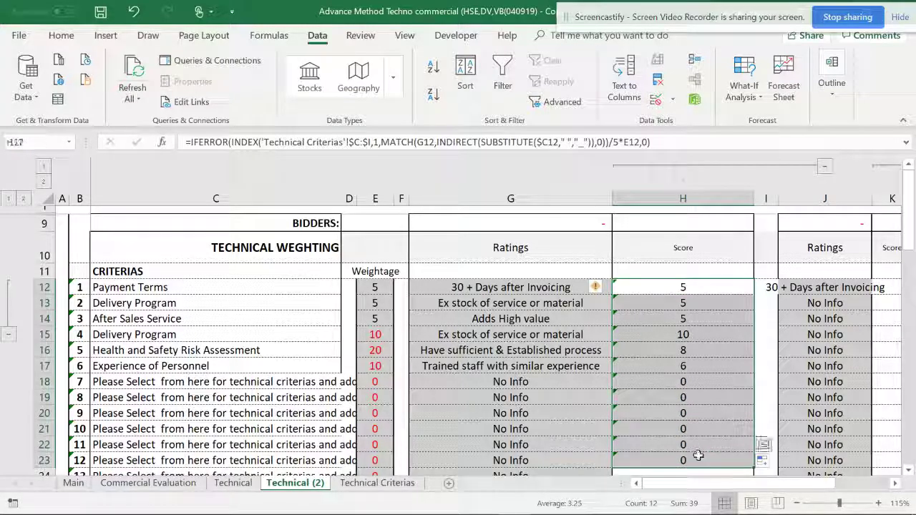
{"action": "key", "text": "ctrl+c"}
{"action": "left_click", "coordinate": [763, 460]}
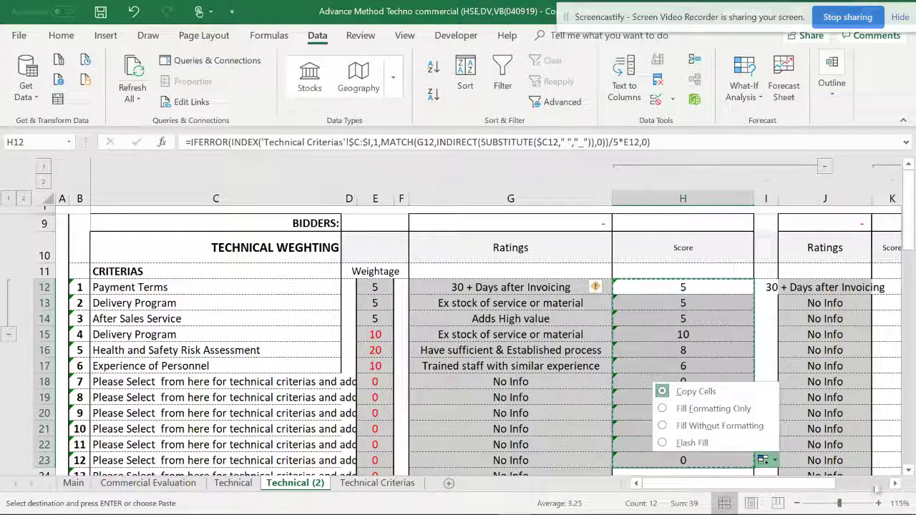
{"action": "left_click", "coordinate": [896, 485]}
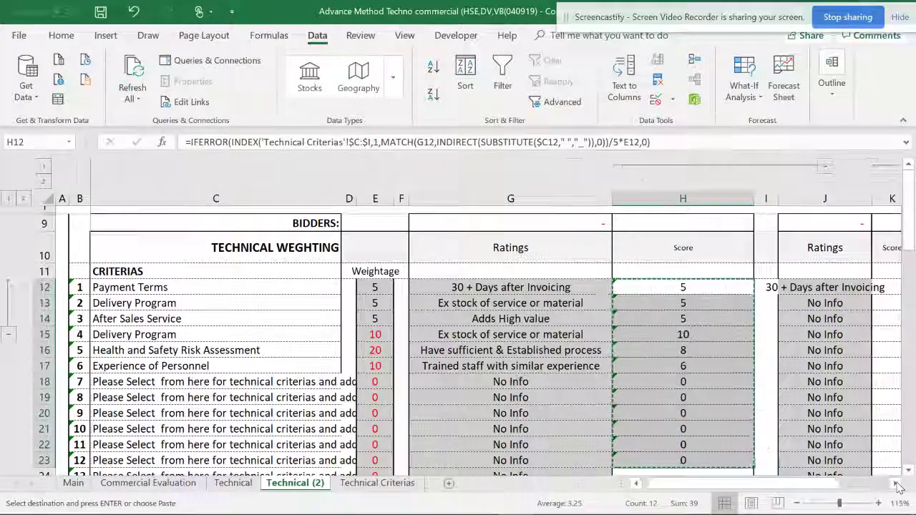
{"action": "left_click", "coordinate": [897, 485]}
{"action": "left_click", "coordinate": [650, 288]}
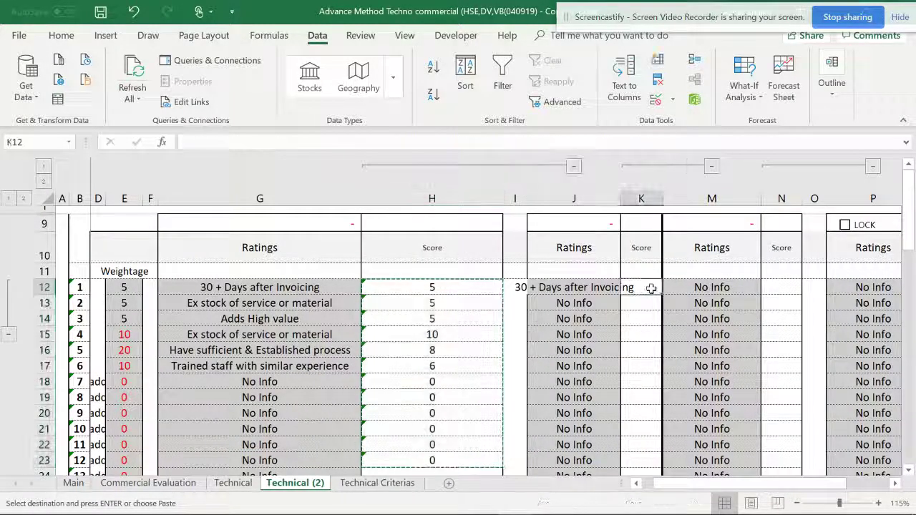
{"action": "key", "text": "ctrl+v"}
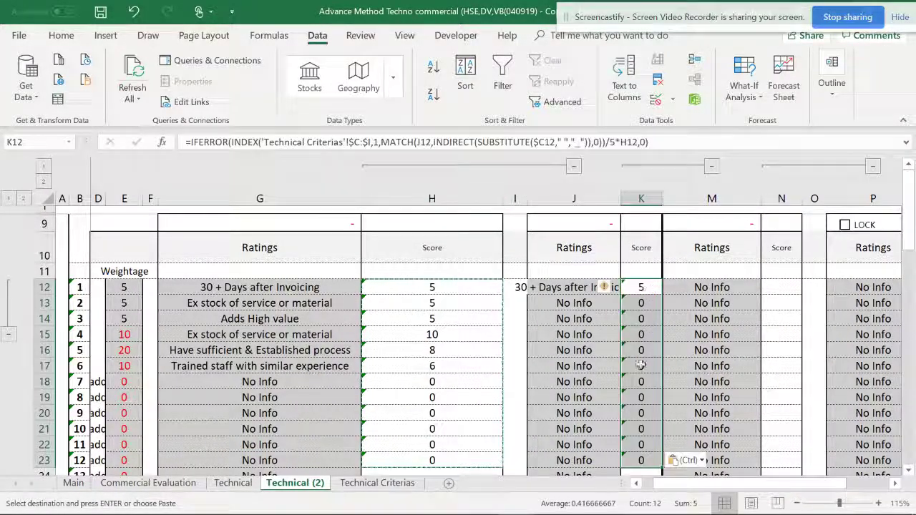
{"action": "left_click", "coordinate": [788, 286]}
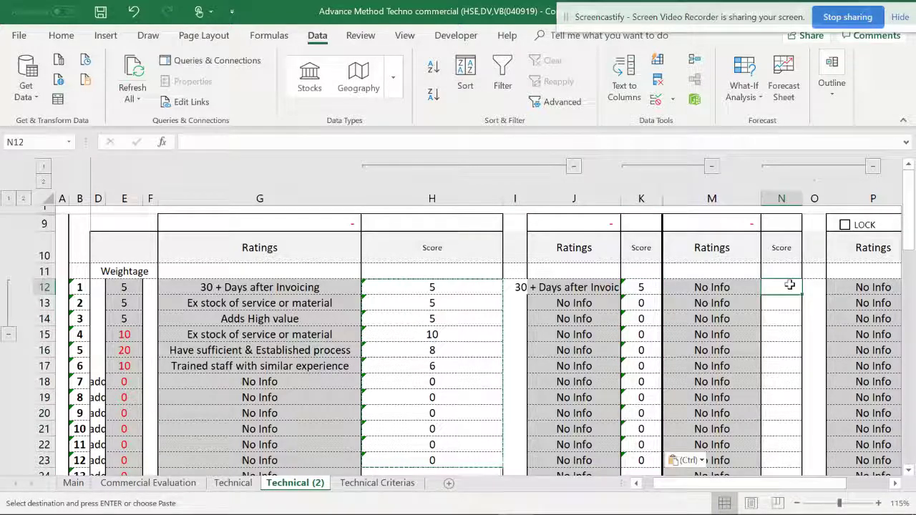
{"action": "key", "text": "ctrl+v"}
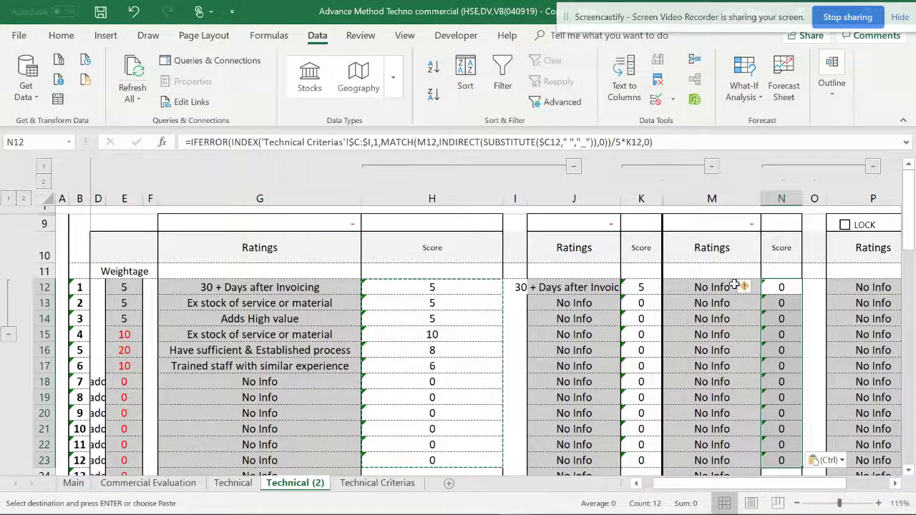
- Set the third bidder's Payment Terms rating in M12 to 75 % Advance
{"action": "left_click", "coordinate": [734, 288]}
{"action": "left_click", "coordinate": [766, 286]}
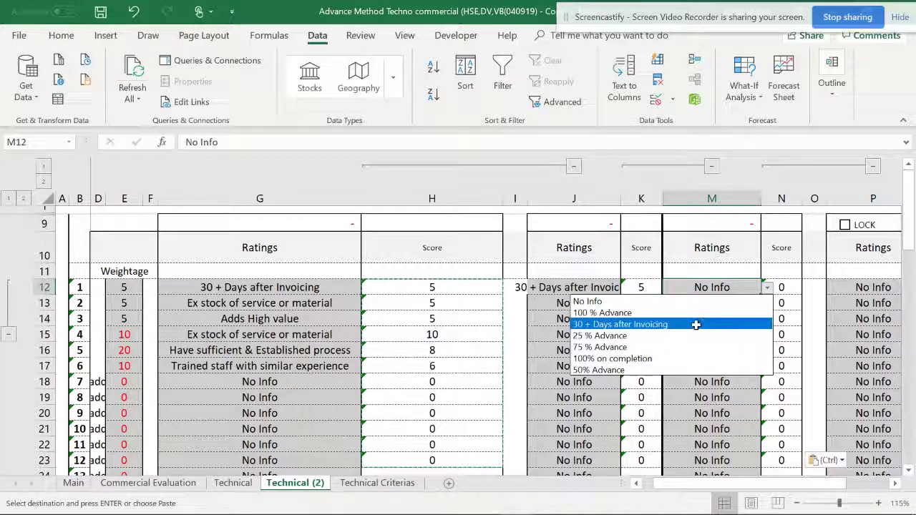
{"action": "left_click", "coordinate": [689, 347]}
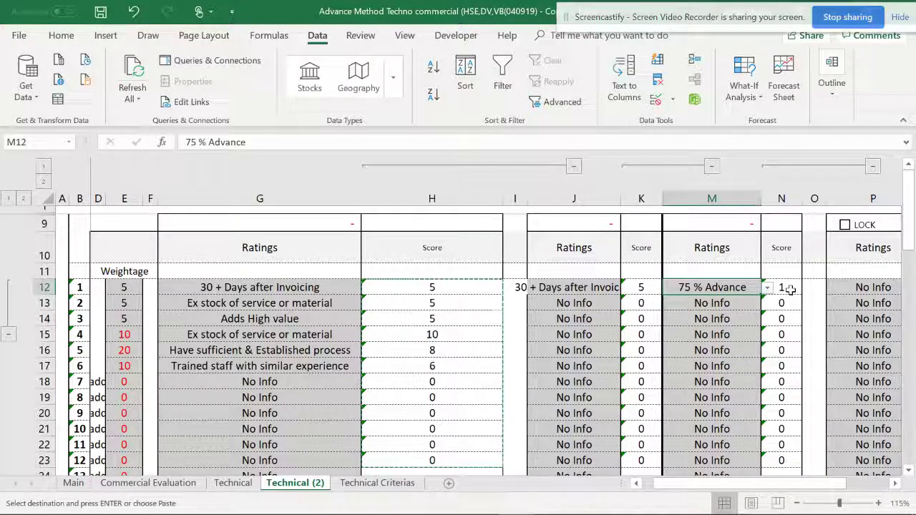
{"action": "scroll", "coordinate": [575, 365], "scroll_direction": "down", "scroll_amount": 5}
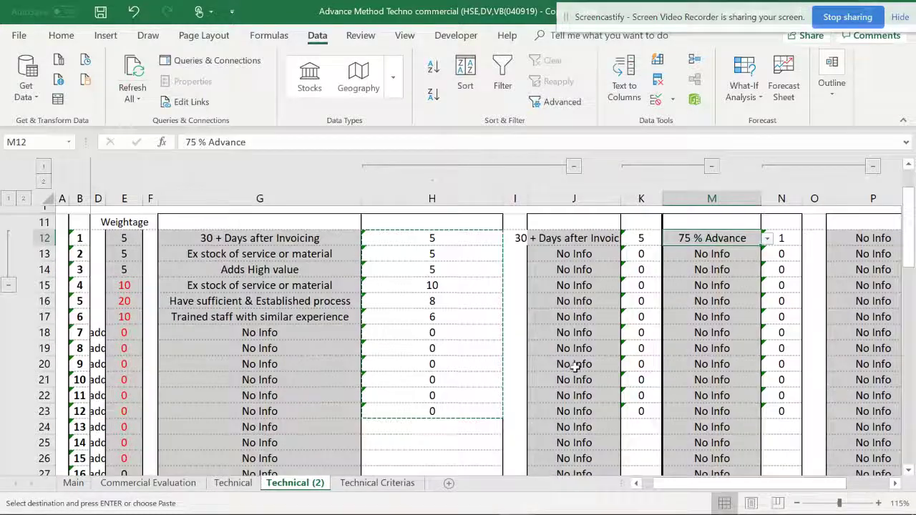
{"action": "scroll", "coordinate": [579, 357], "scroll_direction": "down", "scroll_amount": 1}
{"action": "scroll", "coordinate": [581, 353], "scroll_direction": "up", "scroll_amount": 6}
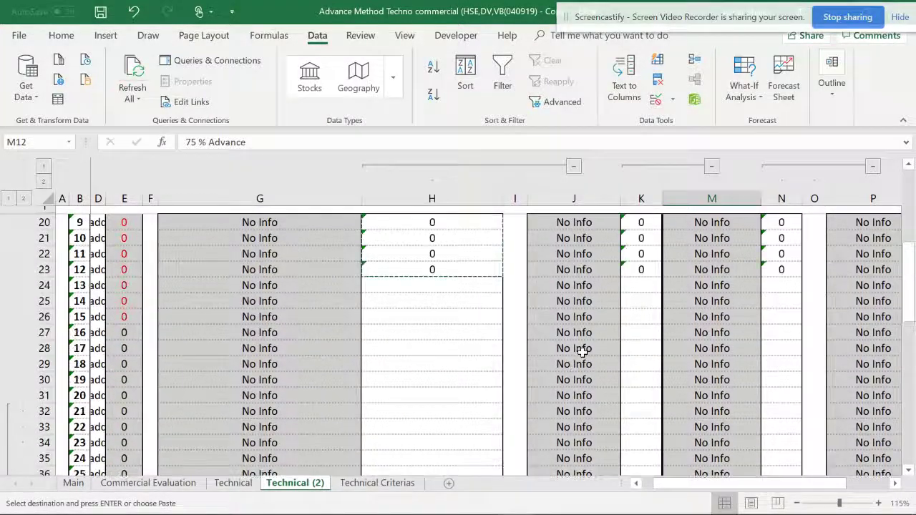
- Rate the second bidder's Delivery Program in J13 as Unclear objectives and After Sales Service in J14 as Good client management and flexible
{"action": "left_click", "coordinate": [609, 304]}
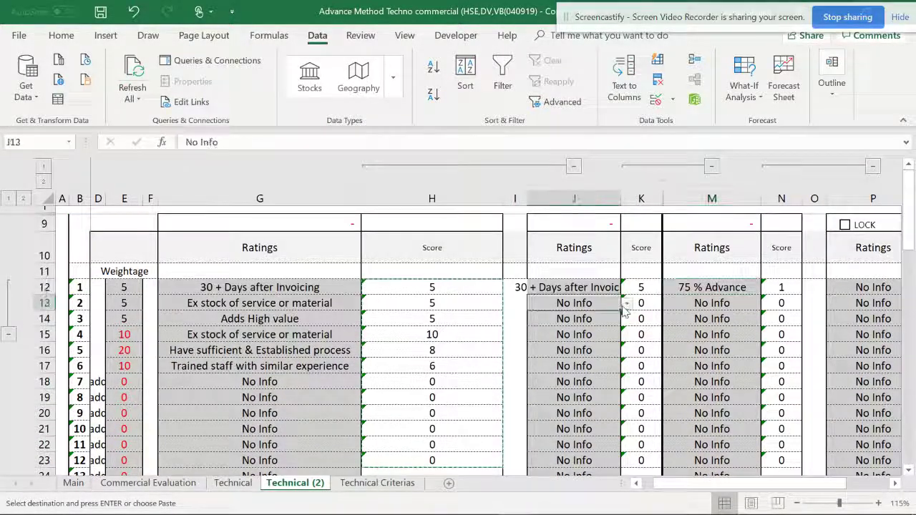
{"action": "left_click", "coordinate": [626, 304]}
{"action": "left_click", "coordinate": [588, 362]}
{"action": "left_click", "coordinate": [622, 319]}
{"action": "left_click", "coordinate": [626, 319]}
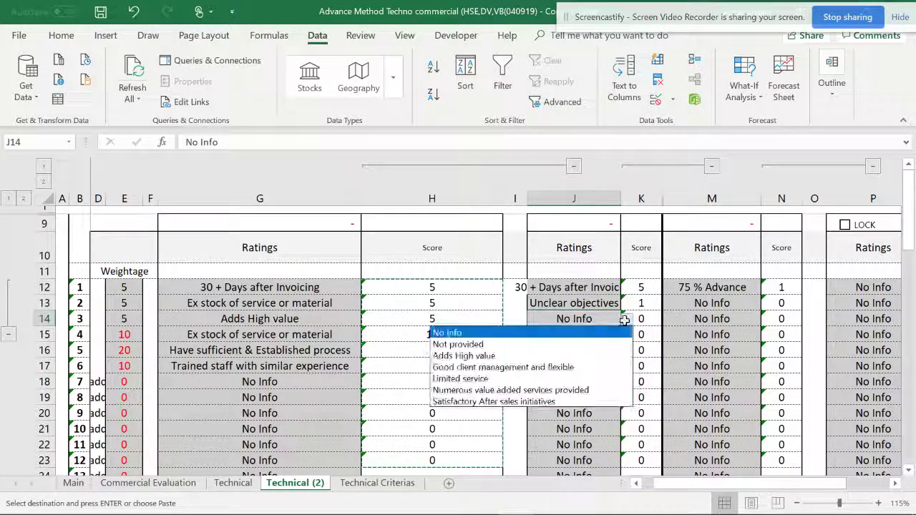
{"action": "left_click", "coordinate": [576, 368]}
- Set the second bidder's ratings to Approach in each phase - as per requirement in J15 and Excellent HSE Team in J16
{"action": "left_click", "coordinate": [594, 335]}
{"action": "left_click", "coordinate": [627, 334]}
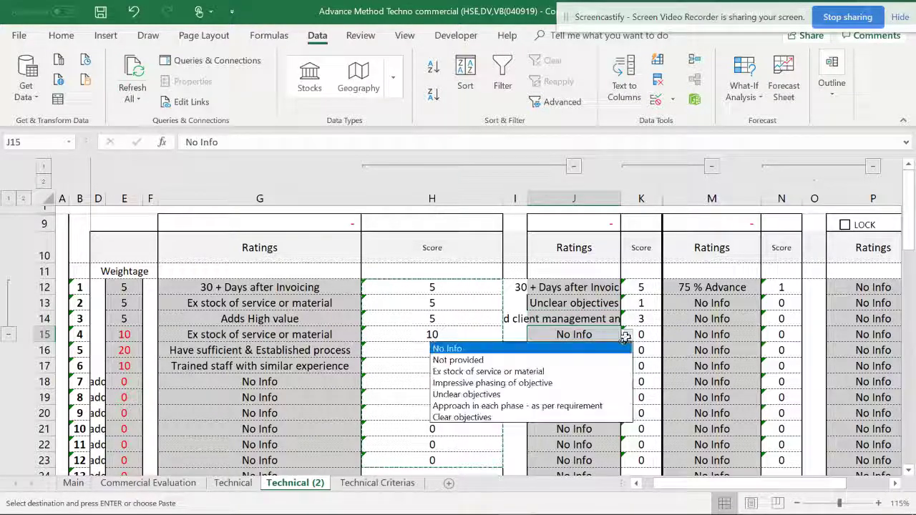
{"action": "left_click", "coordinate": [576, 406]}
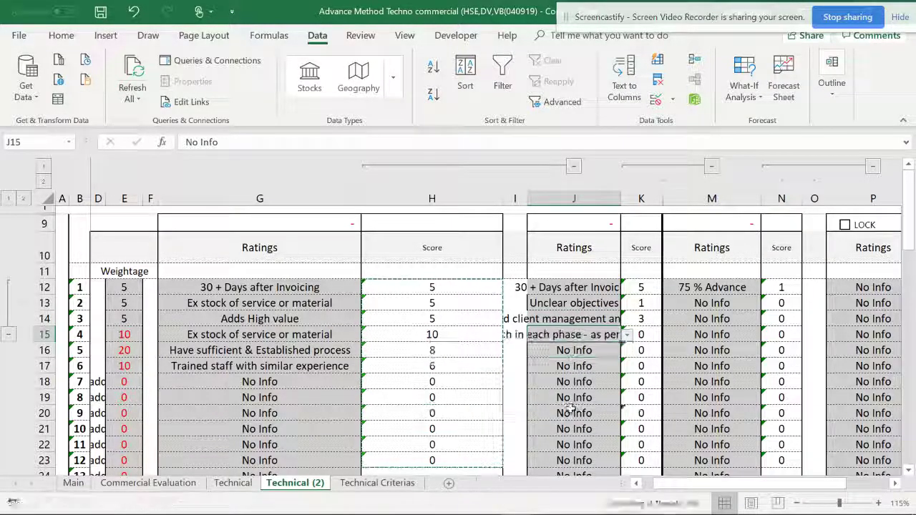
{"action": "left_click", "coordinate": [601, 350]}
{"action": "left_click", "coordinate": [627, 350]}
{"action": "left_click", "coordinate": [565, 387]}
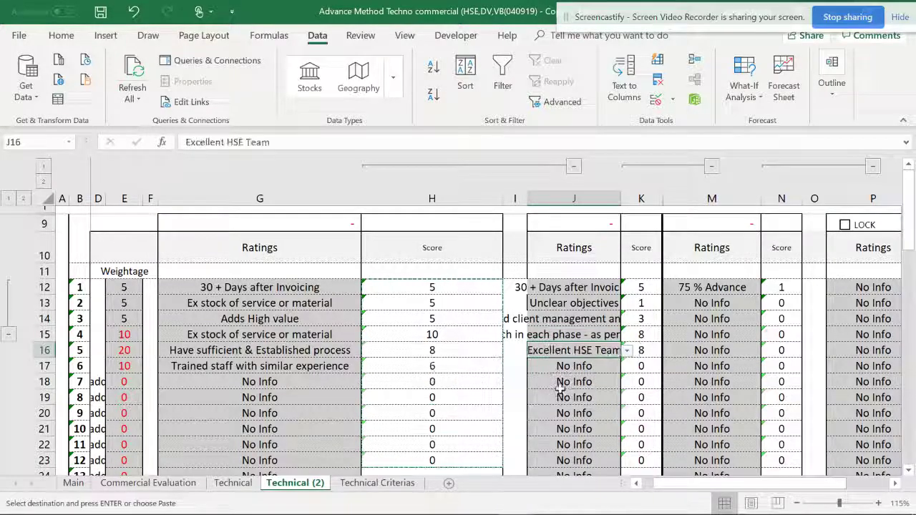
- Examine the bidders' score totals in row 42 and ranks in row 43, including the formulas in H42 and H43
{"action": "scroll", "coordinate": [567, 315], "scroll_direction": "down", "scroll_amount": 5}
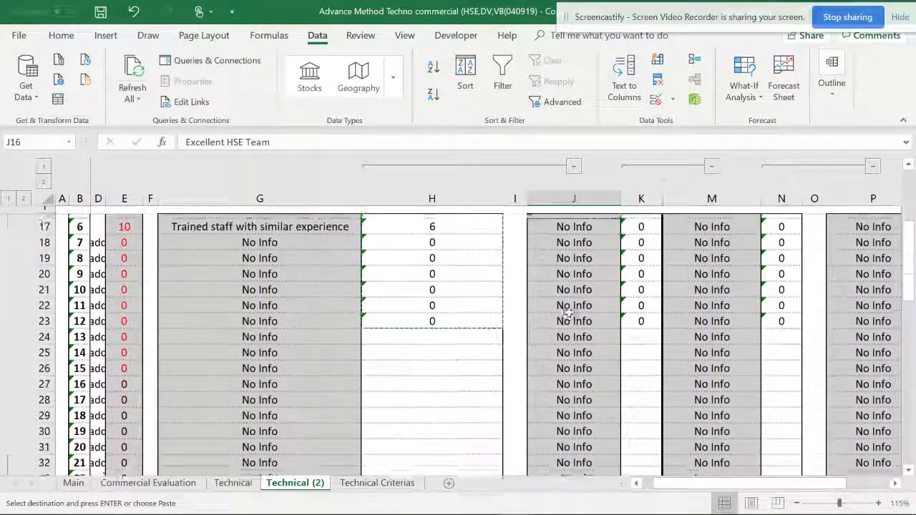
{"action": "scroll", "coordinate": [568, 315], "scroll_direction": "down", "scroll_amount": 1}
{"action": "scroll", "coordinate": [463, 345], "scroll_direction": "down", "scroll_amount": 3}
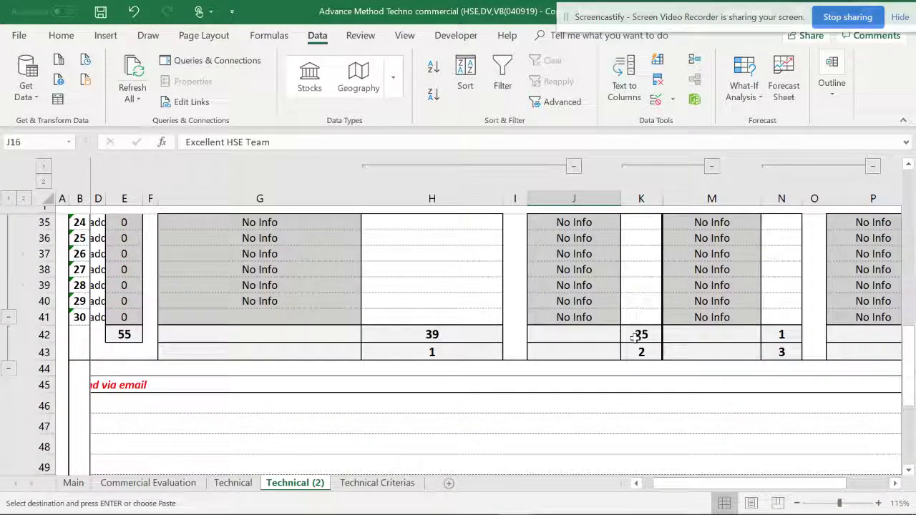
{"action": "left_click", "coordinate": [483, 348]}
{"action": "scroll", "coordinate": [477, 323], "scroll_direction": "up", "scroll_amount": 9}
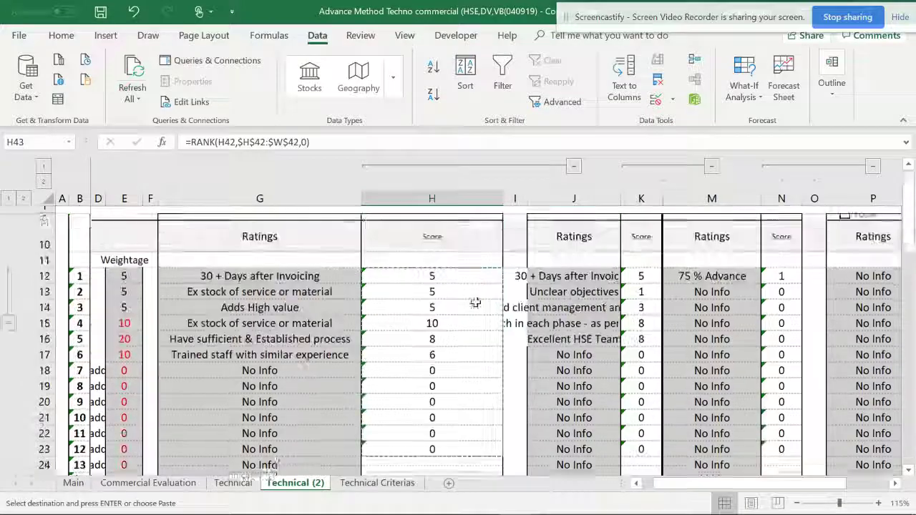
{"action": "scroll", "coordinate": [456, 315], "scroll_direction": "down", "scroll_amount": 5}
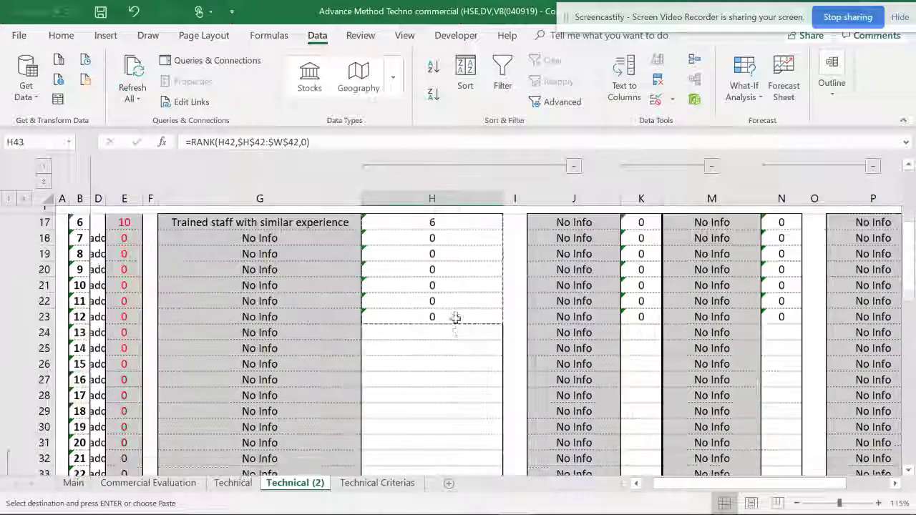
{"action": "scroll", "coordinate": [521, 356], "scroll_direction": "down", "scroll_amount": 3}
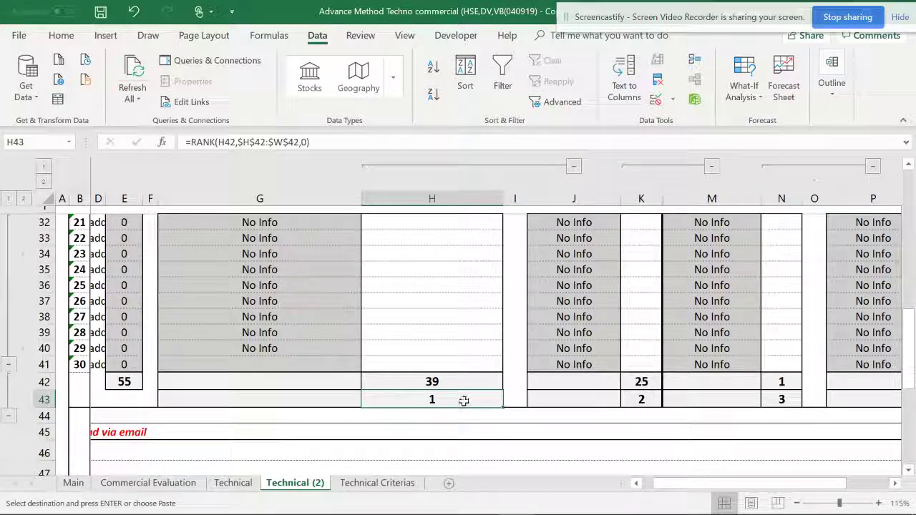
{"action": "left_click", "coordinate": [442, 381]}
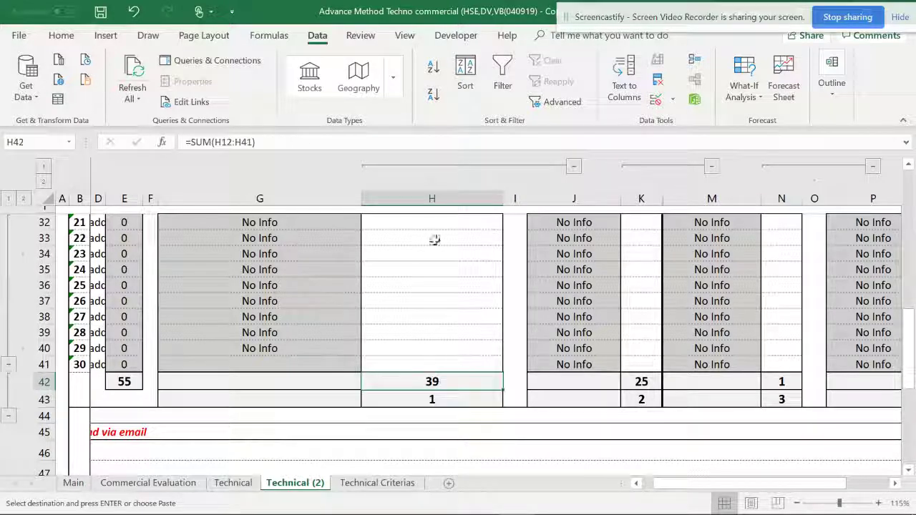
- Examine the rank formulas in H43 and K43, review the bidders' ratings and scores against the listed criteria, and clear the copy selection
{"action": "left_click", "coordinate": [472, 398]}
{"action": "left_click", "coordinate": [642, 398]}
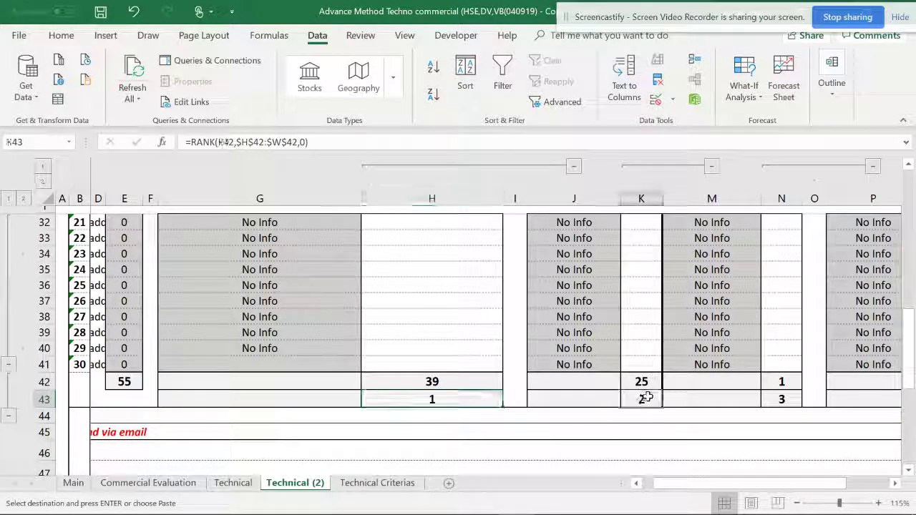
{"action": "scroll", "coordinate": [566, 351], "scroll_direction": "up", "scroll_amount": 7}
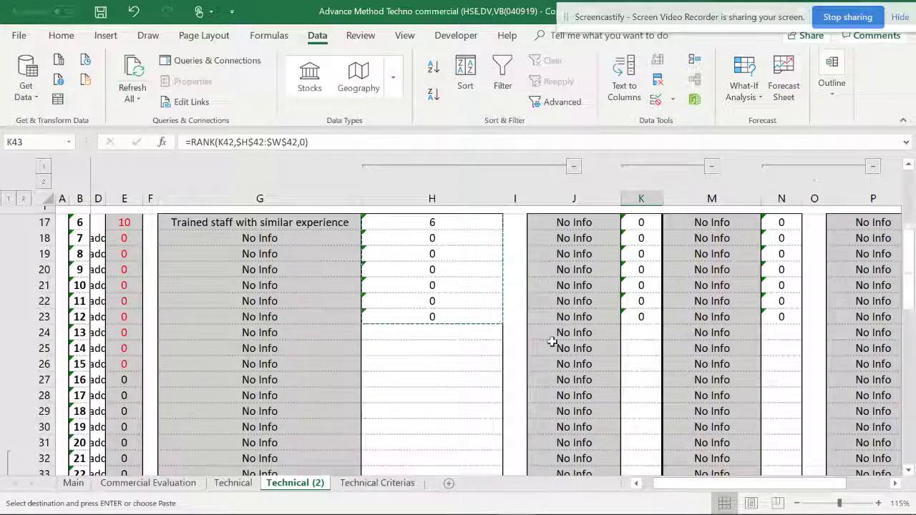
{"action": "scroll", "coordinate": [554, 335], "scroll_direction": "up", "scroll_amount": 1}
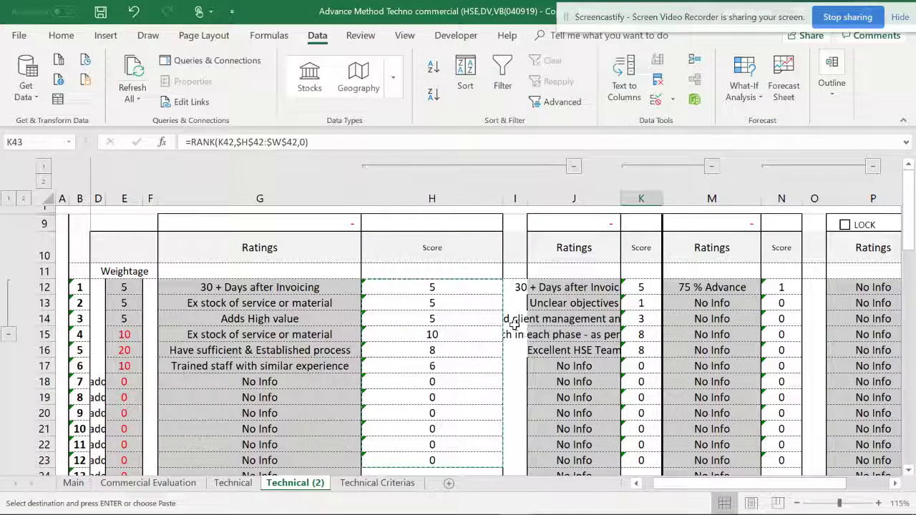
{"action": "scroll", "coordinate": [462, 318], "scroll_direction": "down", "scroll_amount": 2}
{"action": "scroll", "coordinate": [461, 379], "scroll_direction": "down", "scroll_amount": 4}
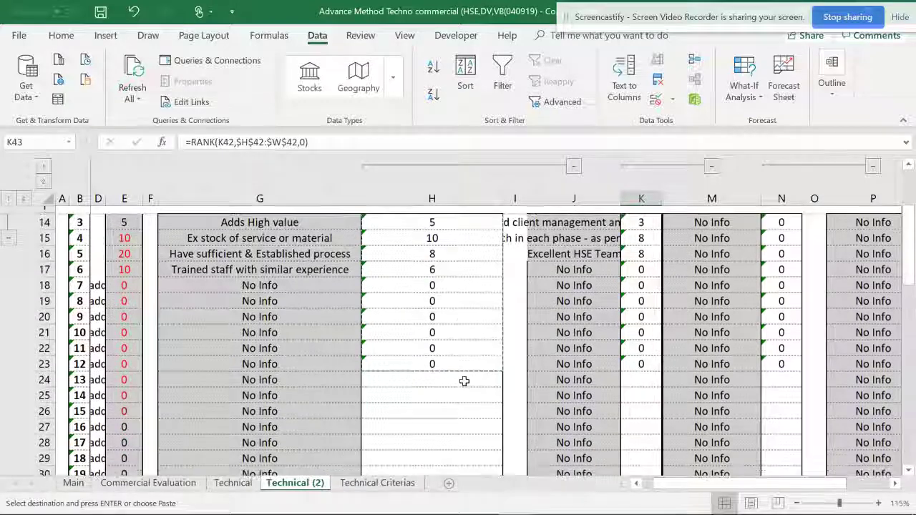
{"action": "scroll", "coordinate": [461, 384], "scroll_direction": "down", "scroll_amount": 2}
{"action": "scroll", "coordinate": [474, 384], "scroll_direction": "up", "scroll_amount": 6}
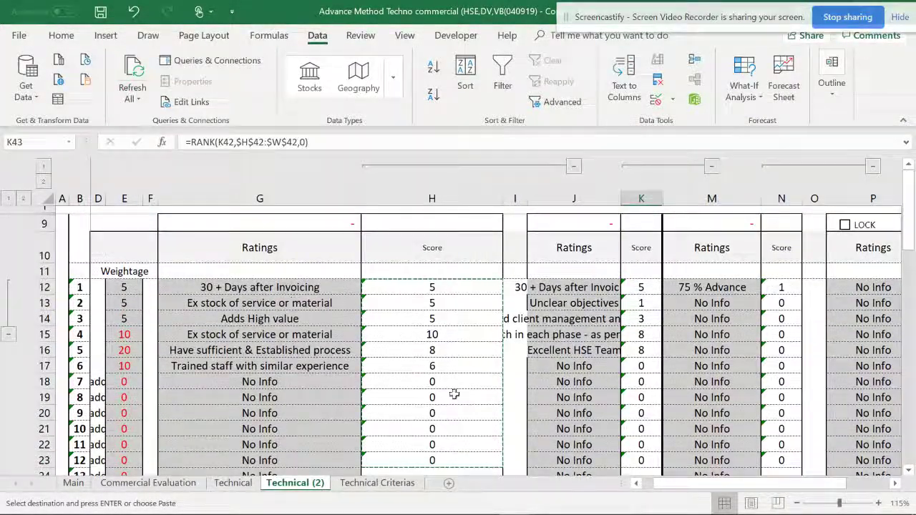
{"action": "left_click_drag", "start_coordinate": [808, 485], "coordinate": [644, 486]}
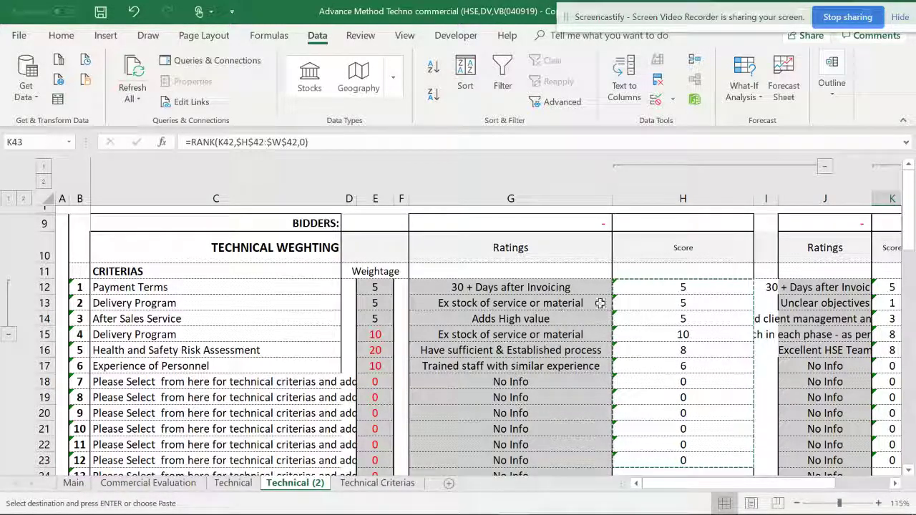
{"action": "key", "text": "Escape"}
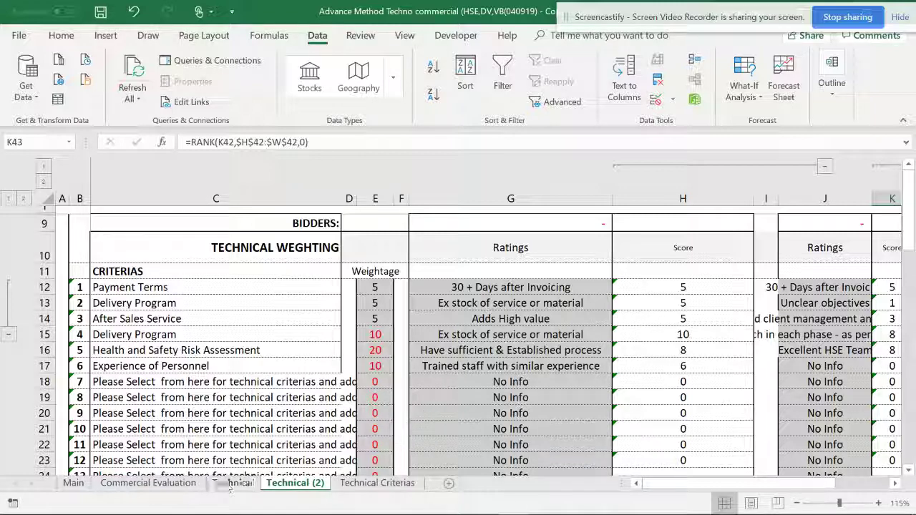
- Switch to the Simple Method Techno Com Evaluation Report workbook and display the Simple Method and Advance Method comparison on Sheet1
{"action": "mouse_move", "coordinate": [516, 501]}
{"action": "left_click", "coordinate": [470, 470]}
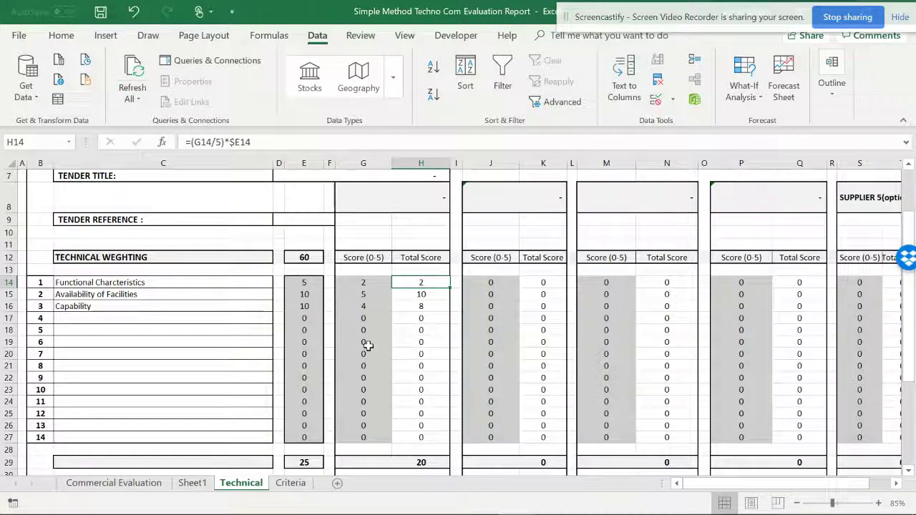
{"action": "left_click", "coordinate": [197, 483]}
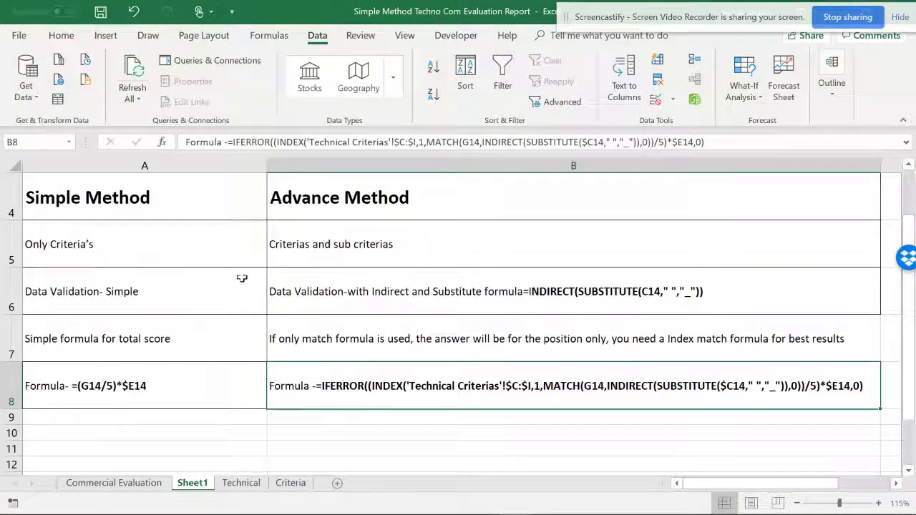